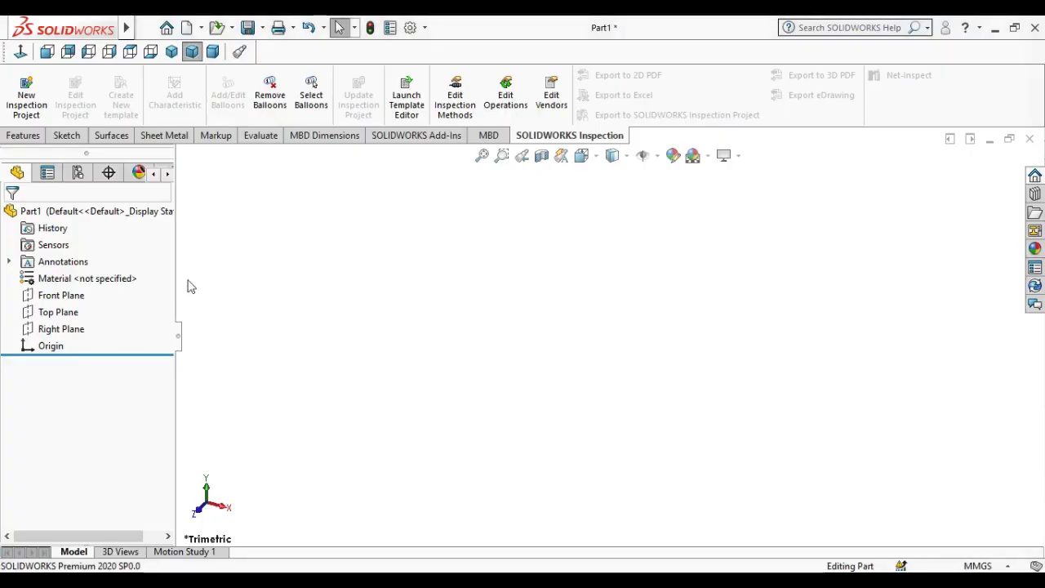
# Step: Start a Front Plane sketch and draw a horizontal centerline from the origin to the left
pyautogui.click(57, 294)
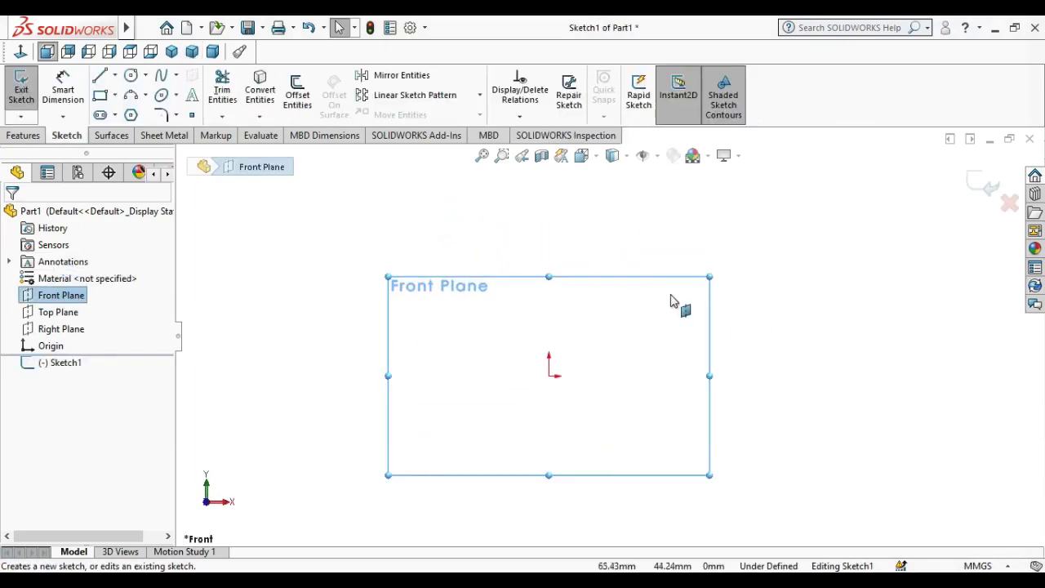
pyautogui.click(114, 75)
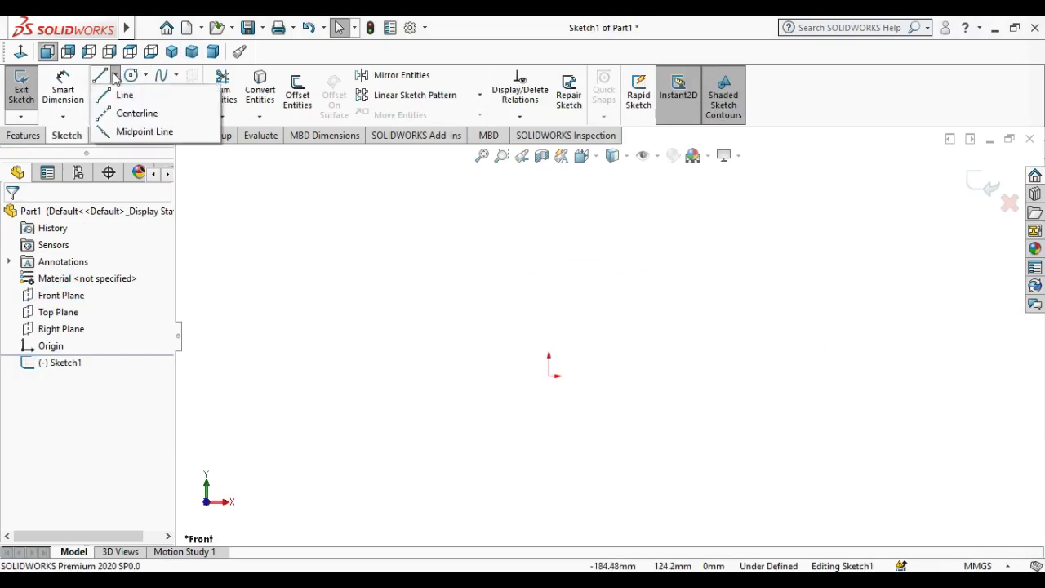
pyautogui.click(137, 112)
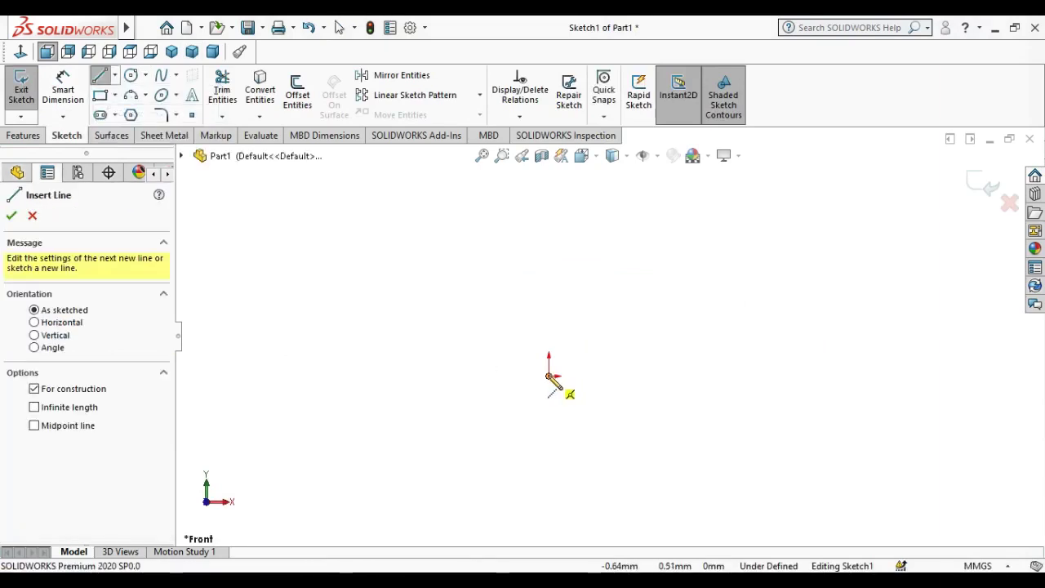
pyautogui.click(548, 374)
pyautogui.click(410, 376)
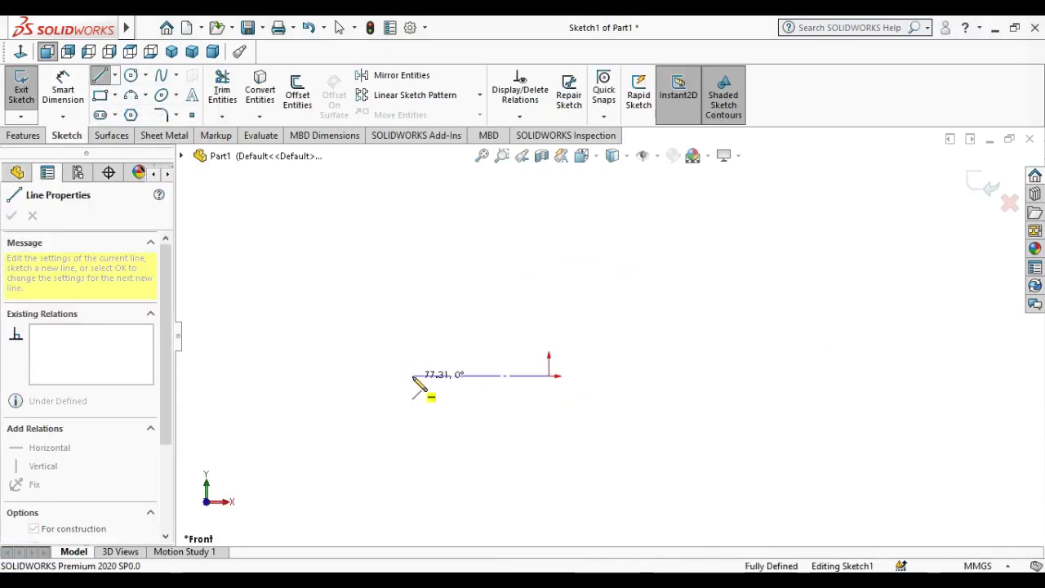
pyautogui.rightClick(411, 376)
pyautogui.click(447, 391)
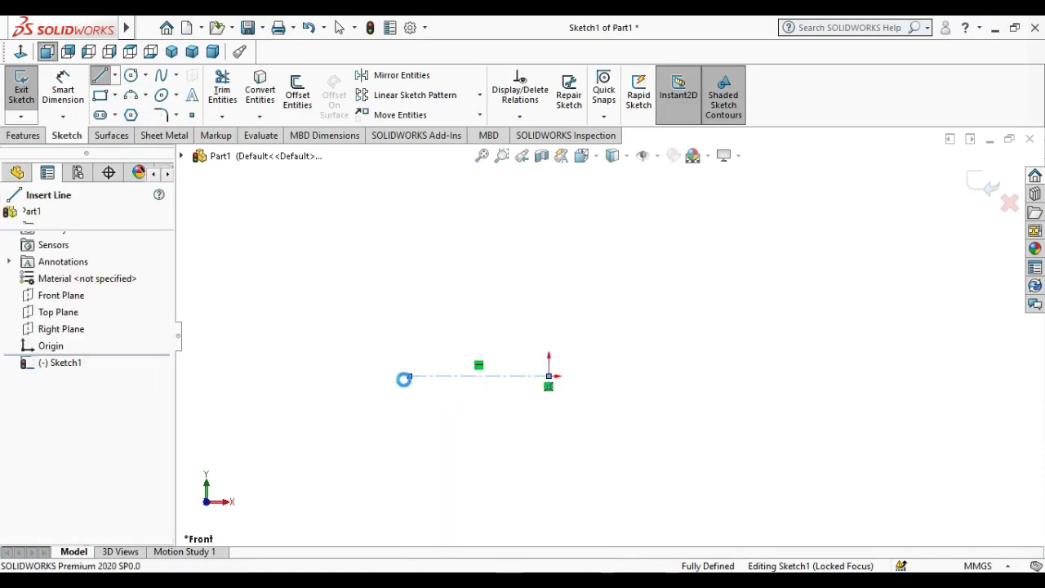
# Step: Begin the profile outline with ordinary lines above the centerline
pyautogui.scroll(-1, 584, 360)
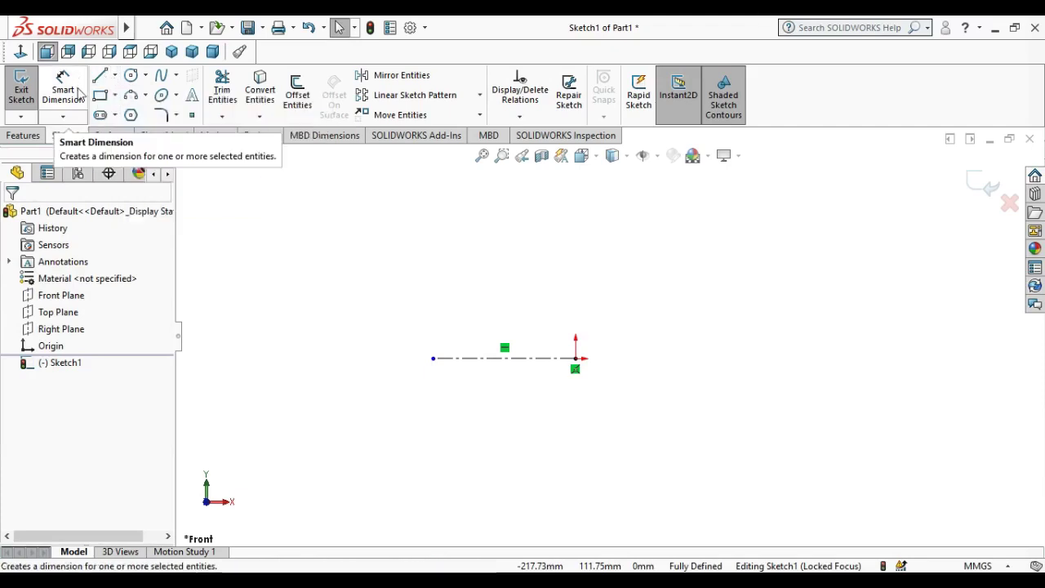
pyautogui.click(100, 75)
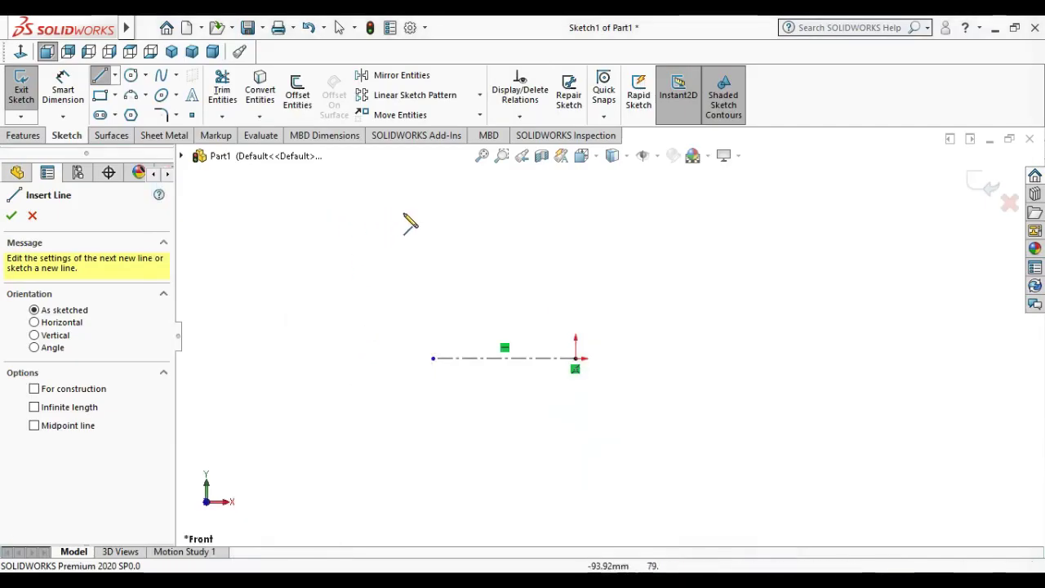
pyautogui.click(403, 205)
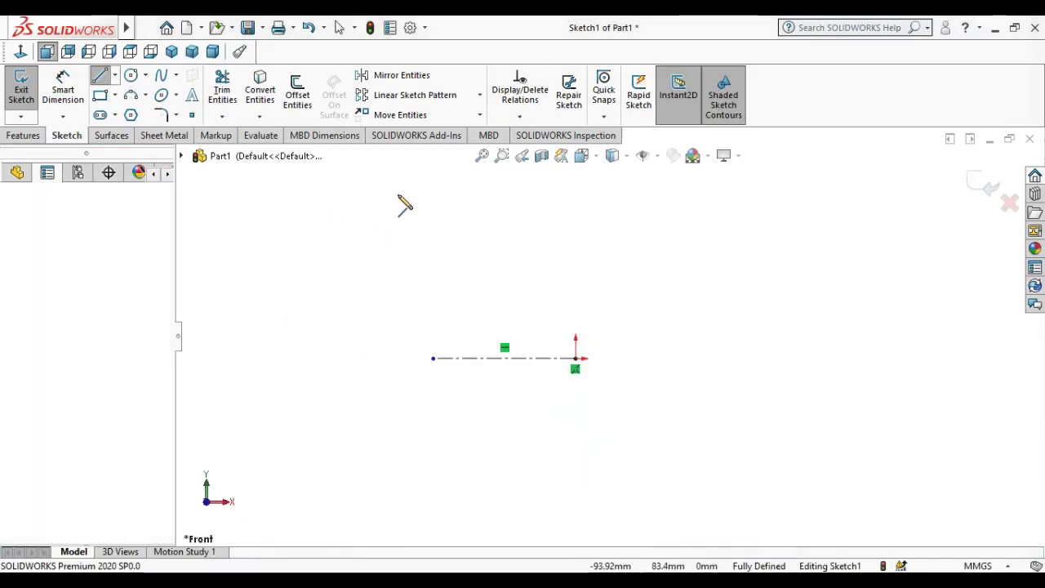
# Step: Draw the top flange, long vertical wall and inward steps of the stepped outline
pyautogui.click(403, 174)
pyautogui.press('z')
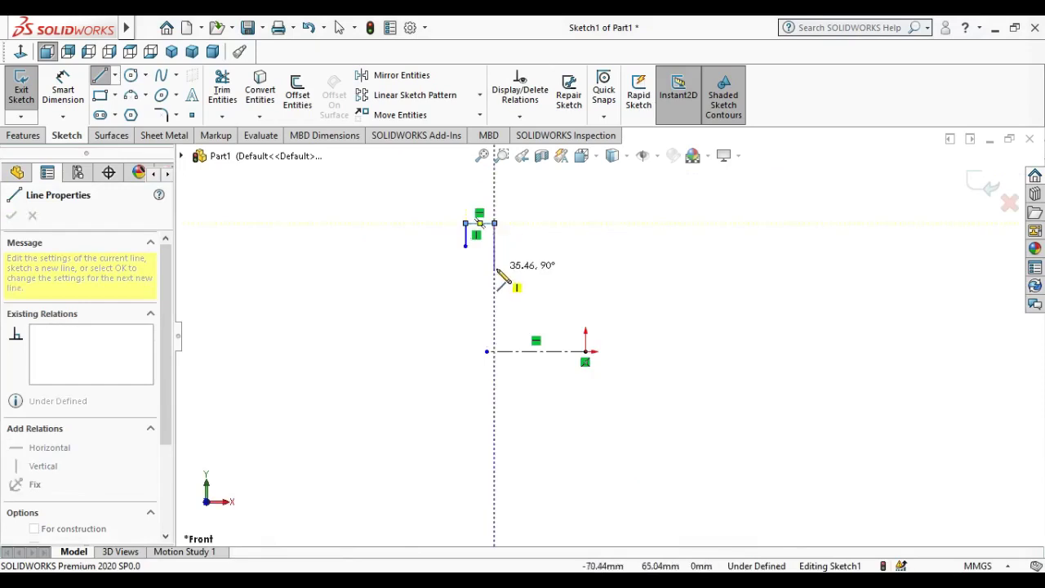
pyautogui.scroll(3, 455, 209)
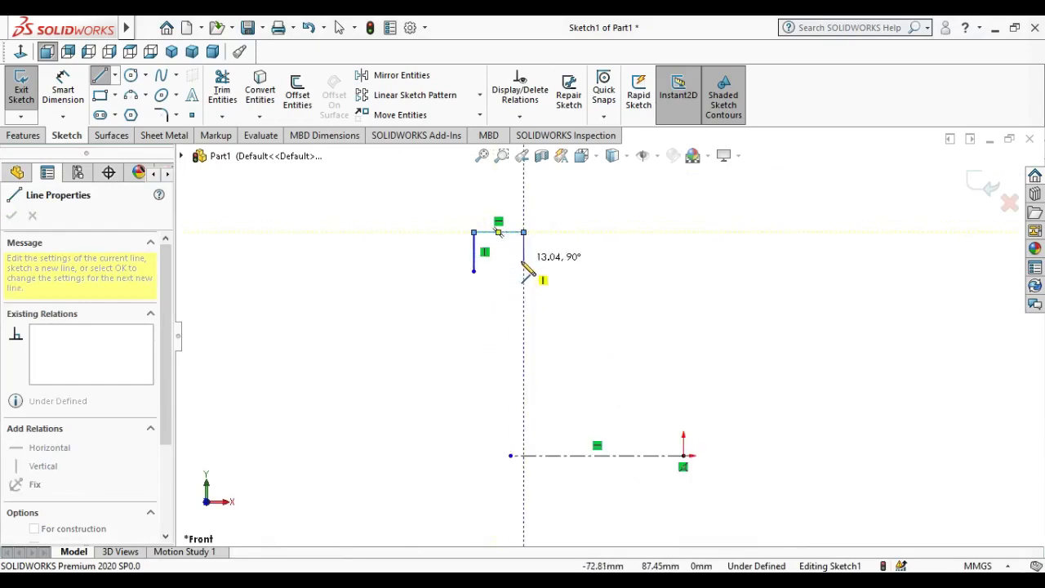
pyautogui.click(524, 261)
pyautogui.click(506, 261)
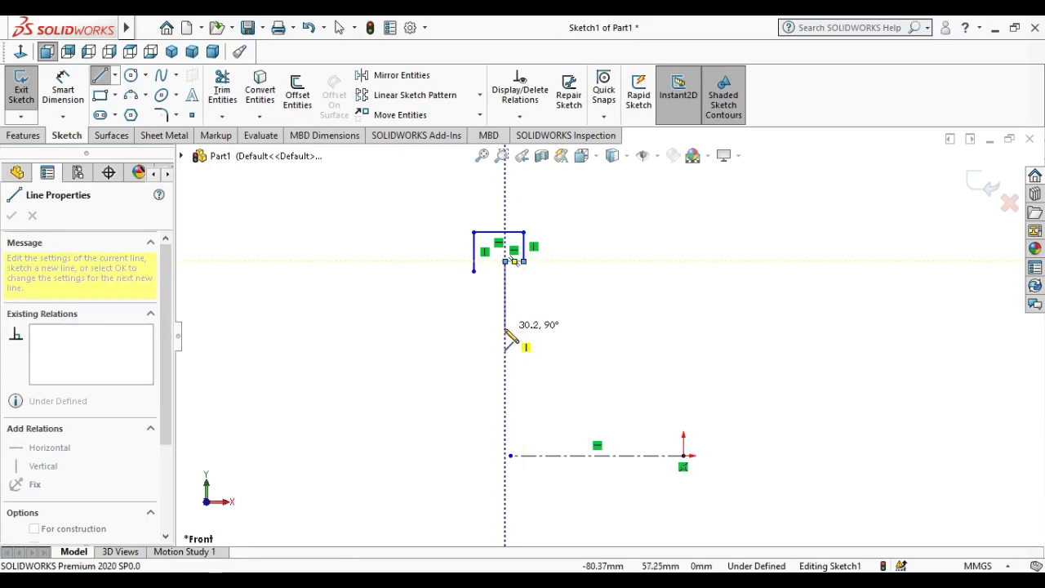
pyautogui.click(505, 408)
pyautogui.click(537, 408)
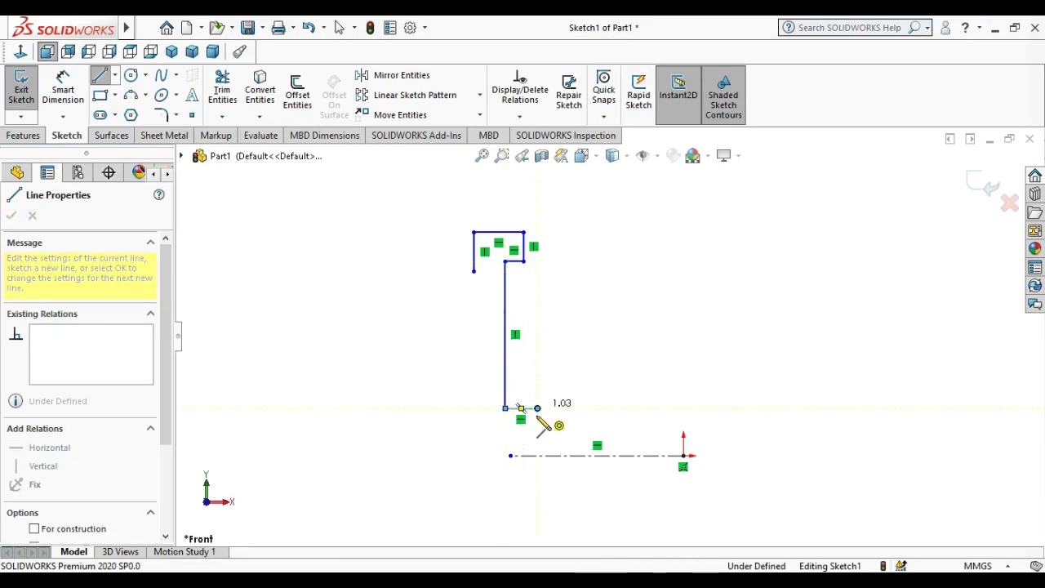
pyautogui.scroll(1, 542, 440)
pyautogui.click(550, 424)
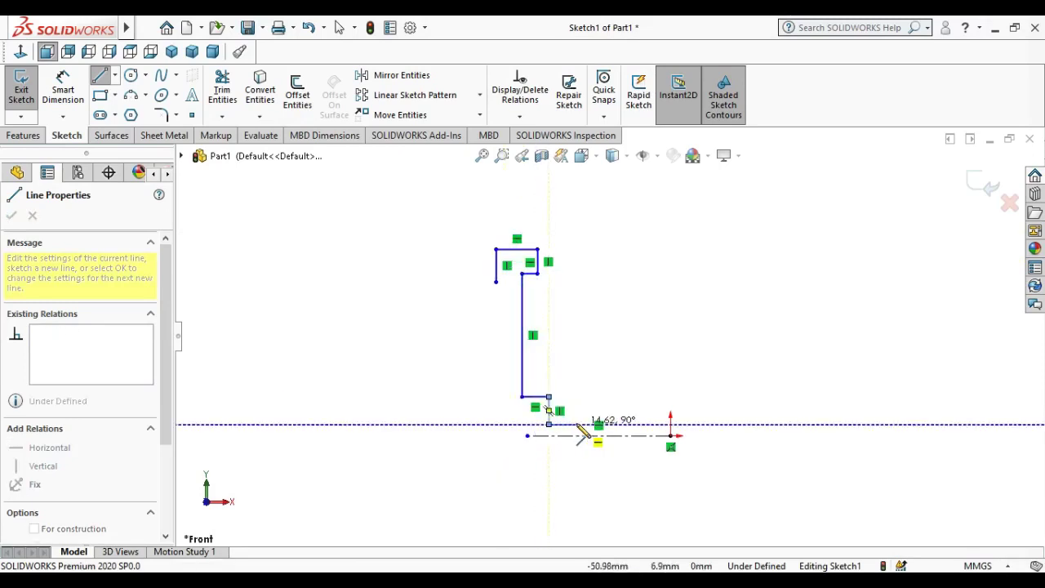
pyautogui.click(576, 425)
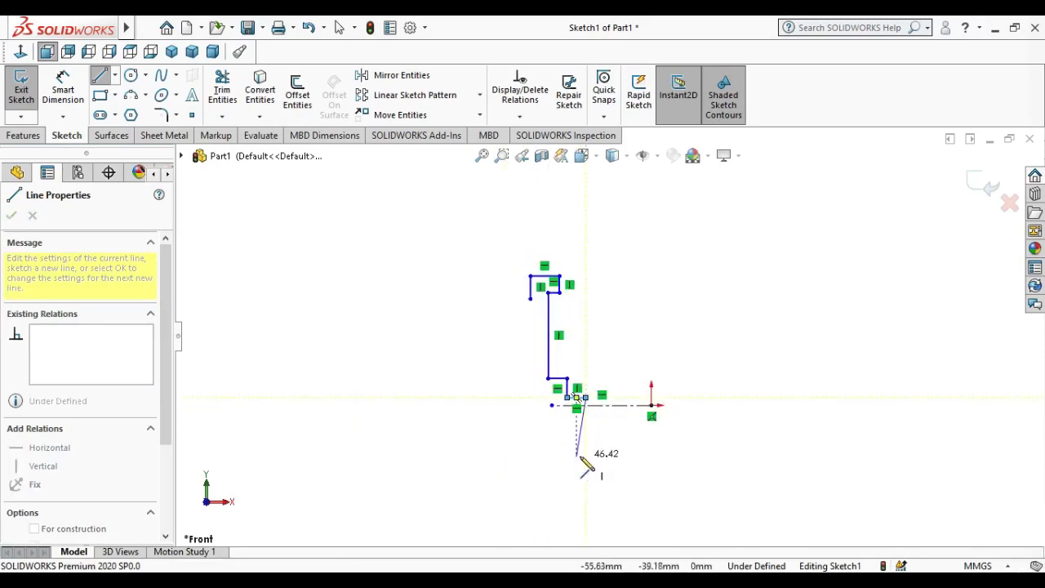
pyautogui.scroll(-2, 583, 440)
pyautogui.doubleClick(587, 401)
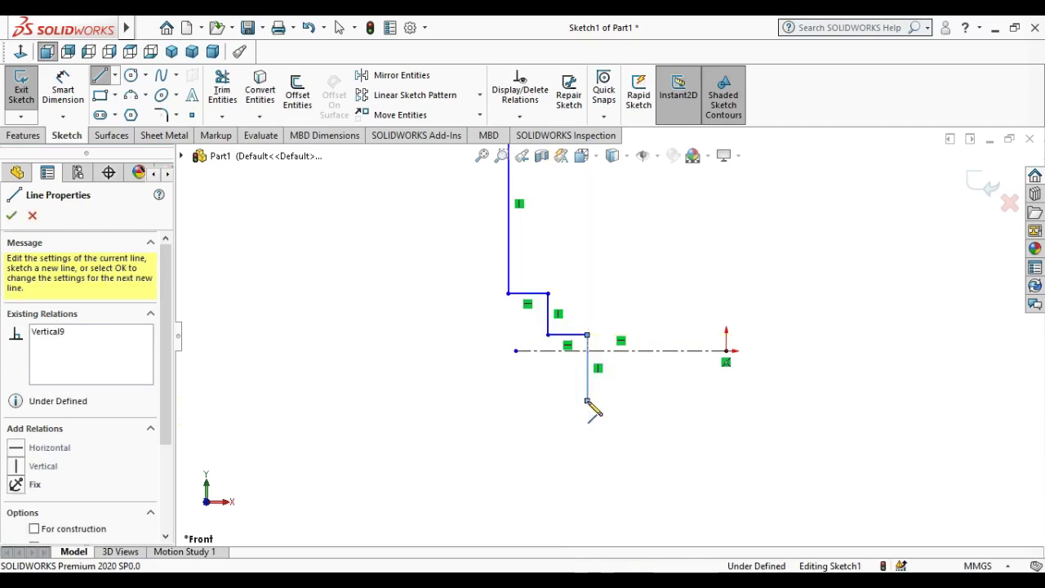
# Step: Continue the outline down around the bottom flange and back up the inner wall, closing the profile
pyautogui.click(587, 400)
pyautogui.click(611, 400)
pyautogui.scroll(1, 614, 408)
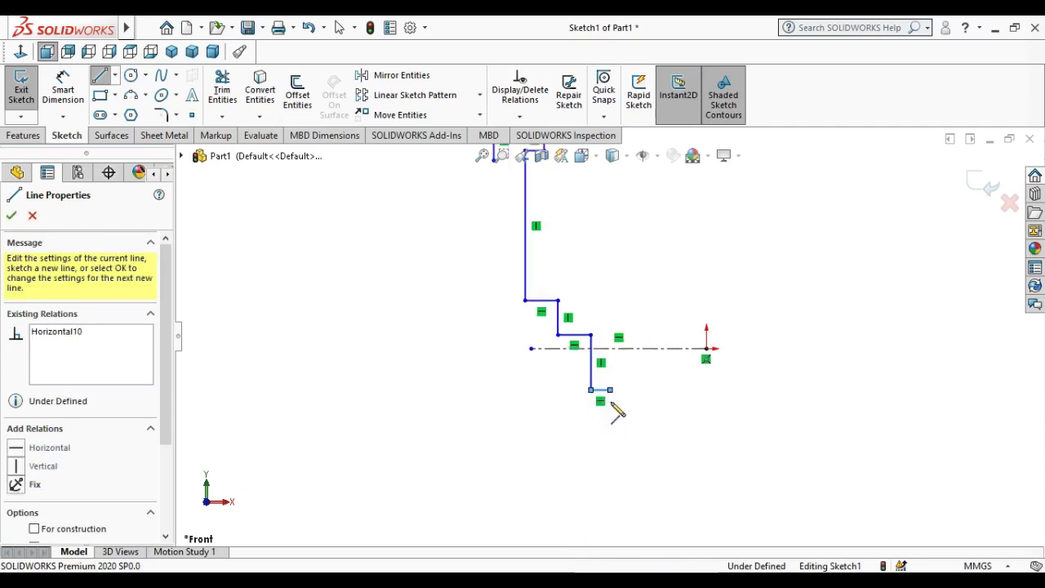
pyautogui.scroll(1, 613, 411)
pyautogui.click(610, 474)
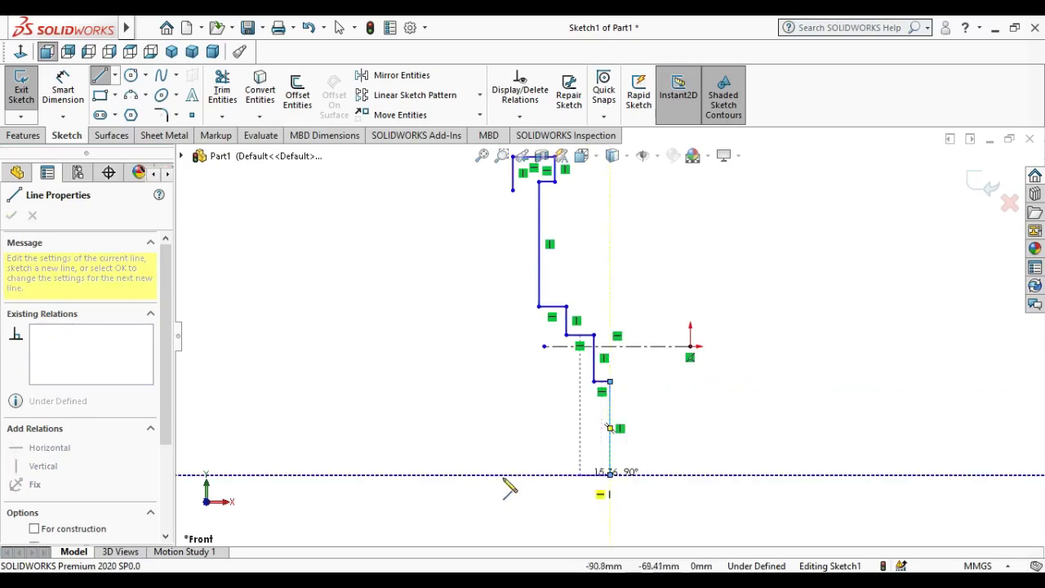
pyautogui.click(455, 474)
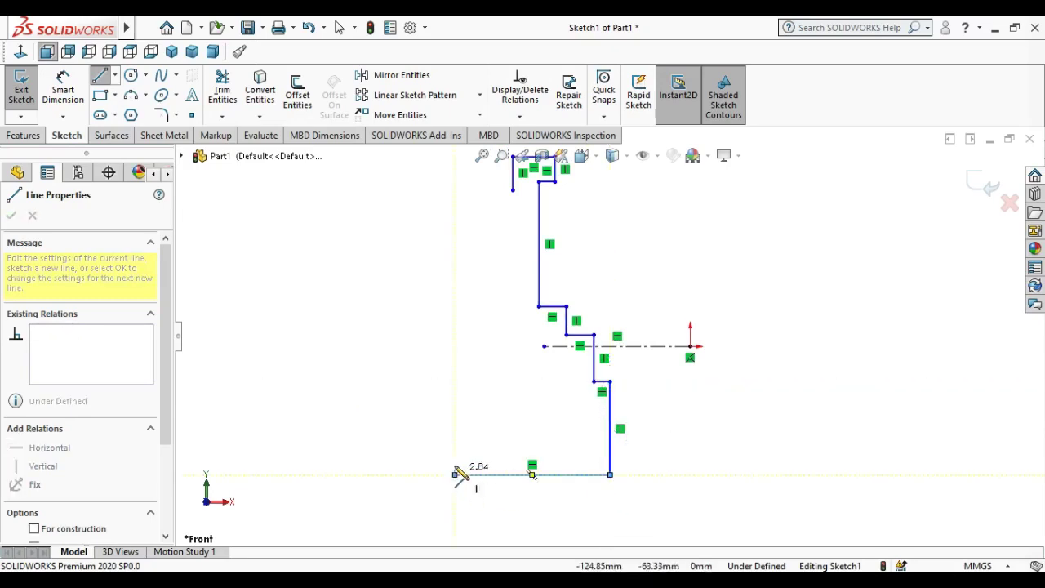
pyautogui.click(455, 438)
pyautogui.click(543, 439)
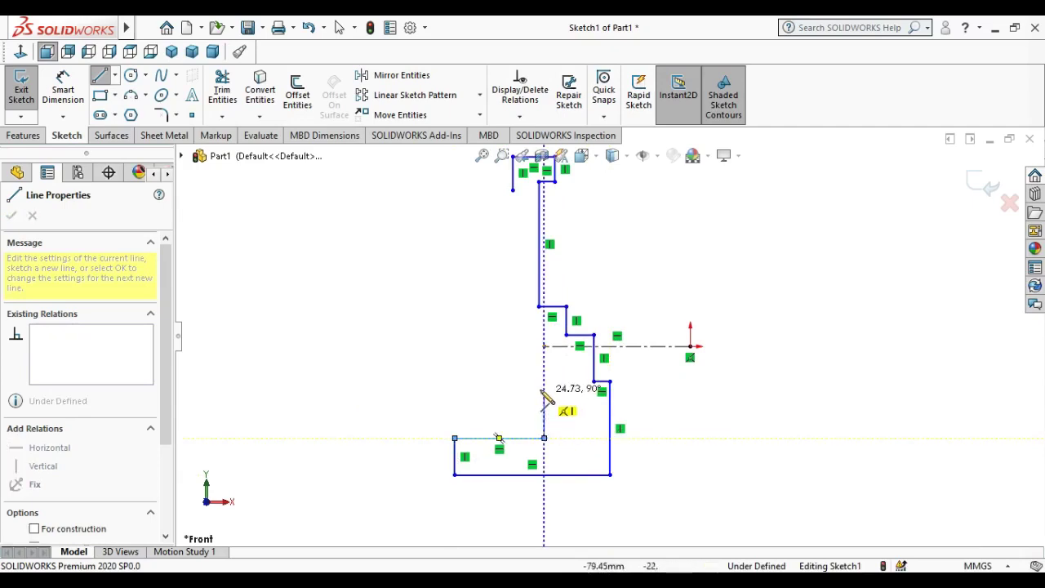
pyautogui.click(544, 381)
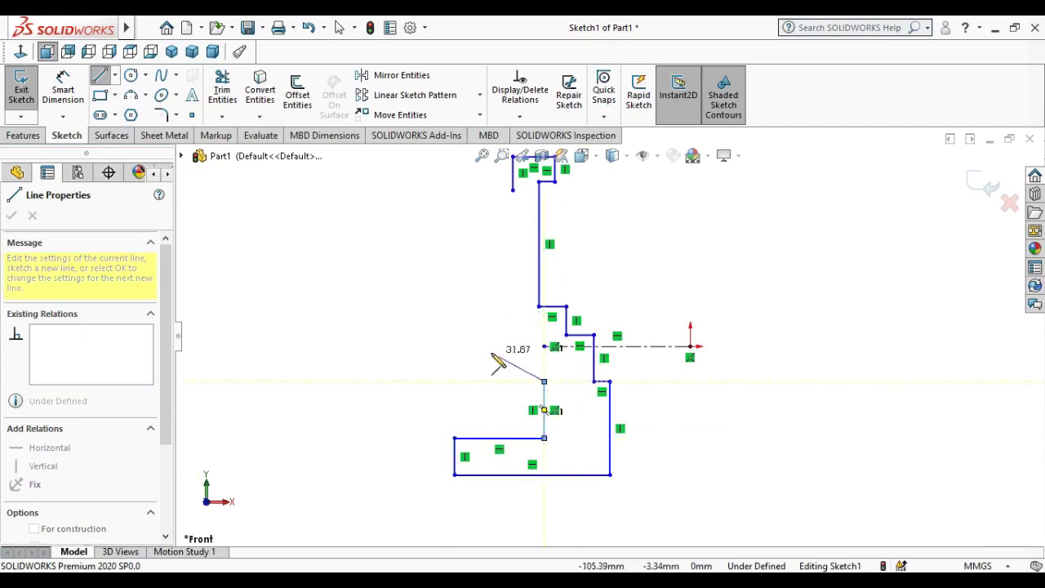
pyautogui.rightClick(498, 357)
pyautogui.click(504, 364)
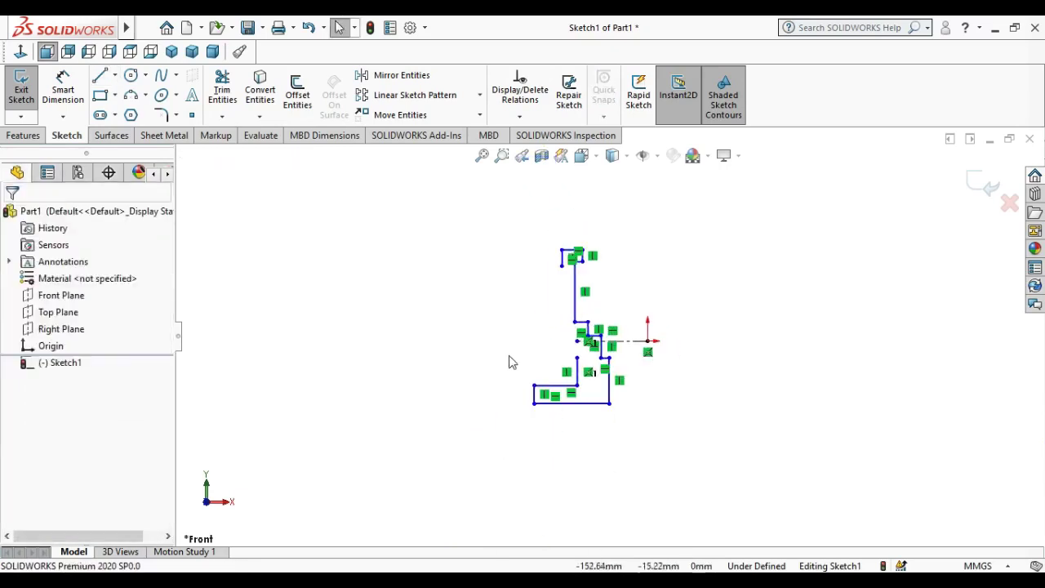
# Step: Drag the top flange segment's endpoint to the left
pyautogui.scroll(3, 608, 329)
pyautogui.scroll(-2, 618, 267)
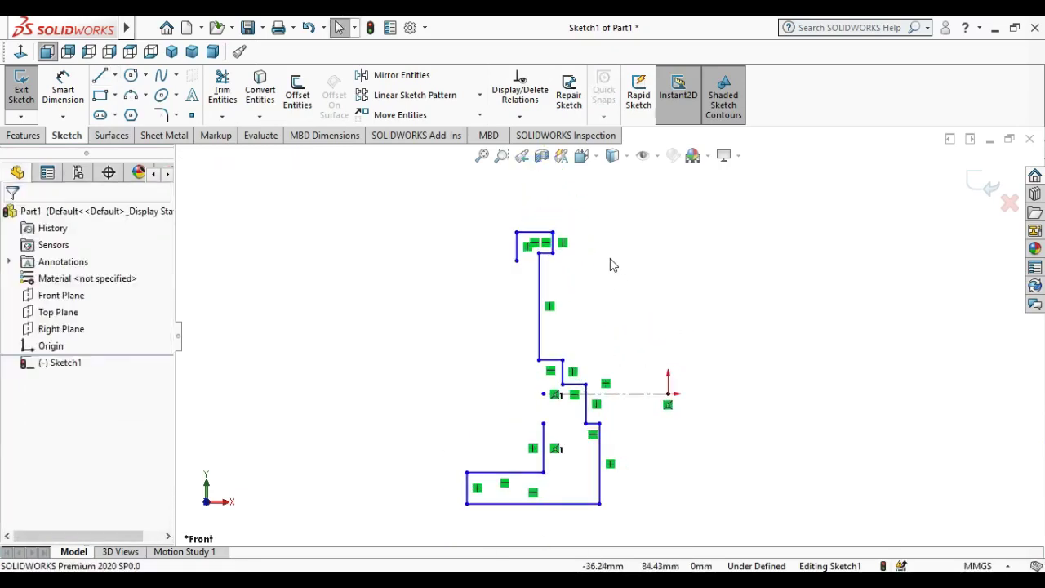
pyautogui.scroll(-1, 575, 259)
pyautogui.click(548, 256)
pyautogui.click(551, 270)
pyautogui.moveTo(550, 258); pyautogui.dragTo(522, 259)
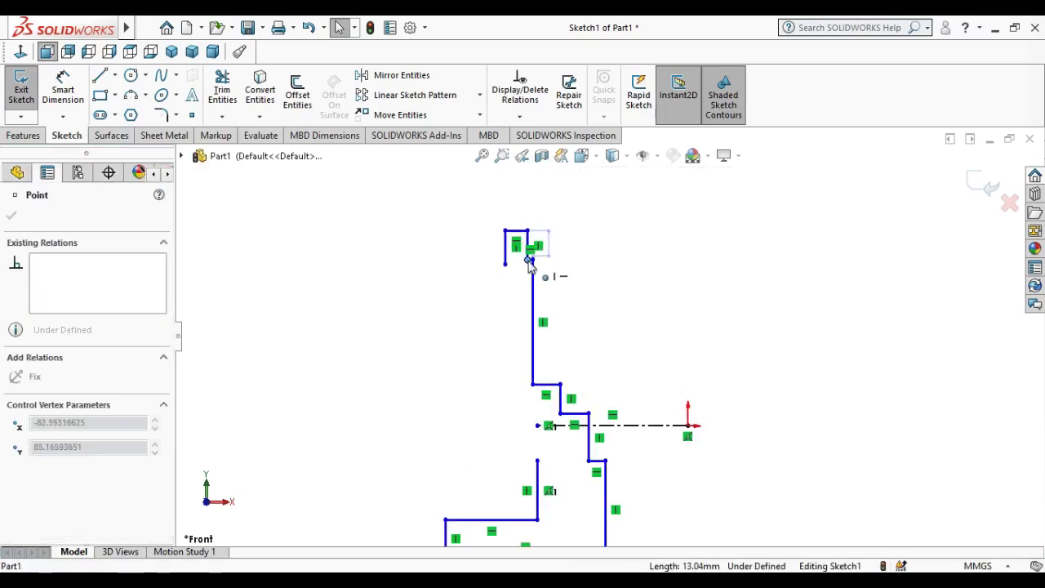
pyautogui.press('Escape')
# Step: Draw a vertical construction centerline rising from the origin
pyautogui.click(115, 75)
pyautogui.click(131, 111)
pyautogui.click(687, 426)
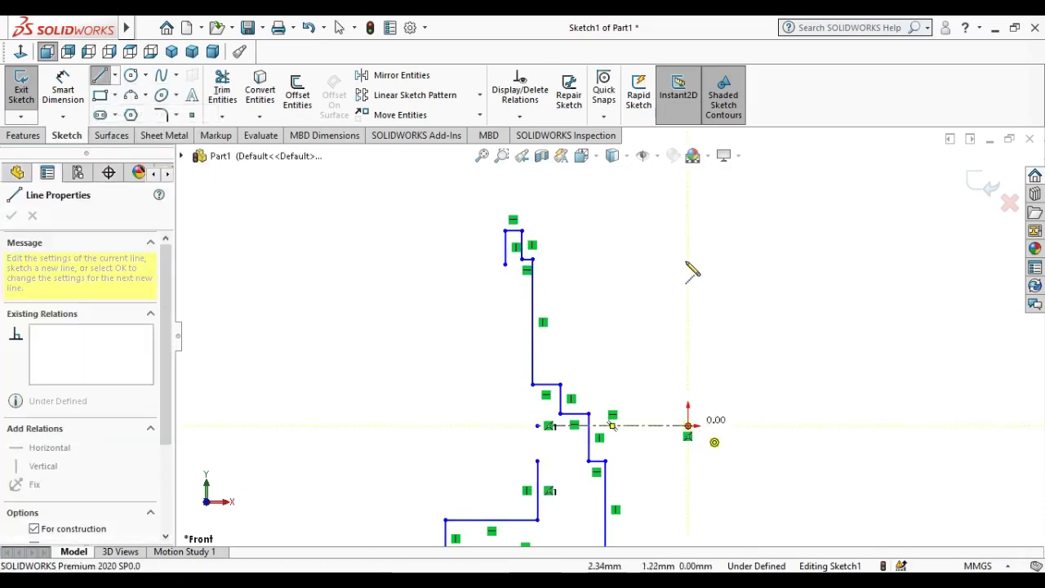
pyautogui.click(675, 202)
pyautogui.press('Escape')
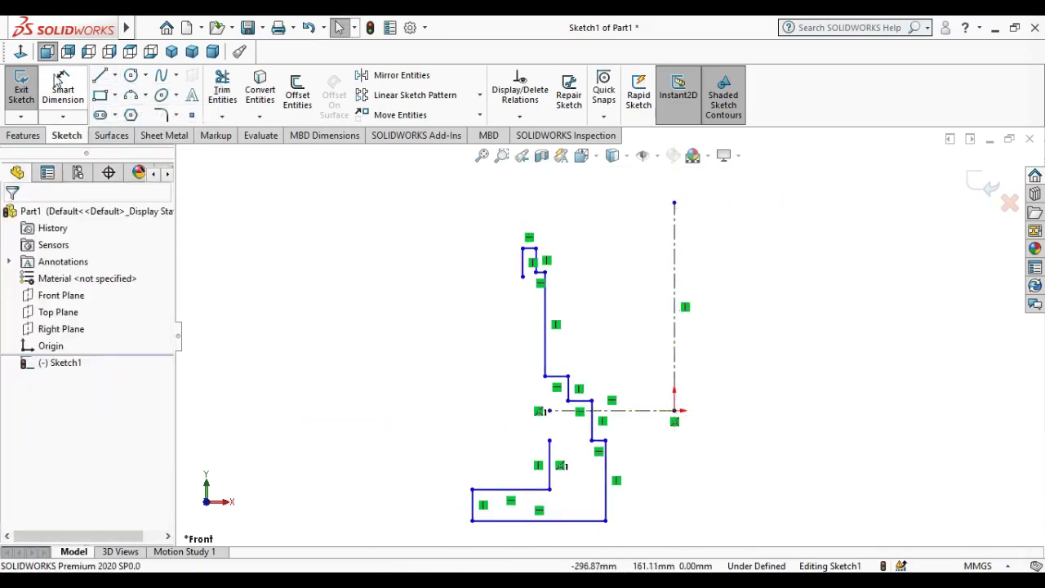
pyautogui.click(55, 76)
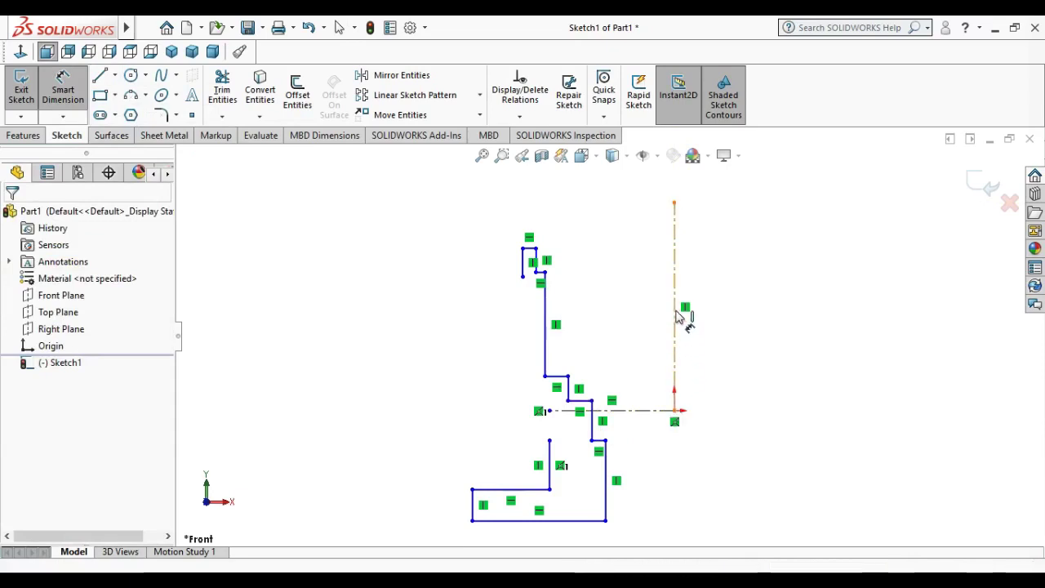
# Step: Dimension the top short line's distance from the vertical centerline as half of 250 (125.00)
pyautogui.click(677, 317)
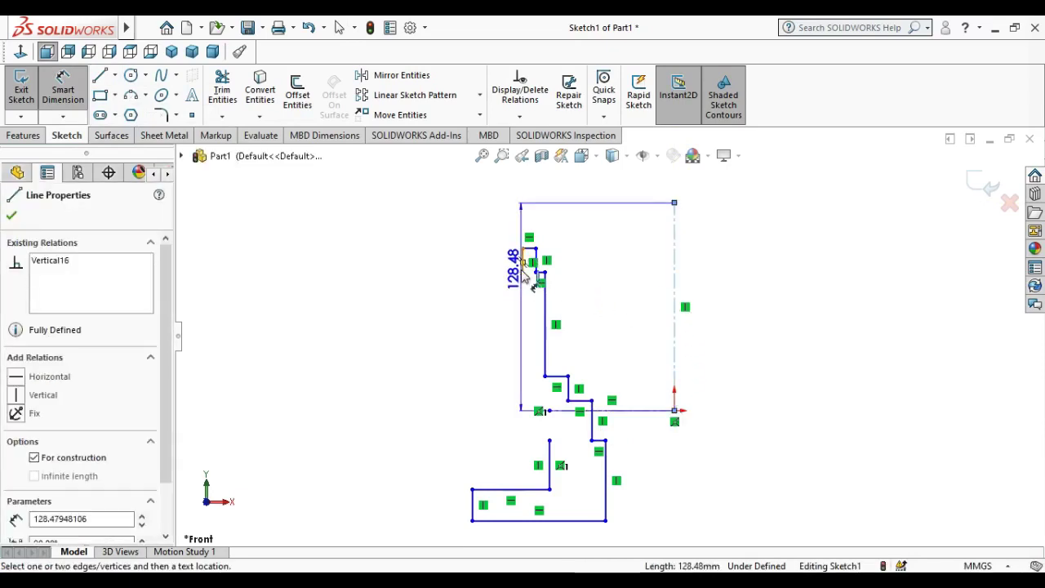
pyautogui.click(523, 266)
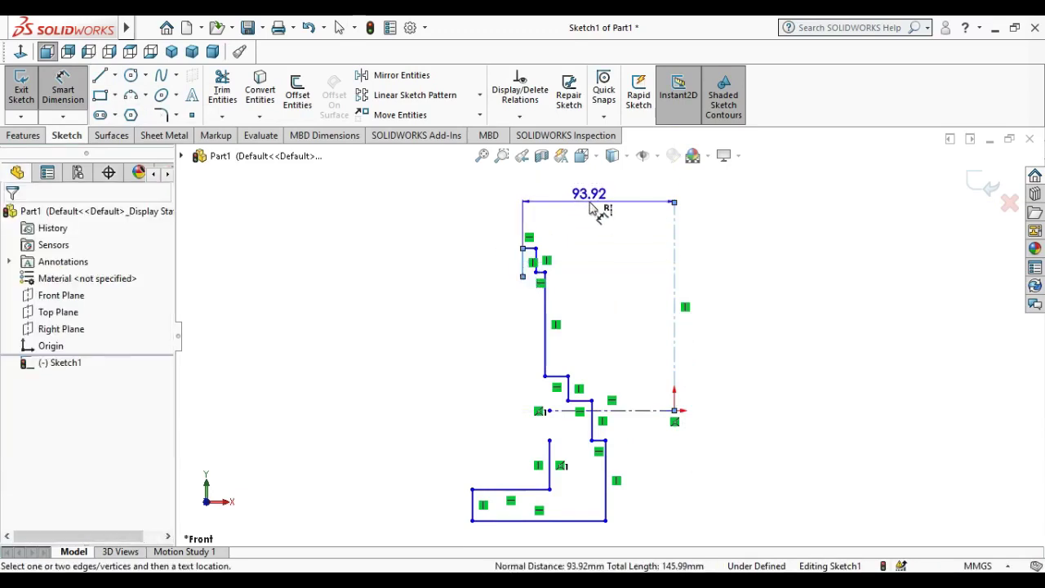
pyautogui.click(589, 208)
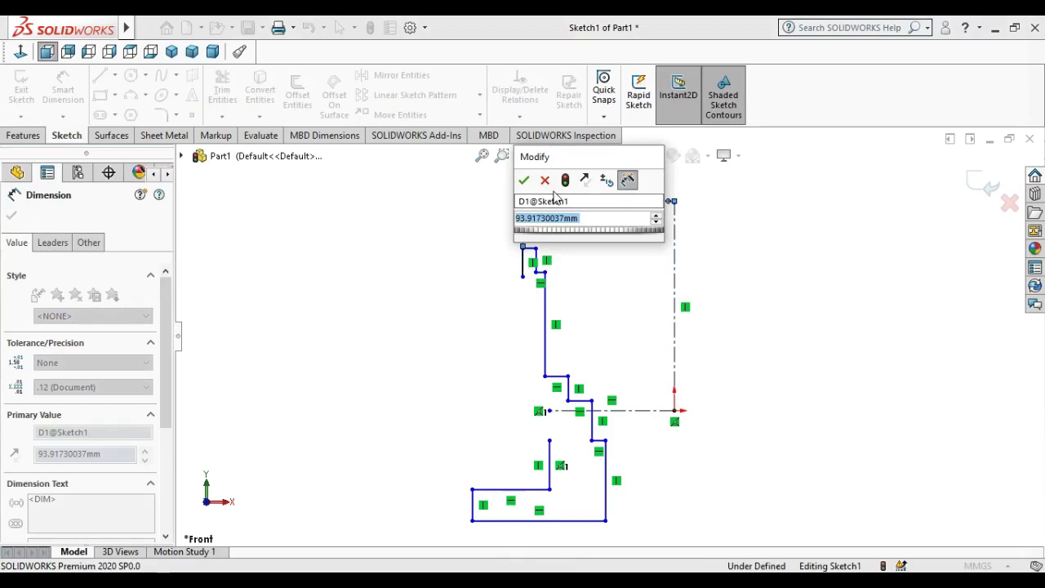
pyautogui.write('250')
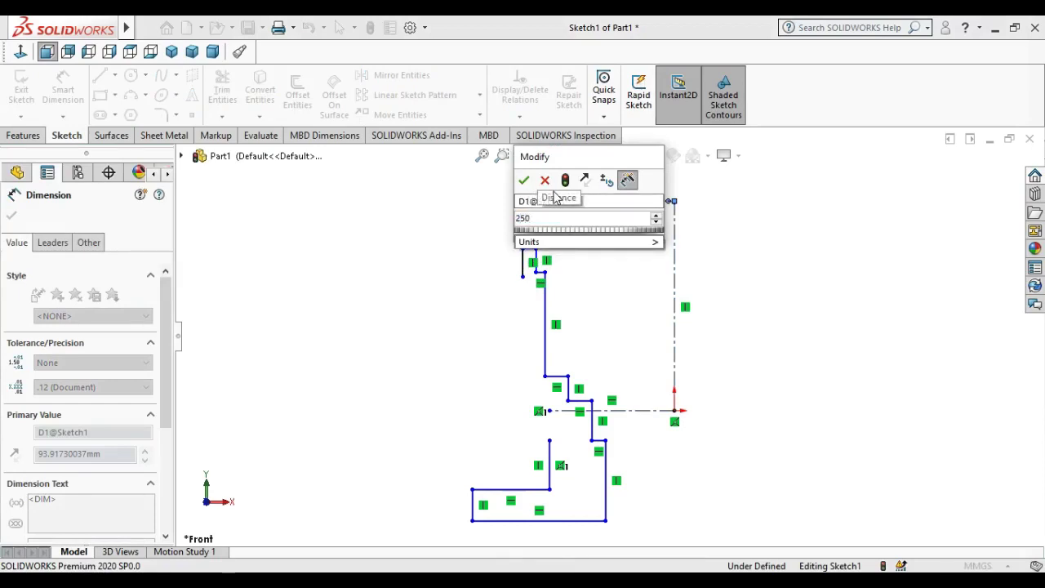
pyautogui.write('/2')
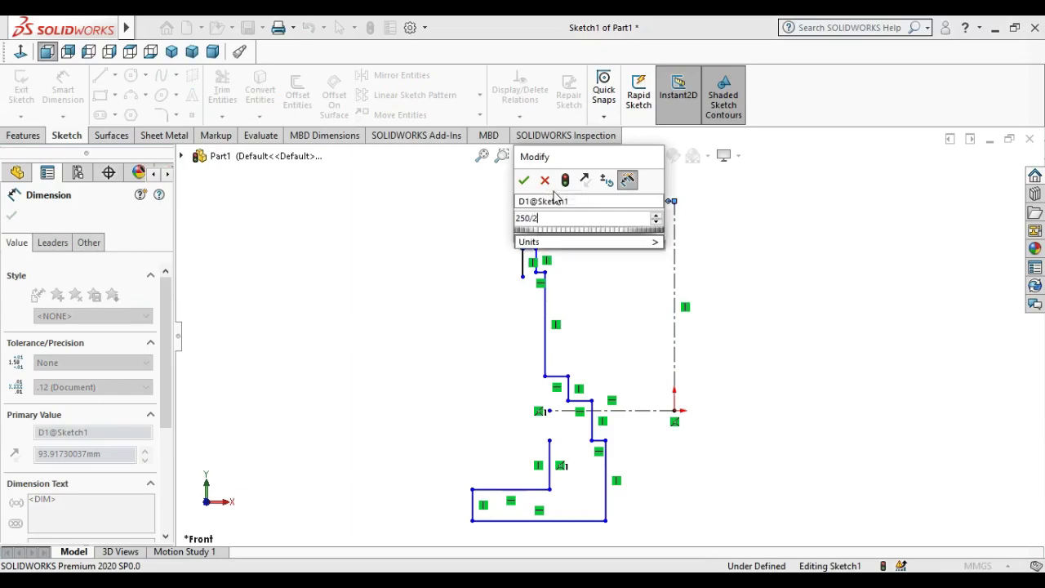
pyautogui.press('Return')
pyautogui.click(601, 296)
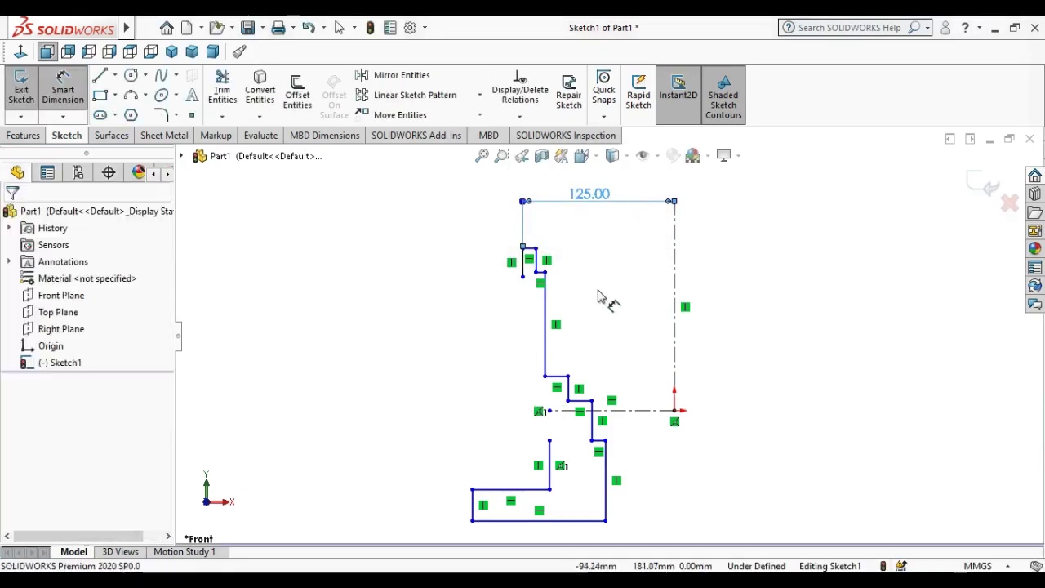
# Step: Delete the 125.00 dimension and add a 250.00 diameter from the top endpoint across the centerline
pyautogui.click(625, 204)
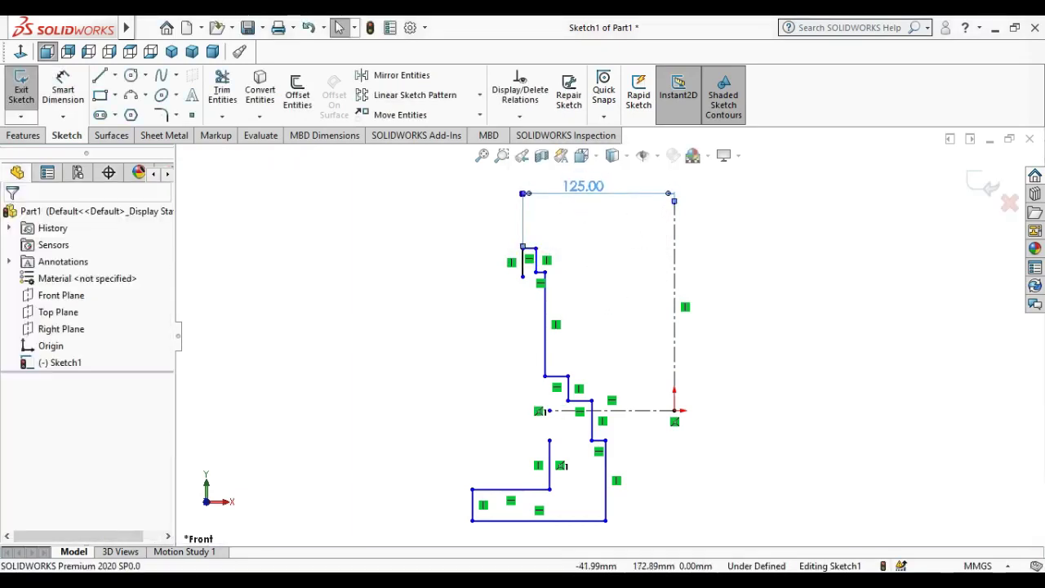
pyautogui.press('Delete')
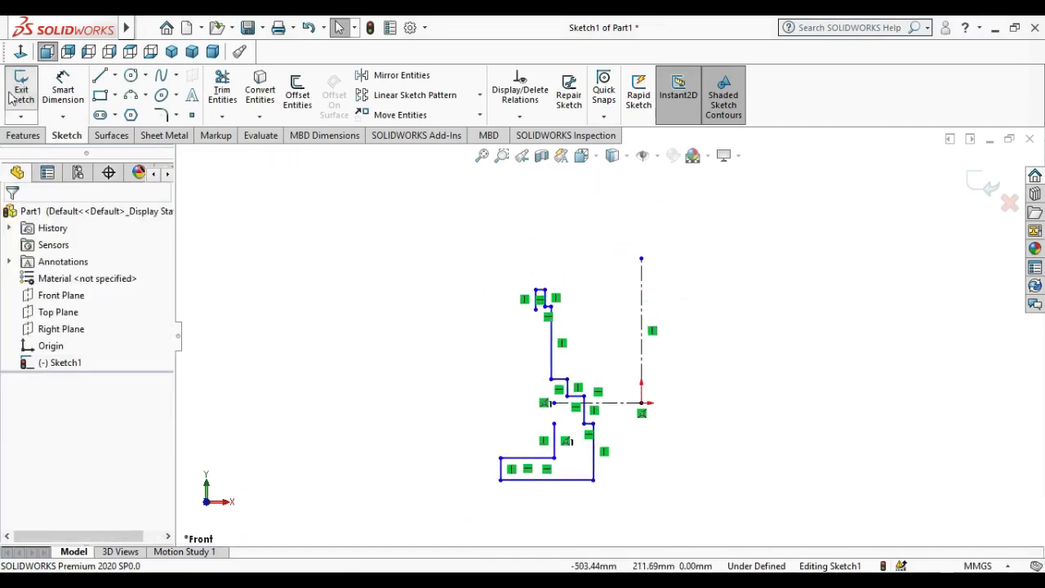
pyautogui.click(62, 90)
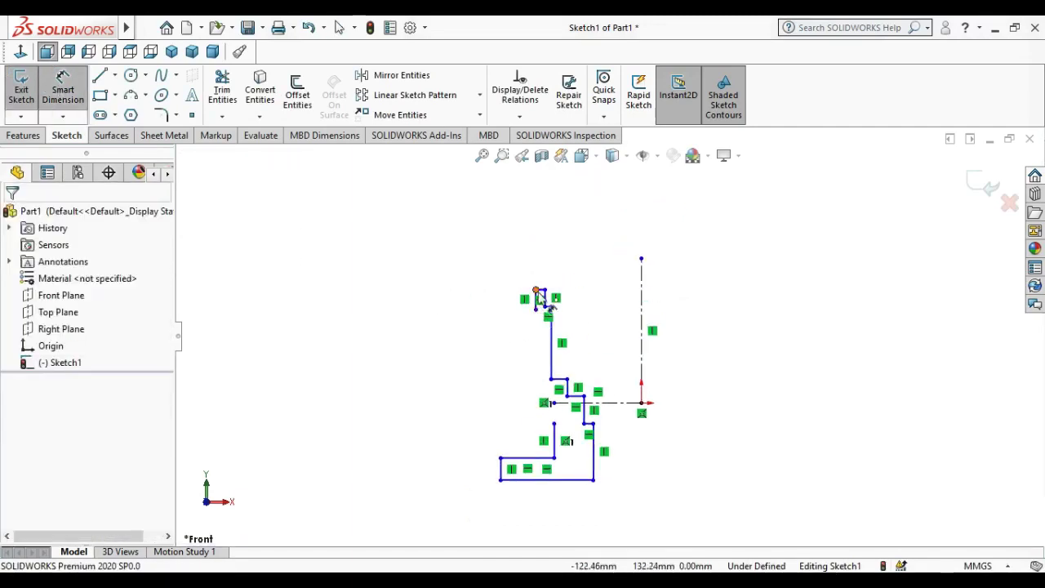
pyautogui.click(536, 290)
pyautogui.click(642, 310)
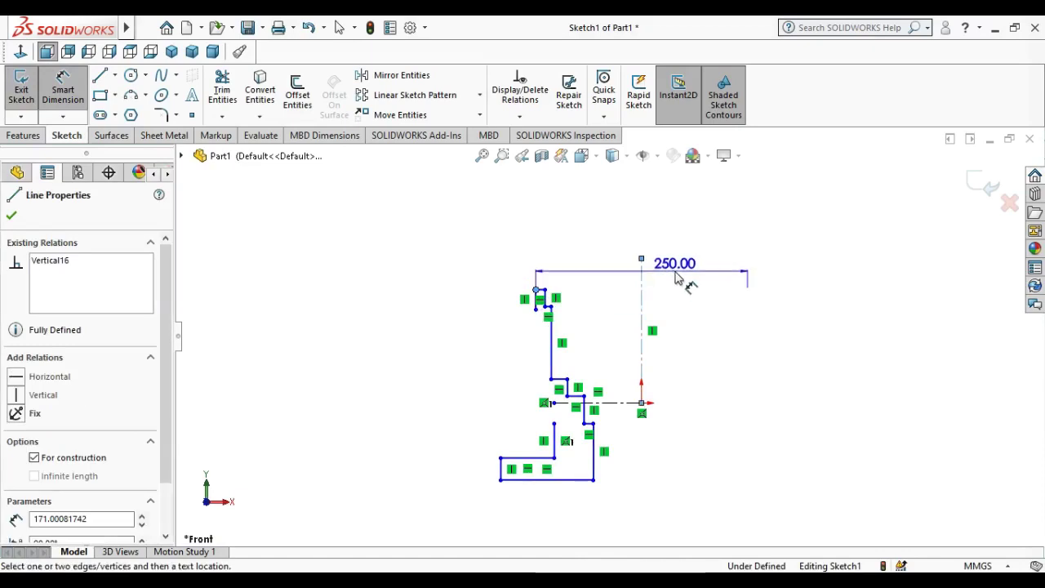
pyautogui.click(657, 249)
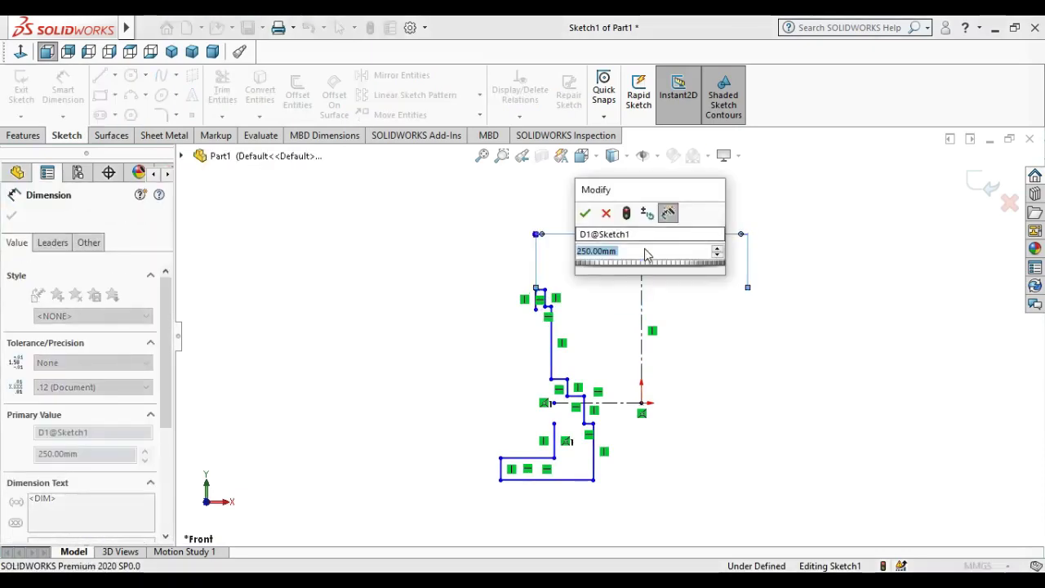
pyautogui.click(605, 214)
pyautogui.press('Escape')
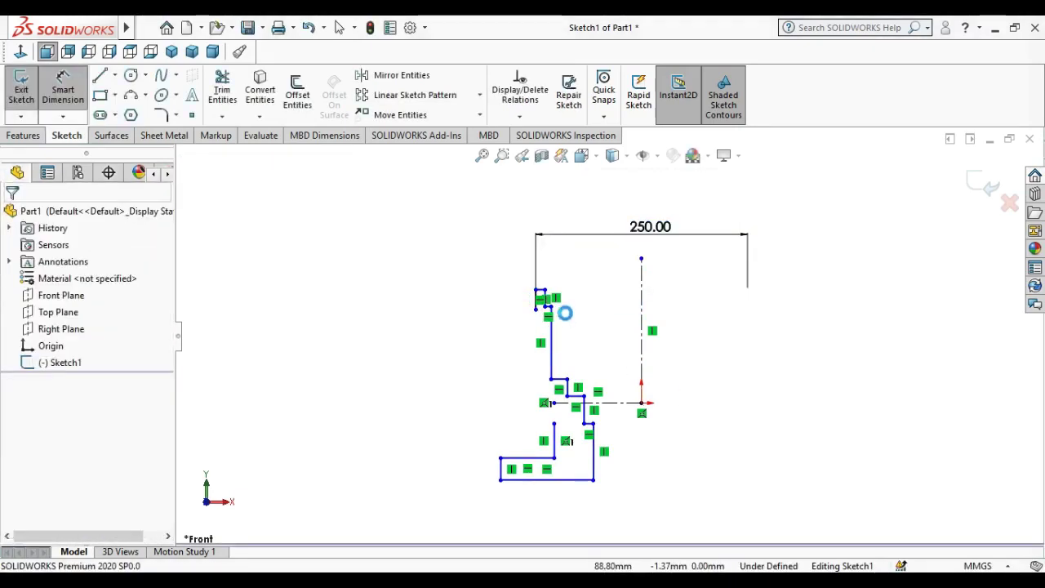
pyautogui.scroll(5, 568, 313)
# Step: Set the short top edge to 6 mm and its diameter across the centerline to 158
pyautogui.click(527, 306)
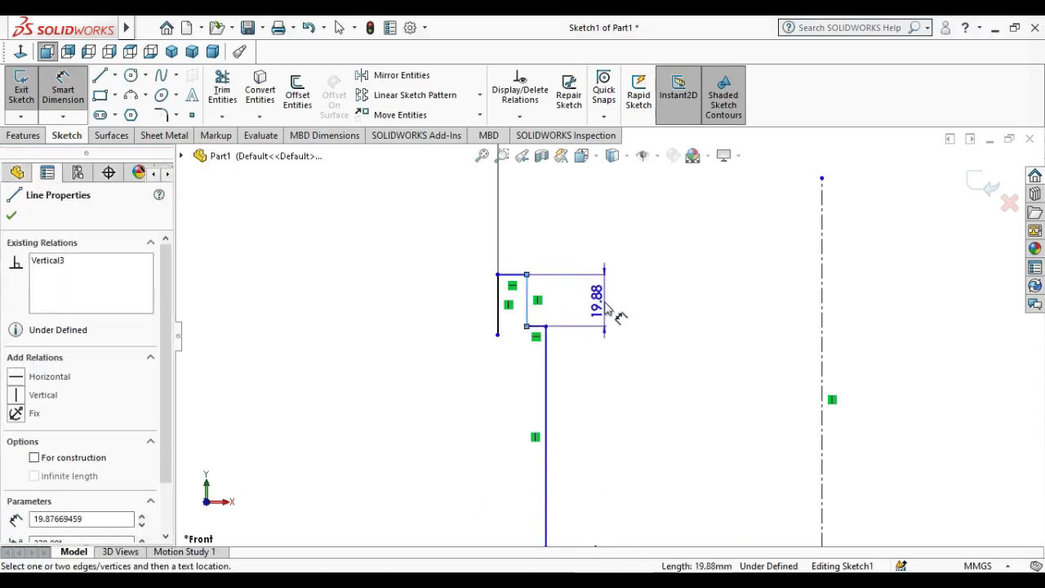
pyautogui.click(622, 318)
pyautogui.write('6')
pyautogui.press('Return')
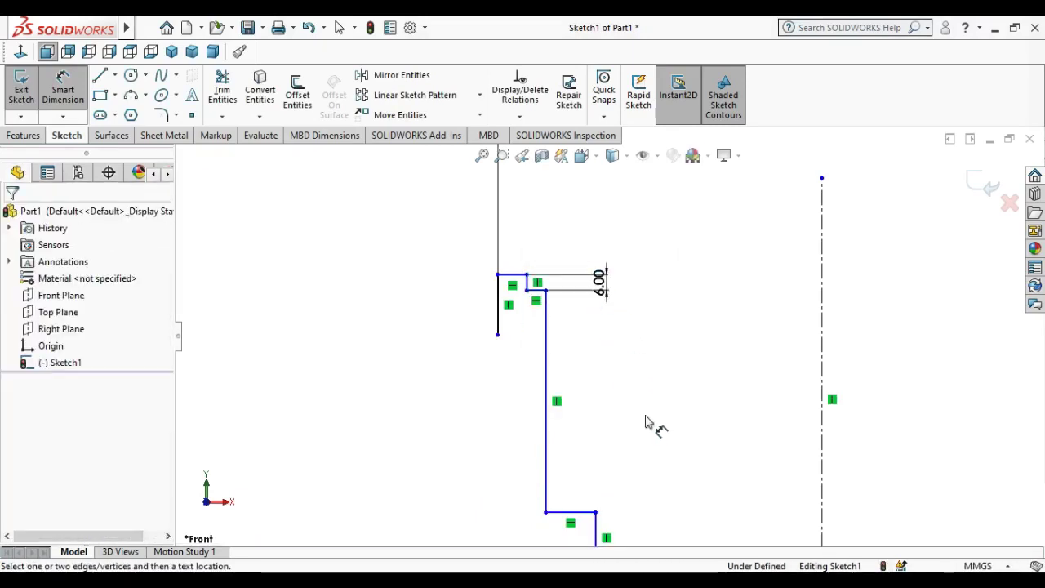
pyautogui.click(527, 287)
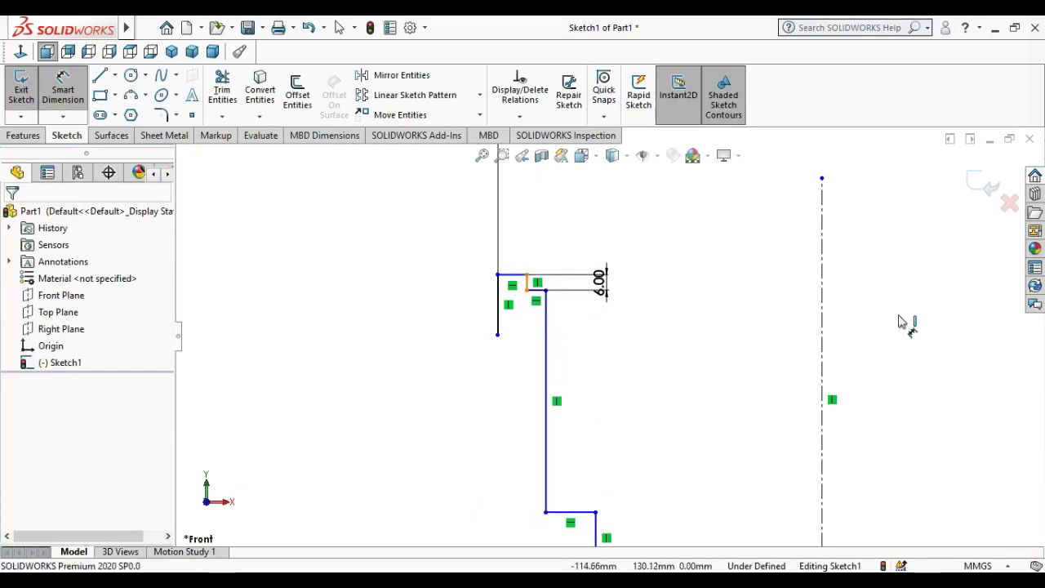
pyautogui.click(821, 327)
pyautogui.press('z')
pyautogui.press('z')
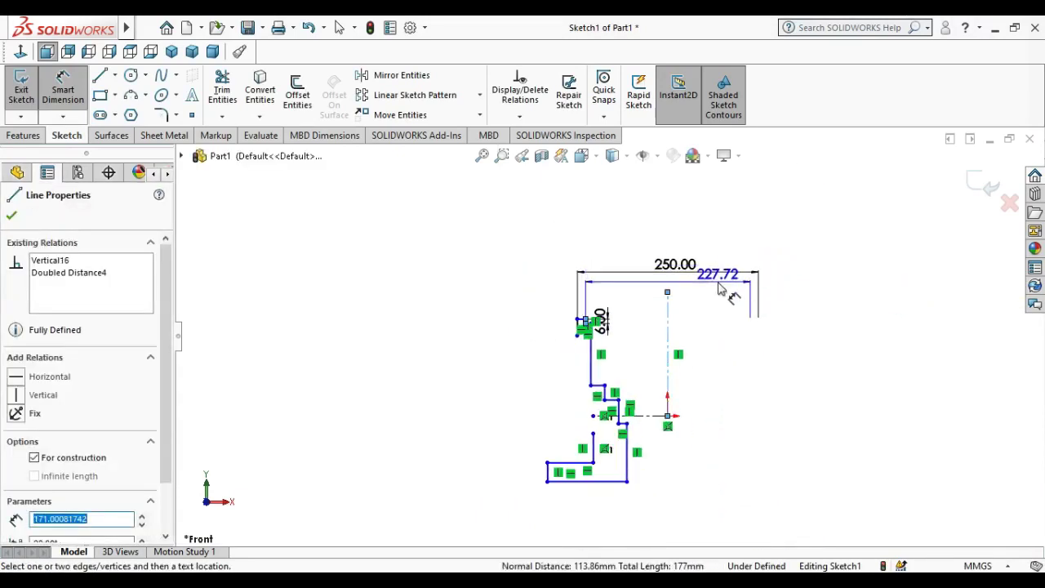
pyautogui.click(676, 298)
pyautogui.write('158')
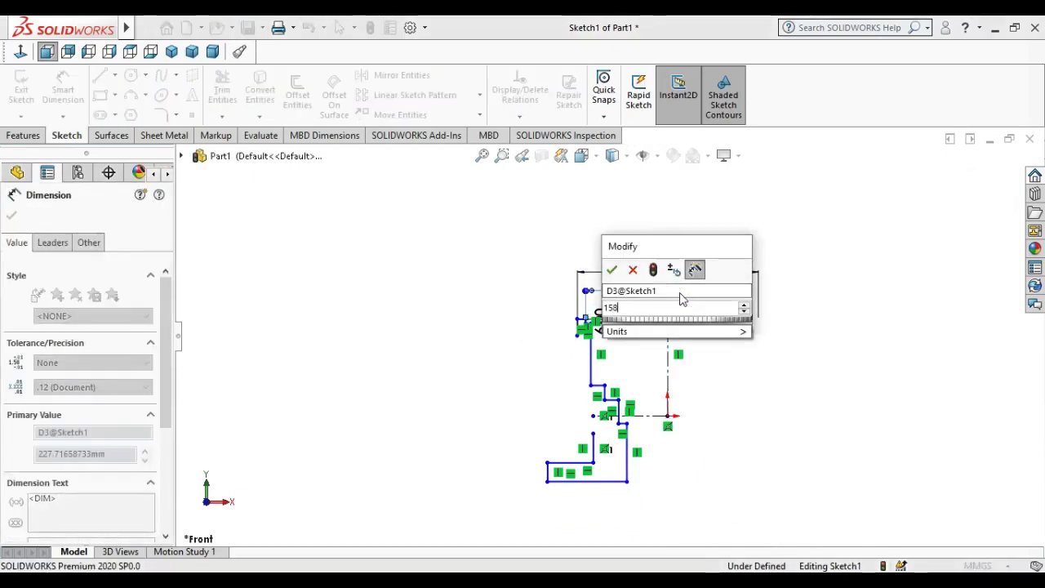
pyautogui.press('Return')
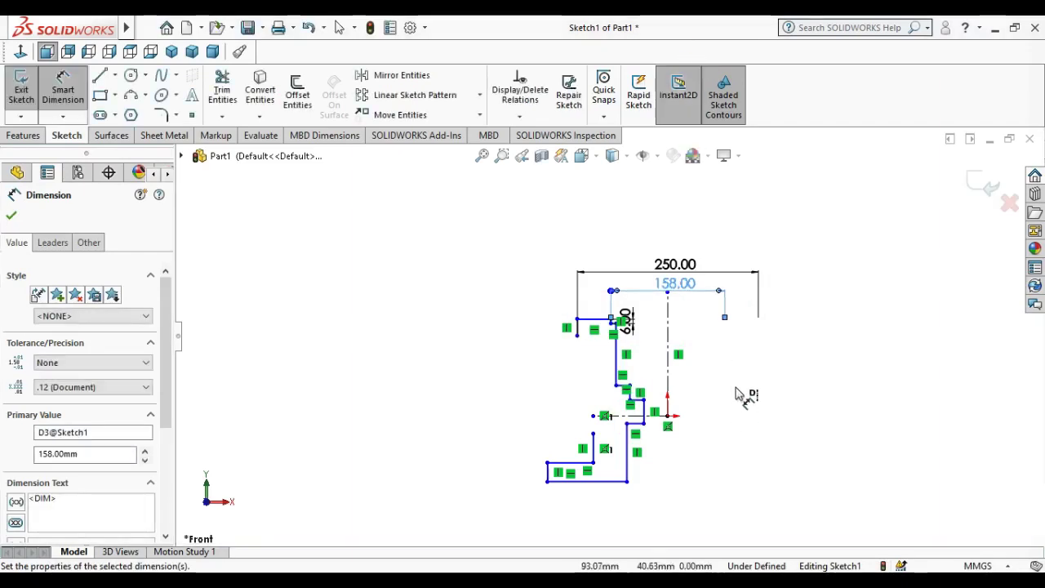
pyautogui.click(735, 394)
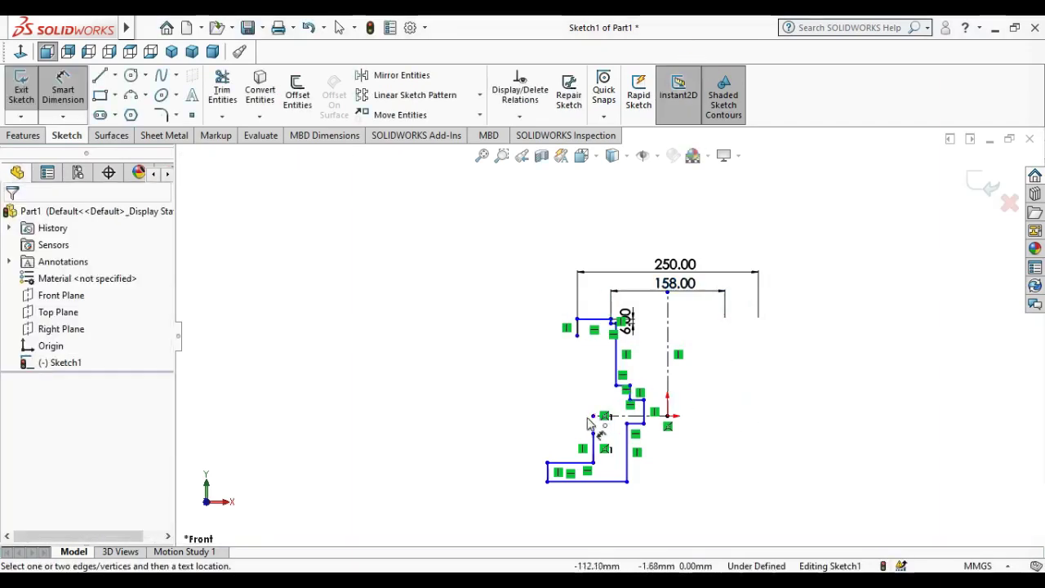
# Step: Set a 120 mm height between the bottom and top lines
pyautogui.click(629, 417)
pyautogui.click(584, 318)
pyautogui.click(506, 364)
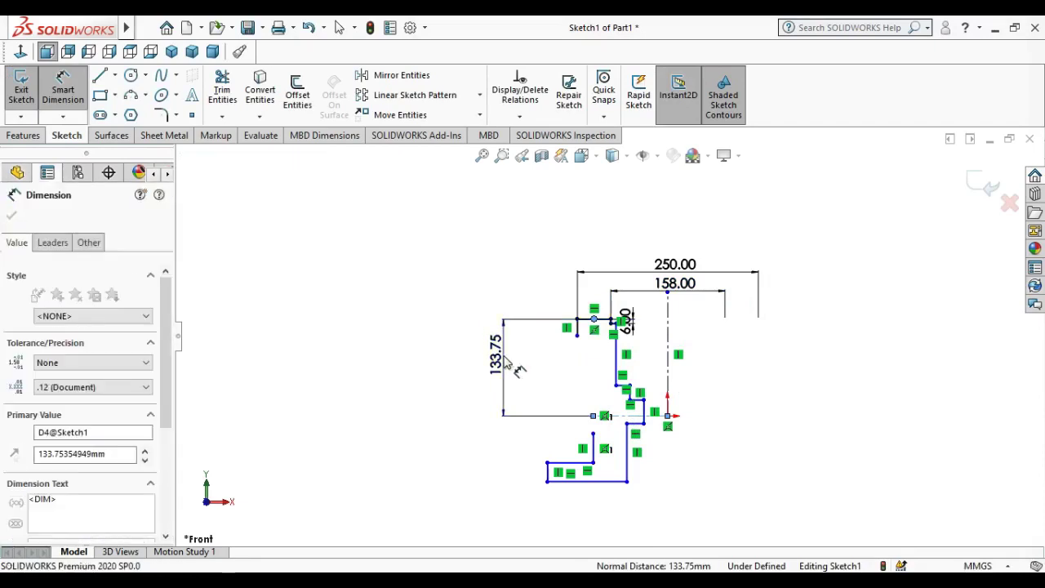
pyautogui.write('120')
pyautogui.press('Return')
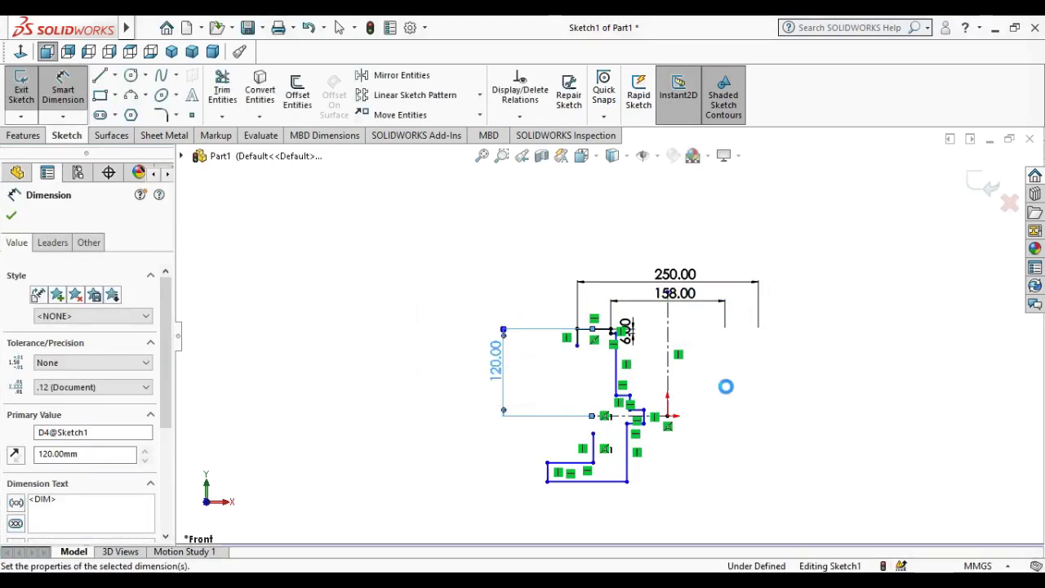
pyautogui.click(653, 424)
pyautogui.scroll(-3, 650, 440)
pyautogui.scroll(-2, 618, 334)
pyautogui.scroll(2, 617, 336)
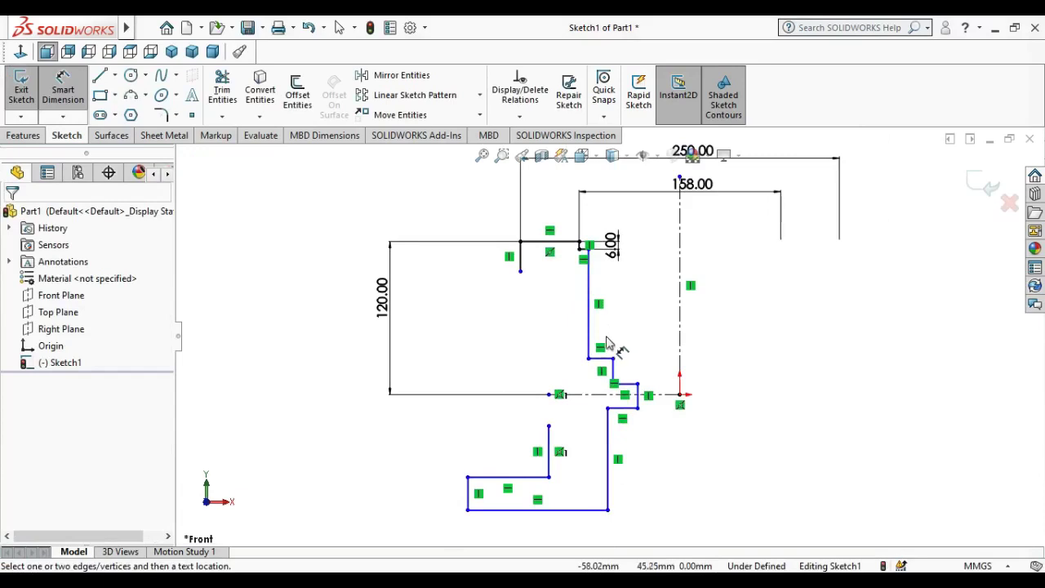
pyautogui.scroll(-1, 607, 343)
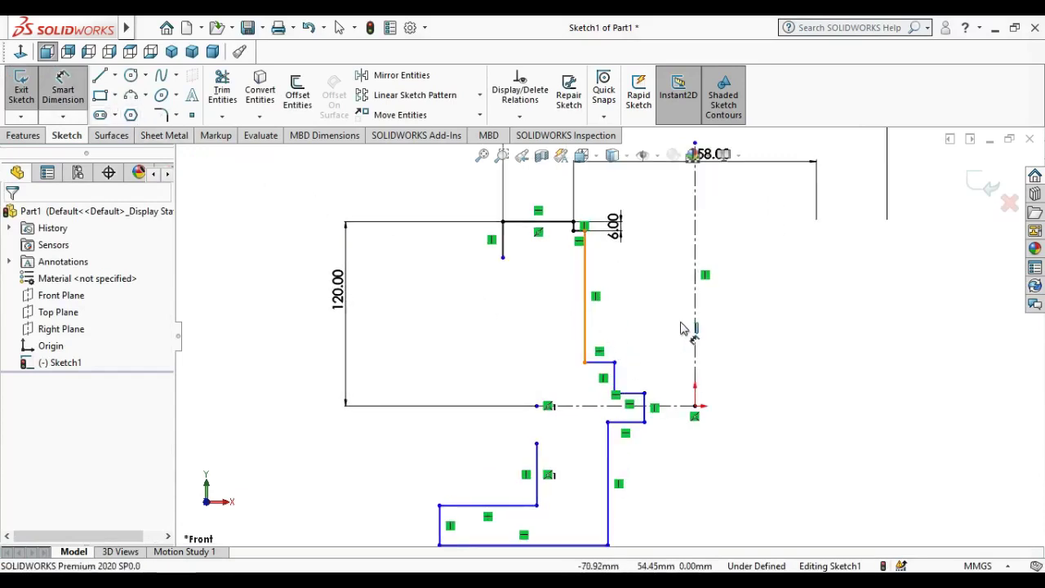
# Step: Add 150 and 114 mm diameters across the centerline for the inner wall and lower step
pyautogui.click(584, 326)
pyautogui.click(695, 327)
pyautogui.click(729, 320)
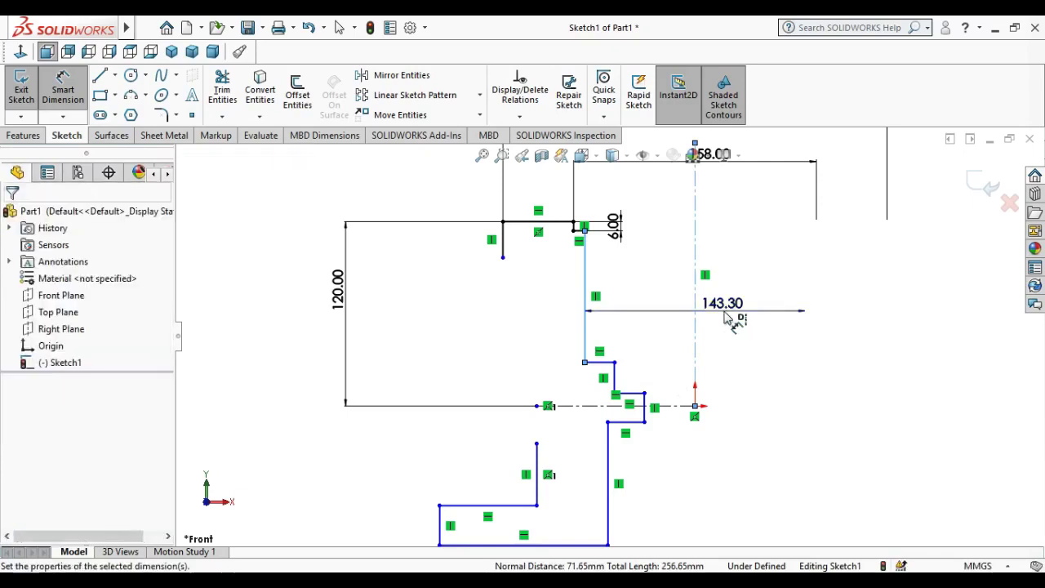
pyautogui.write('150')
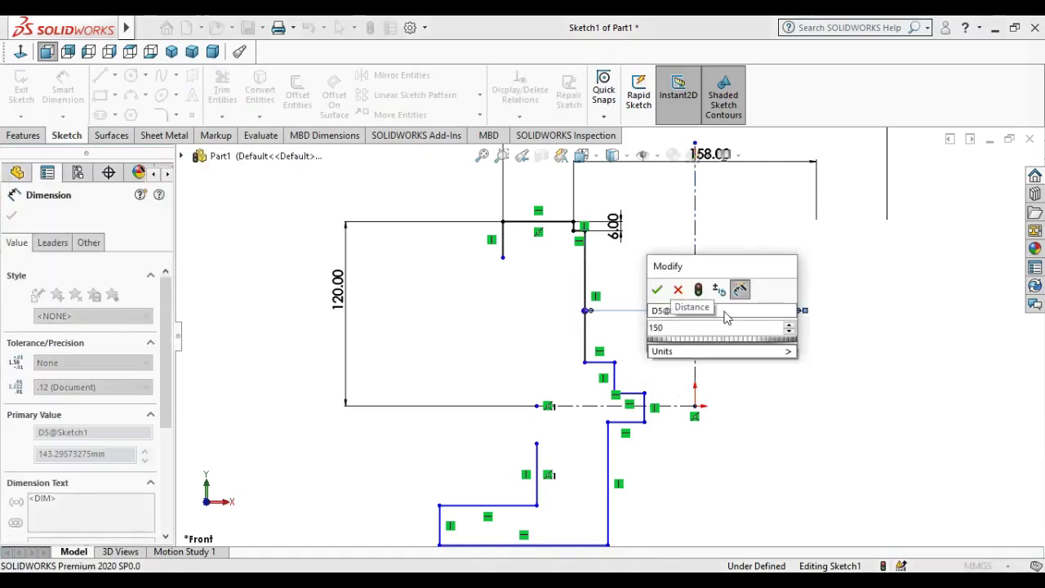
pyautogui.press('Return')
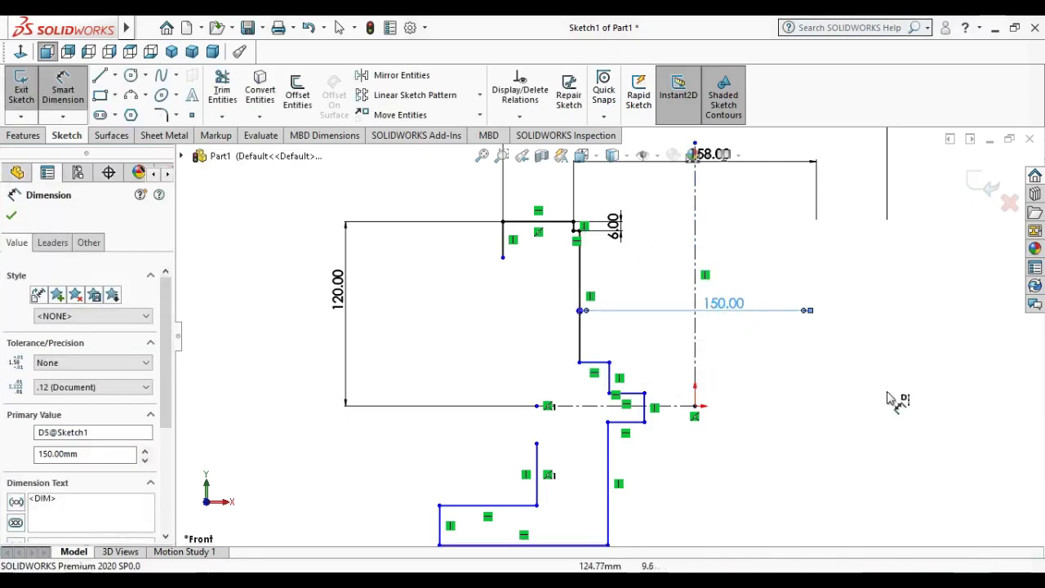
pyautogui.scroll(3, 758, 400)
pyautogui.scroll(-2, 646, 391)
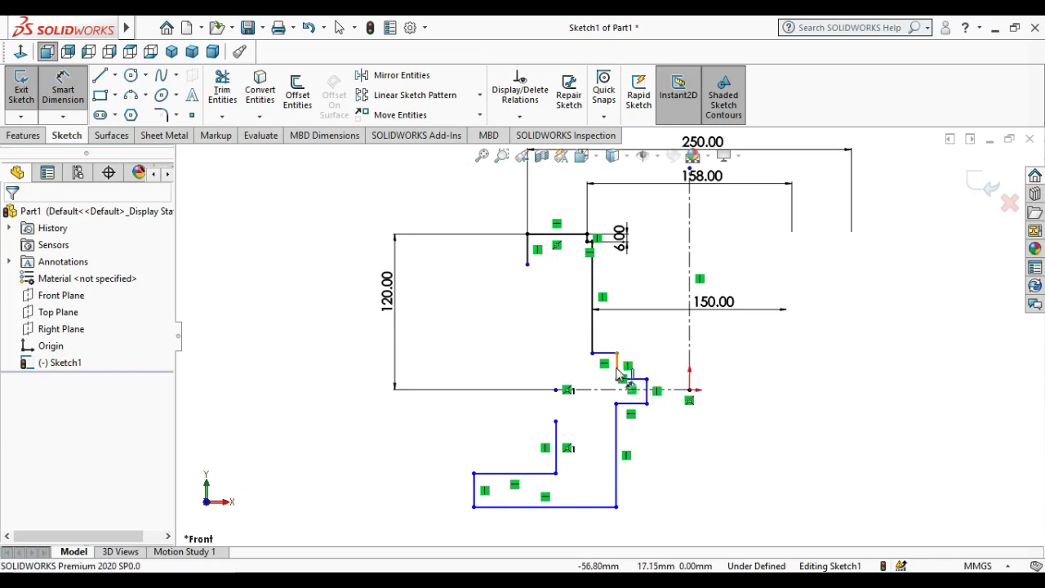
pyautogui.click(690, 368)
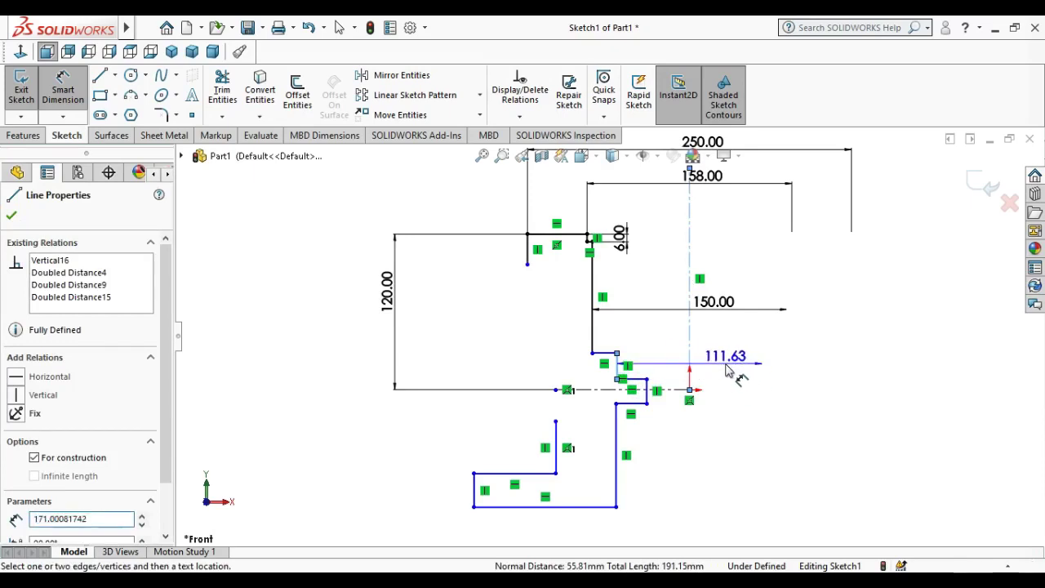
pyautogui.click(728, 371)
pyautogui.write('114')
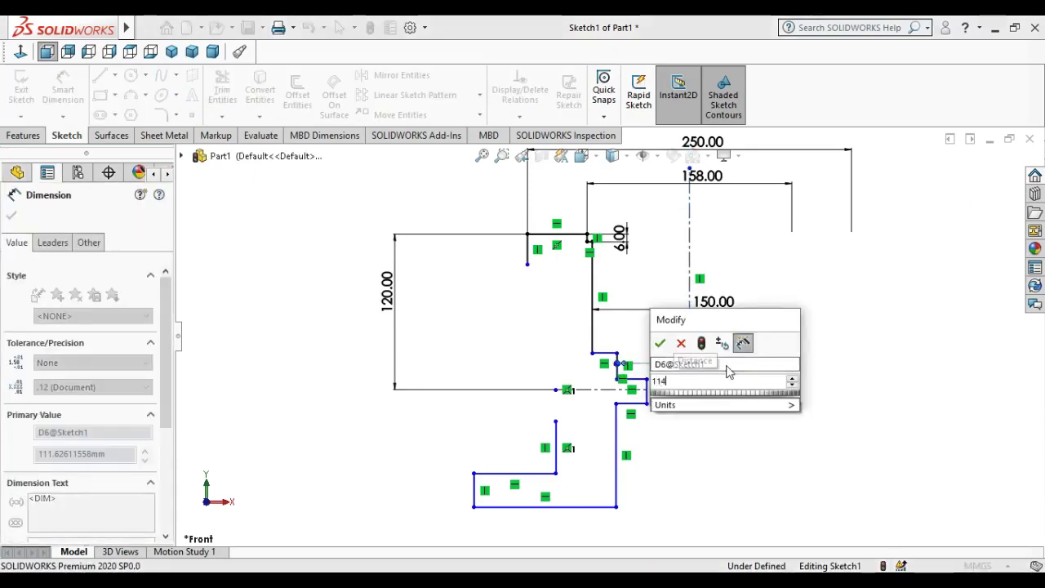
pyautogui.press('Return')
pyautogui.click(741, 413)
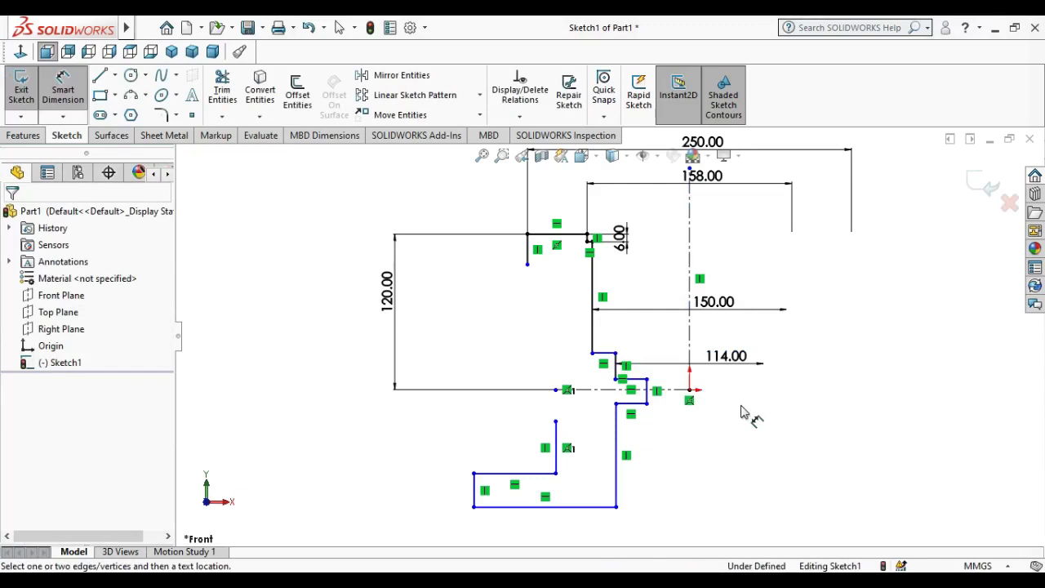
# Step: Dimension the small vertical line near the centre as 10 mm
pyautogui.click(618, 371)
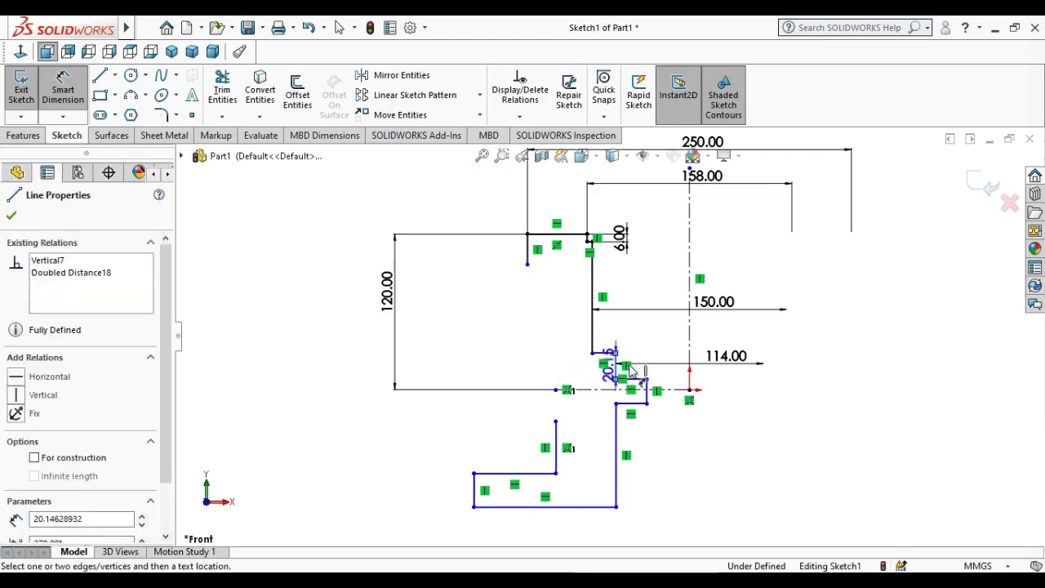
pyautogui.click(657, 343)
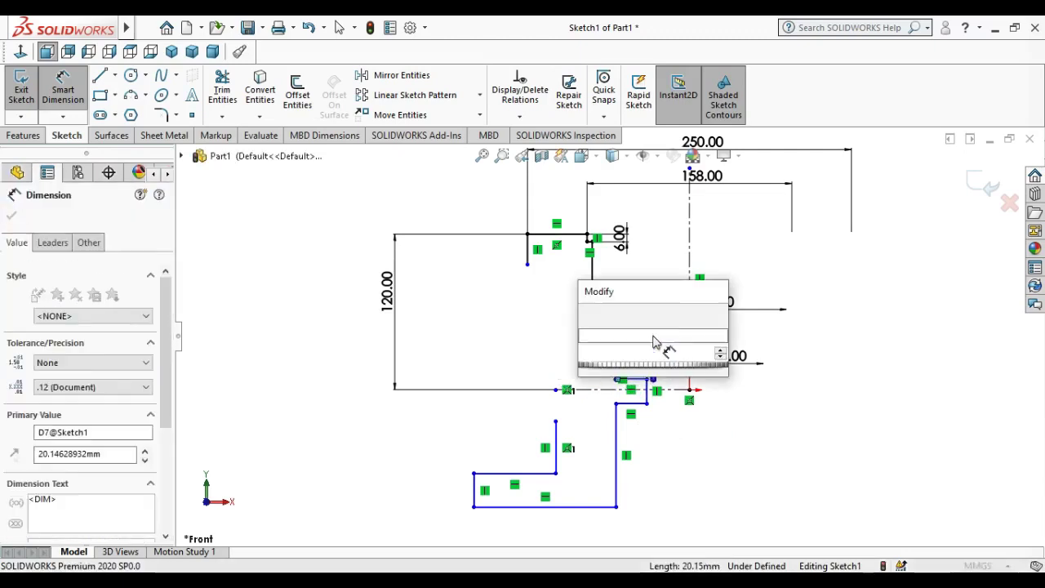
pyautogui.write('10')
pyautogui.press('Return')
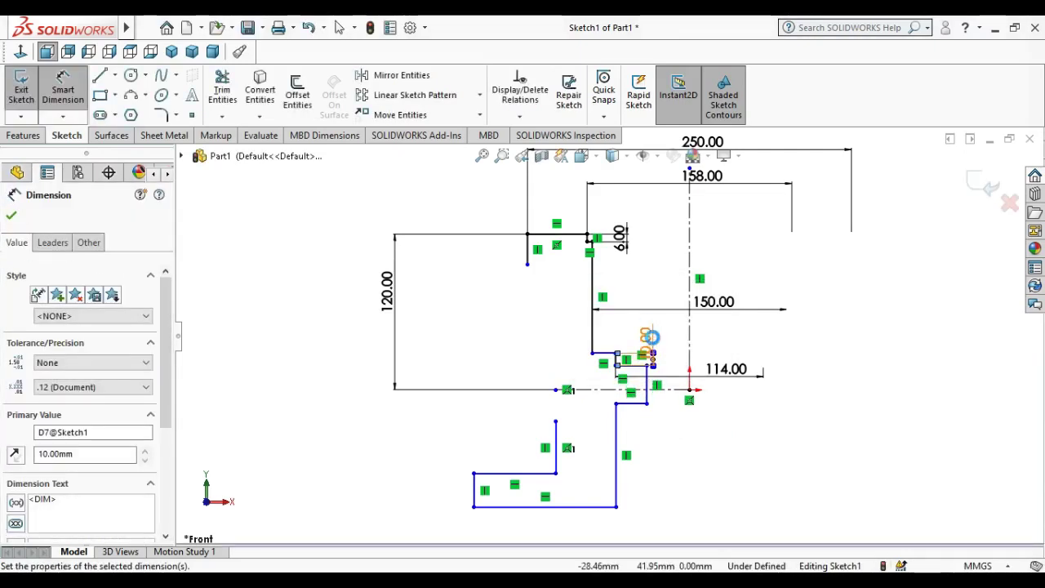
pyautogui.press('Escape')
pyautogui.scroll(4, 770, 364)
pyautogui.scroll(-2, 493, 522)
# Step: Check the flanged tee reference drawing in Photos, then return to the SOLIDWORKS sketch
pyautogui.hotkey('alt', 'Tab')
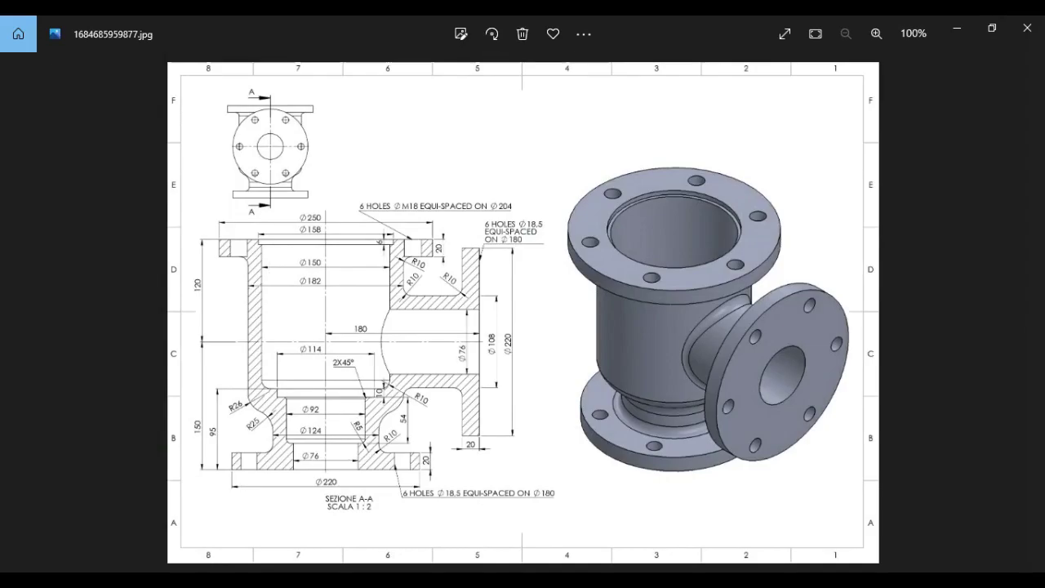
pyautogui.hotkey('alt', 'Tab')
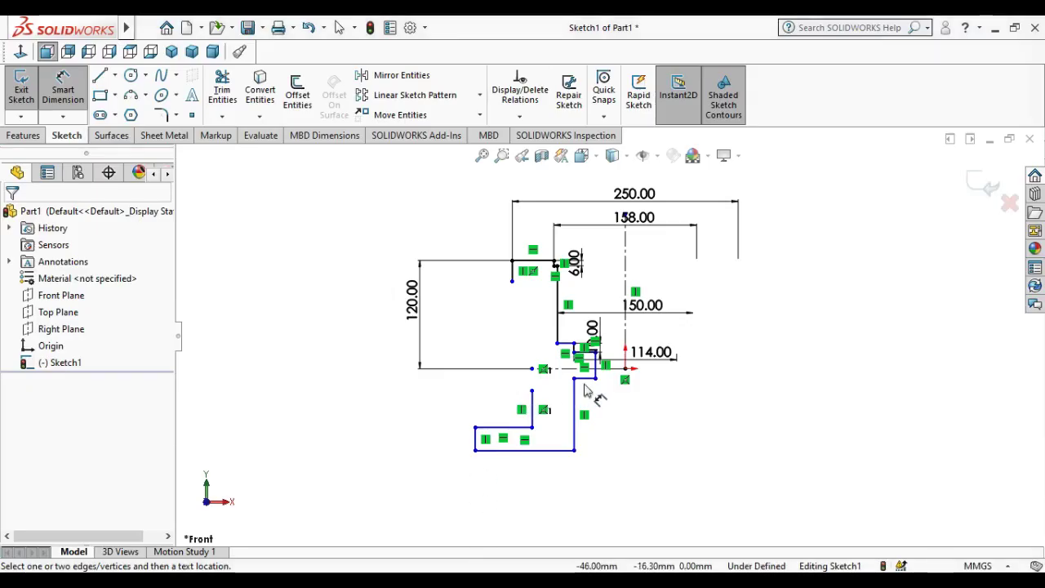
# Step: Add 92 and 124 mm diameters across the centreline for the inner and outer vertical lines
pyautogui.scroll(-3, 594, 369)
pyautogui.click(593, 367)
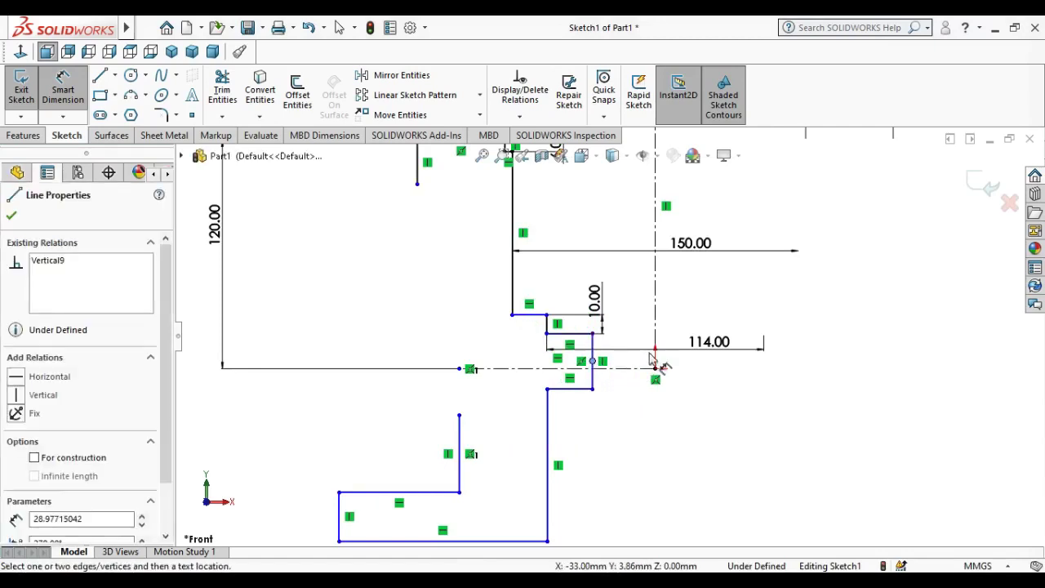
pyautogui.click(655, 359)
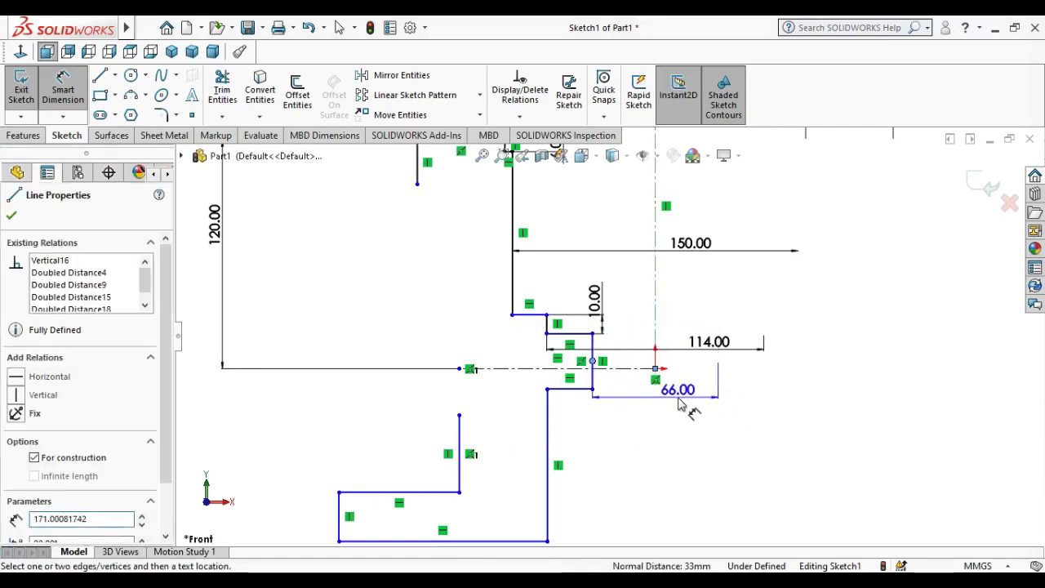
pyautogui.click(681, 398)
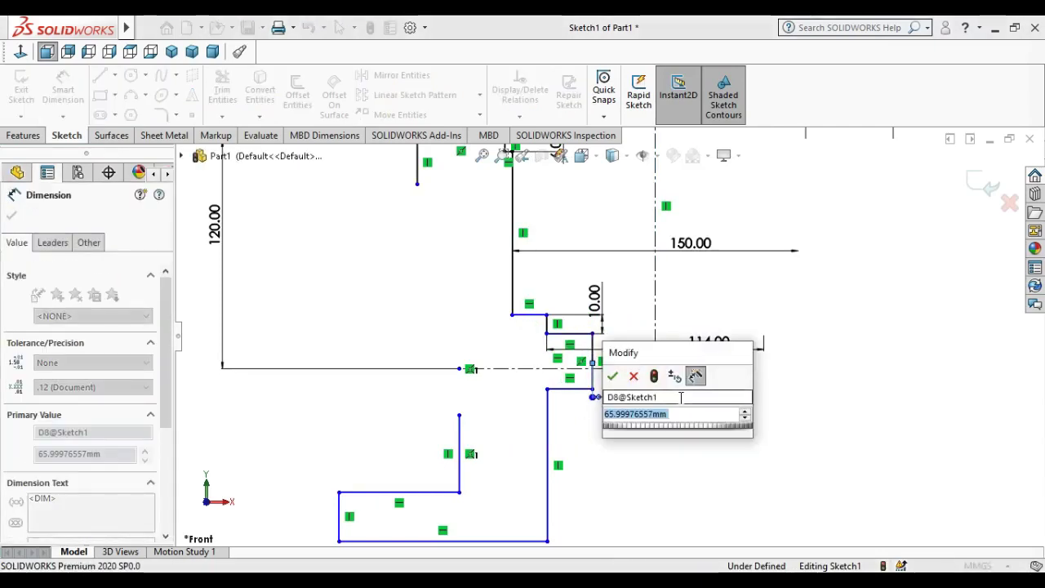
pyautogui.write('92')
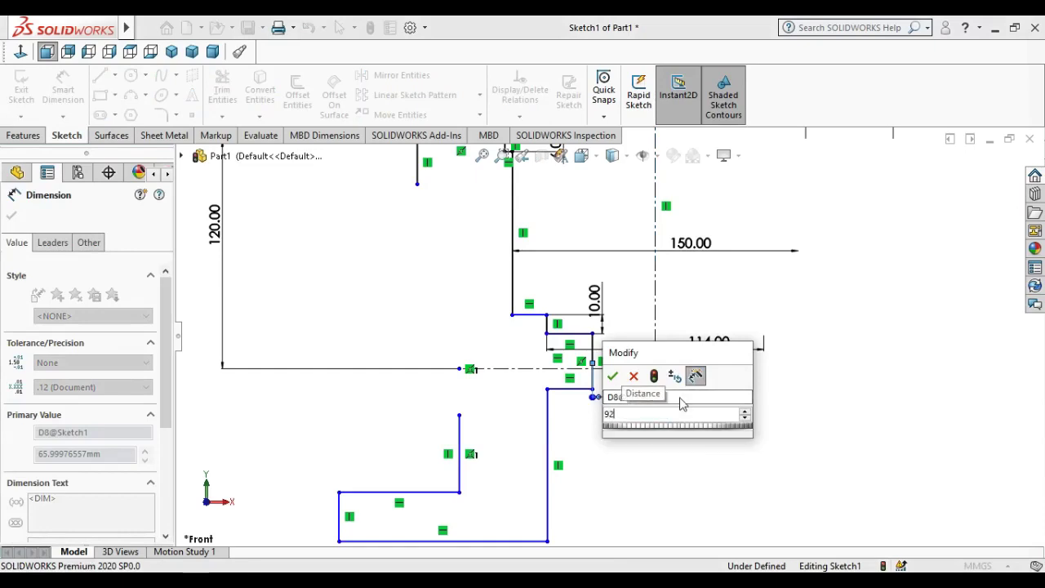
pyautogui.press('Return')
pyautogui.scroll(2, 718, 471)
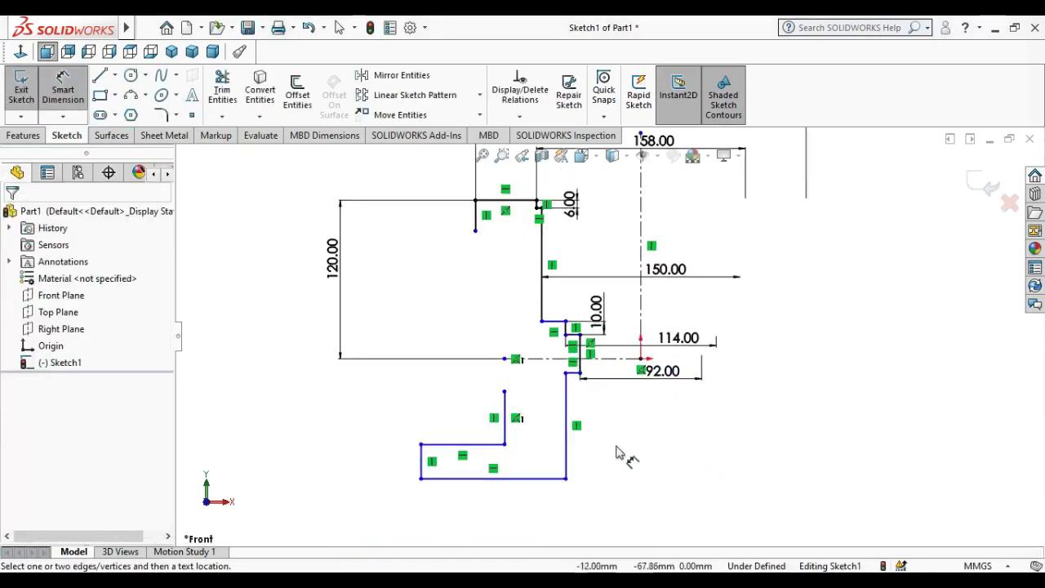
pyautogui.scroll(-1, 616, 447)
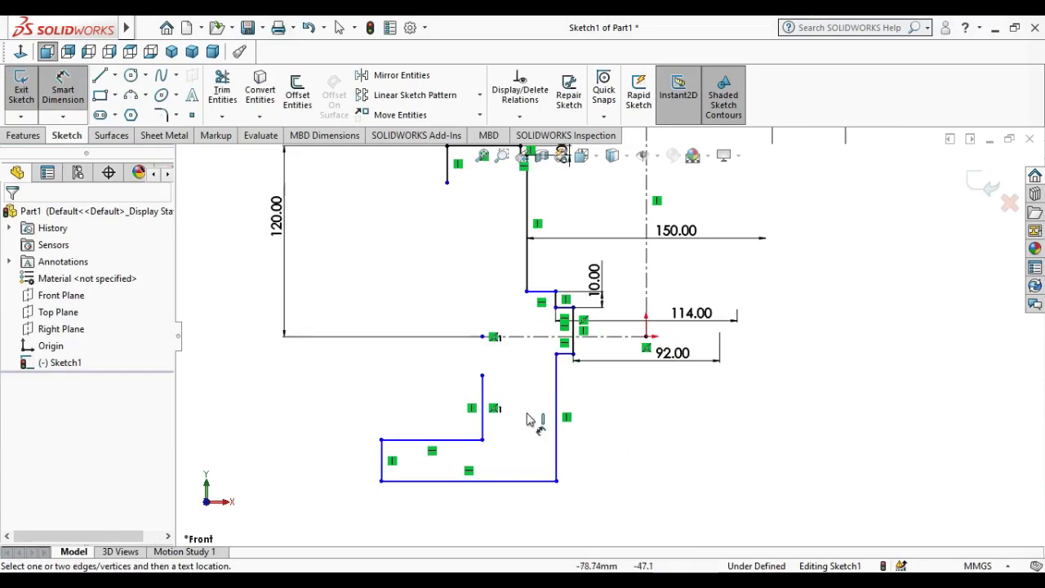
pyautogui.click(482, 408)
pyautogui.scroll(2, 648, 398)
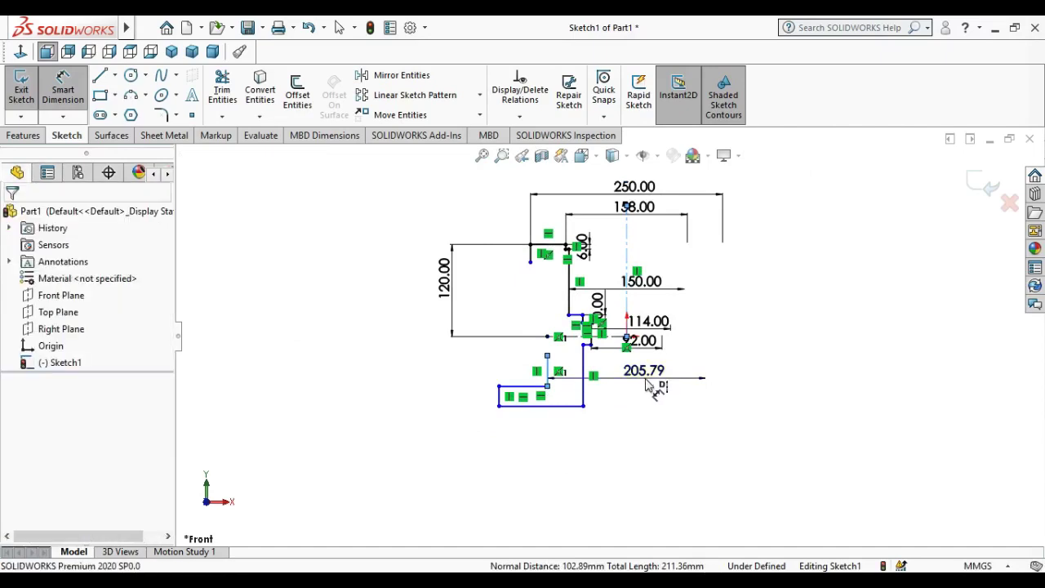
pyautogui.click(647, 385)
pyautogui.write('124')
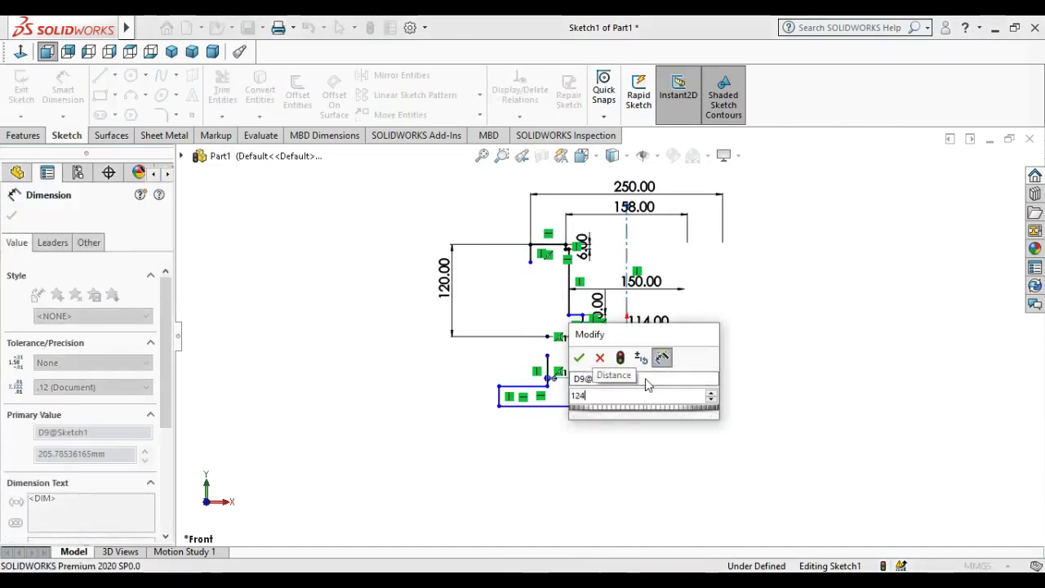
pyautogui.press('Return')
pyautogui.click(667, 417)
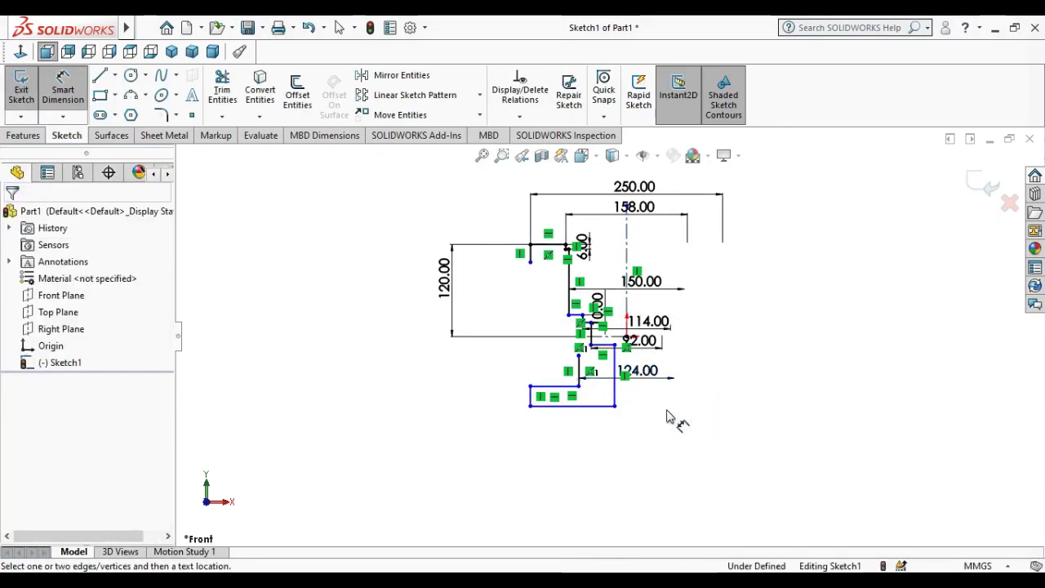
# Step: Dimension the lower vertical line as a 76 mm diameter
pyautogui.click(617, 390)
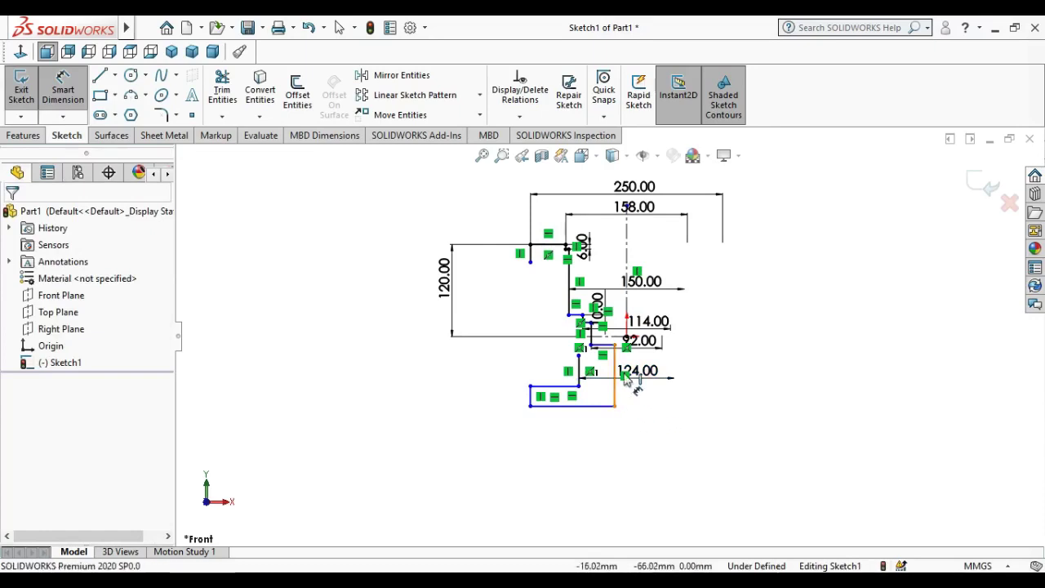
pyautogui.scroll(-5, 653, 396)
pyautogui.click(668, 385)
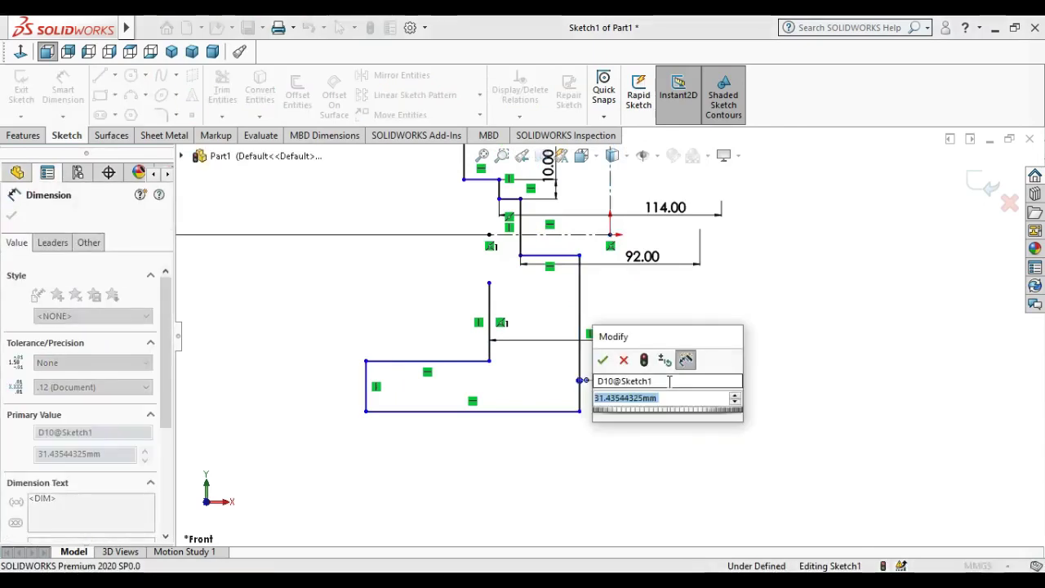
pyautogui.write('76')
pyautogui.press('Return')
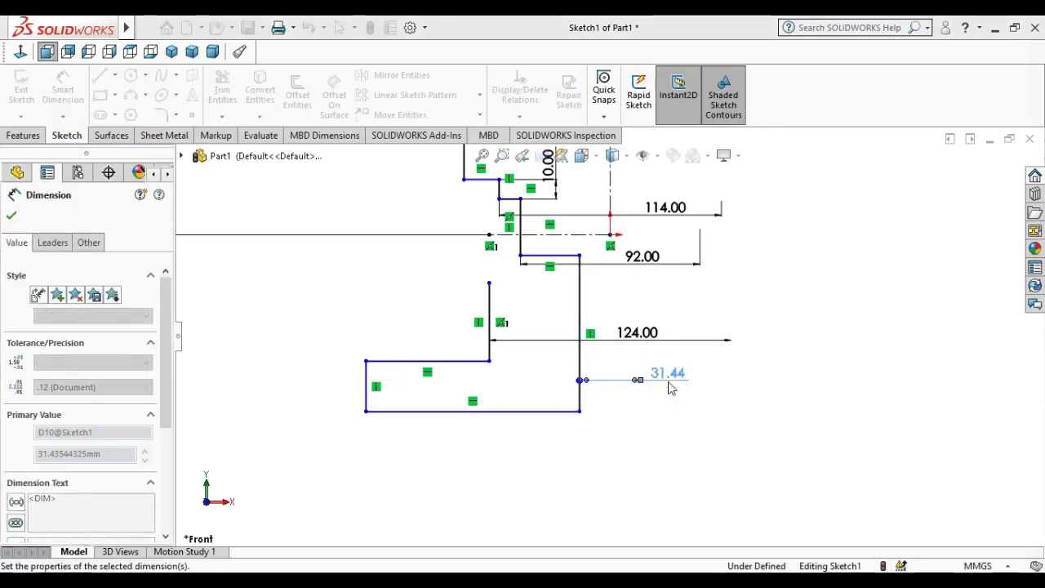
pyautogui.scroll(3, 636, 408)
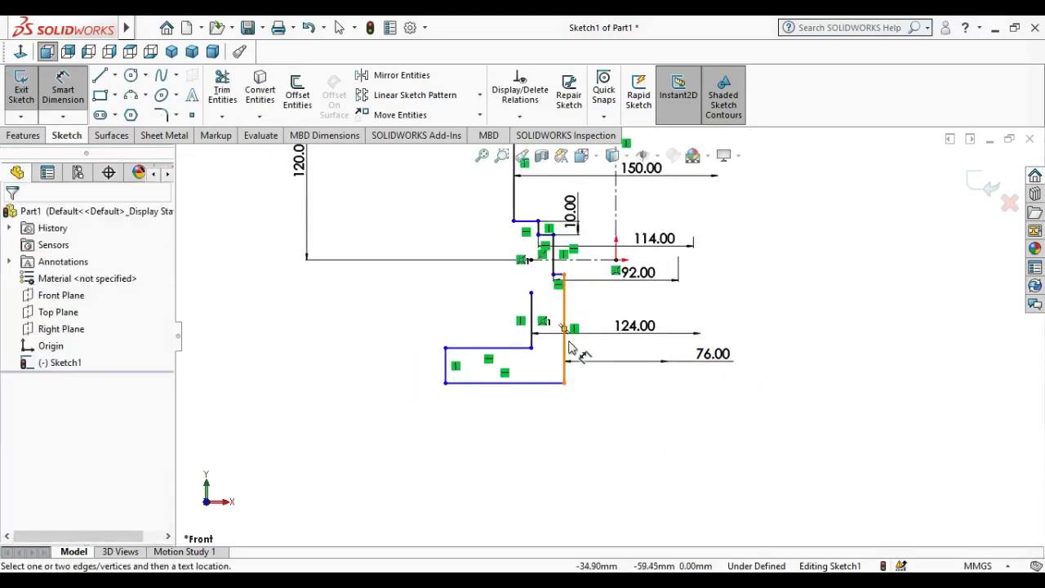
pyautogui.press('Escape')
# Step: Set a 150 mm height from the horizontal centreline to the bottom line
pyautogui.click(588, 260)
pyautogui.click(534, 383)
pyautogui.scroll(2, 432, 343)
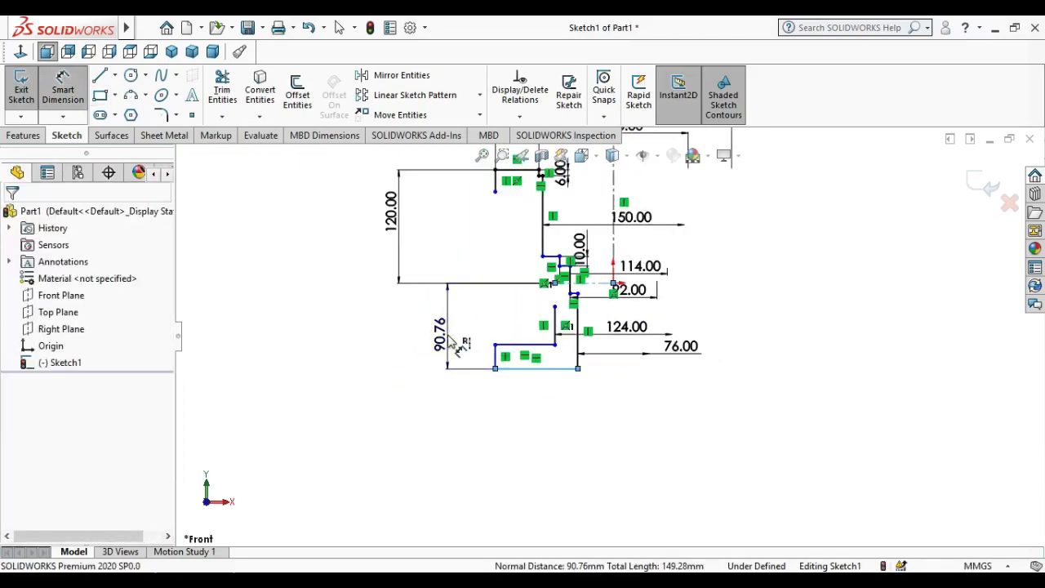
pyautogui.click(451, 342)
pyautogui.write('150')
pyautogui.press('Return')
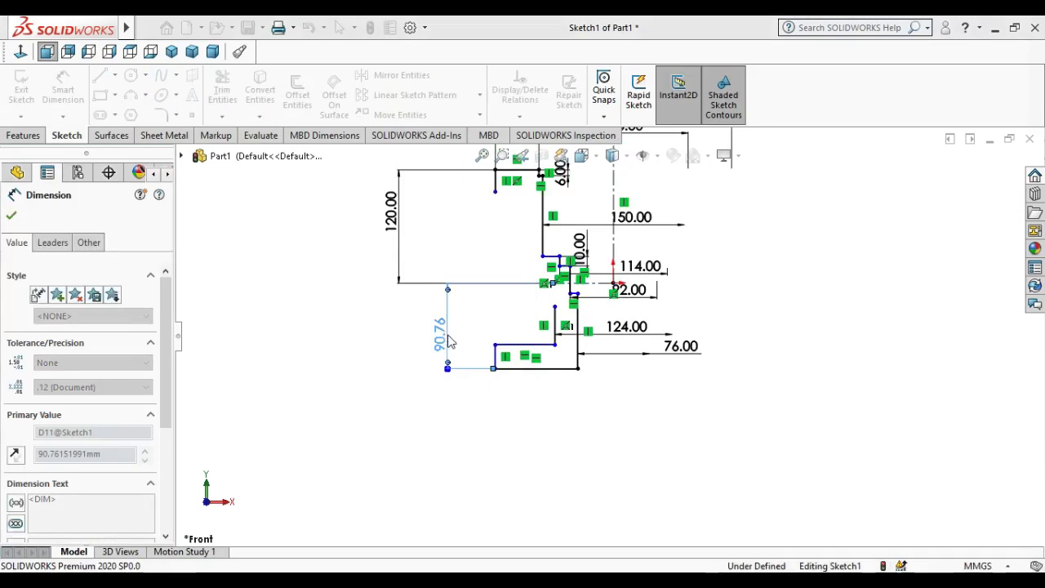
pyautogui.click(740, 426)
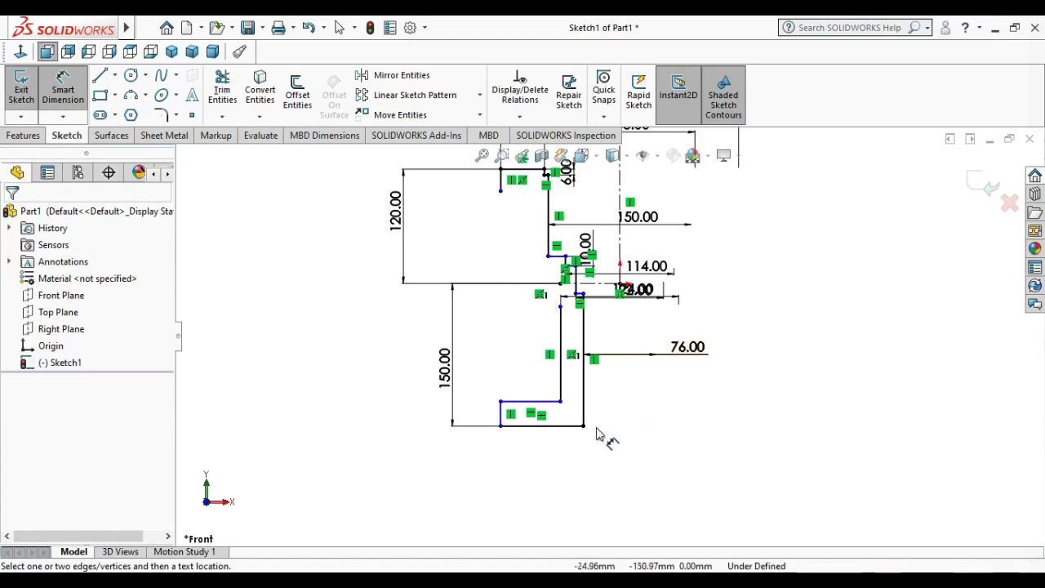
# Step: Dimension the short vertical flange edge as a 20 mm flange thickness
pyautogui.click(499, 413)
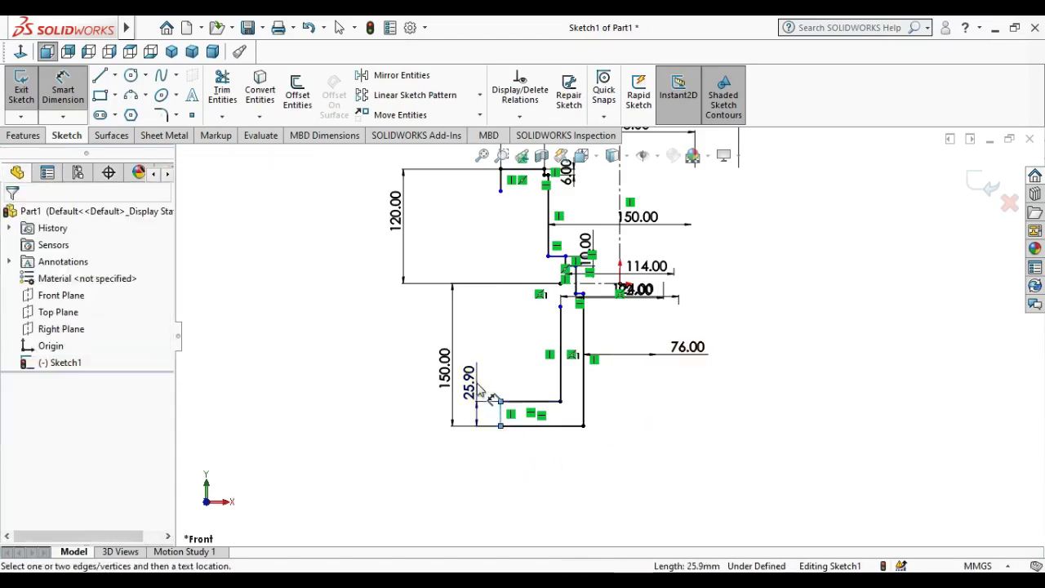
pyautogui.click(482, 394)
pyautogui.write('20')
pyautogui.press('Return')
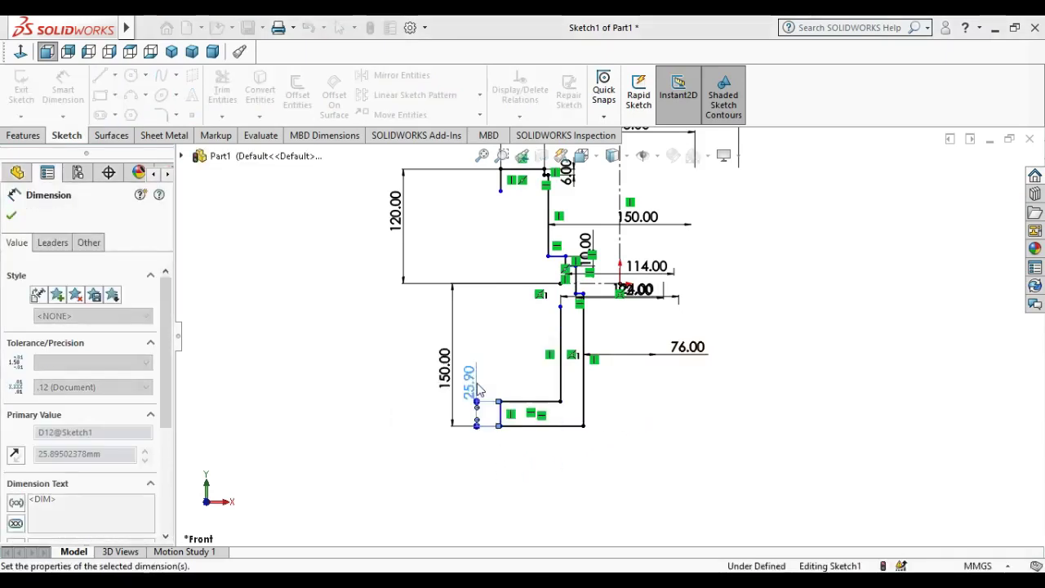
pyautogui.click(659, 460)
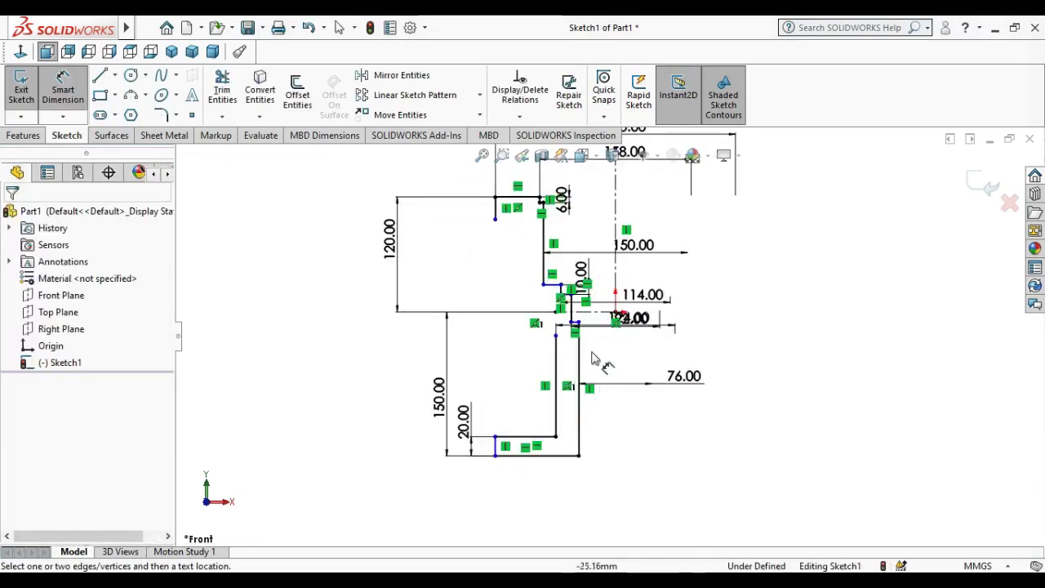
# Step: Add a 220 mm flange diameter from the centreline to the bottom flange corner
pyautogui.click(493, 457)
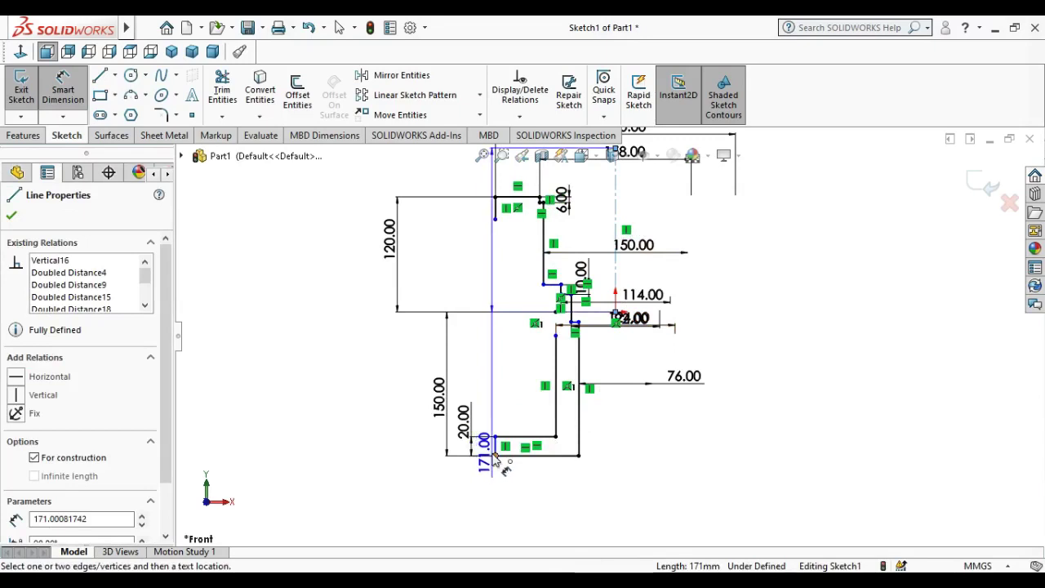
pyautogui.click(494, 455)
pyautogui.click(715, 516)
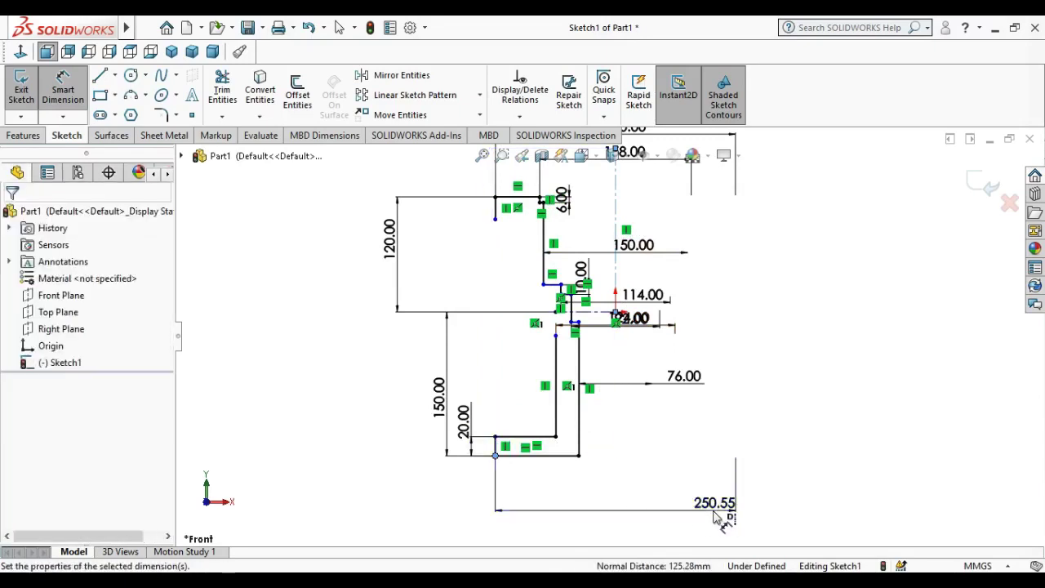
pyautogui.write('220')
pyautogui.press('Return')
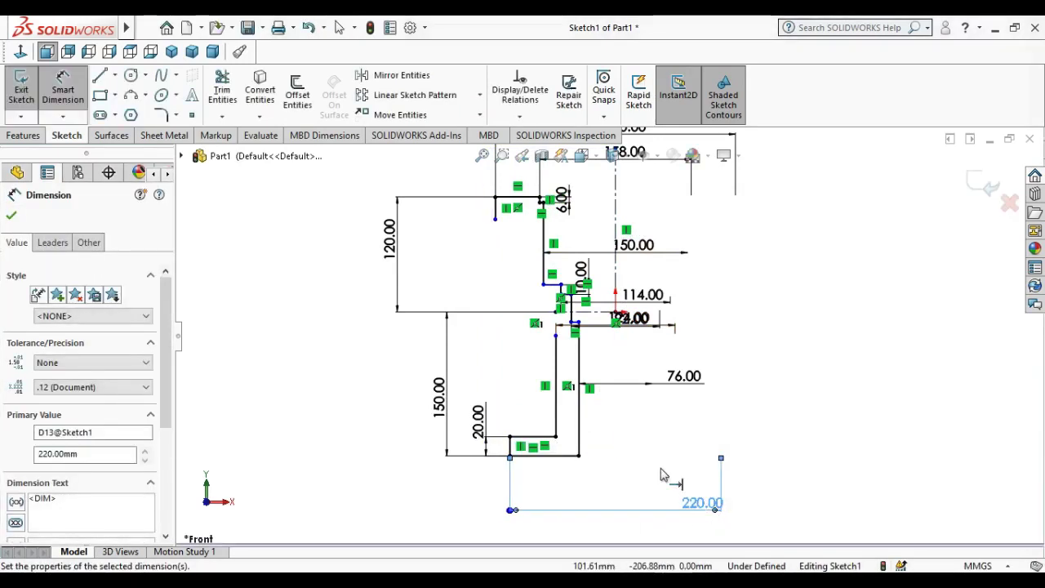
# Step: Add a 95 mm vertical dimension to the lower left of the profile
pyautogui.scroll(-2, 637, 306)
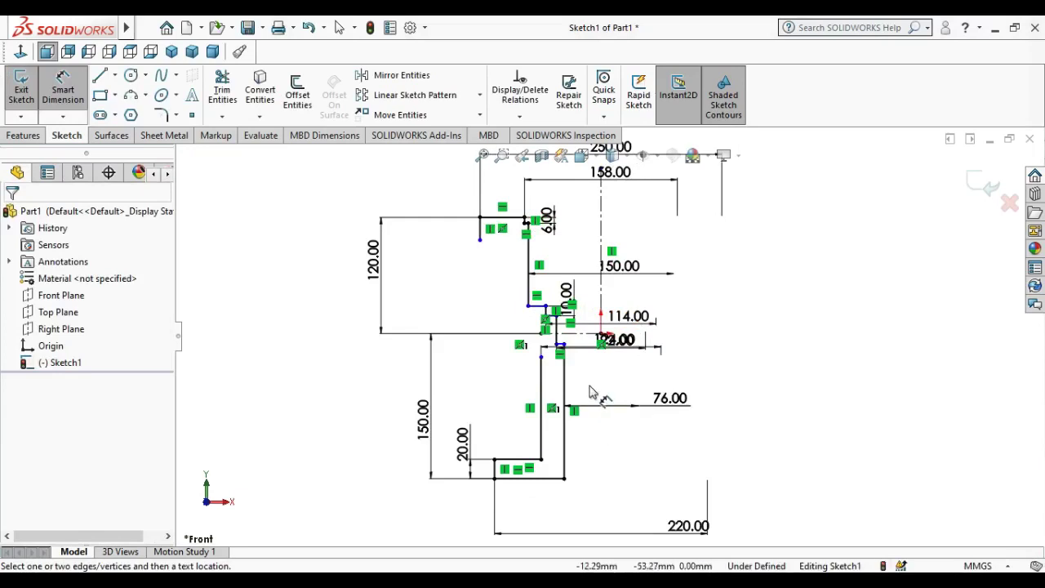
pyautogui.scroll(2, 591, 392)
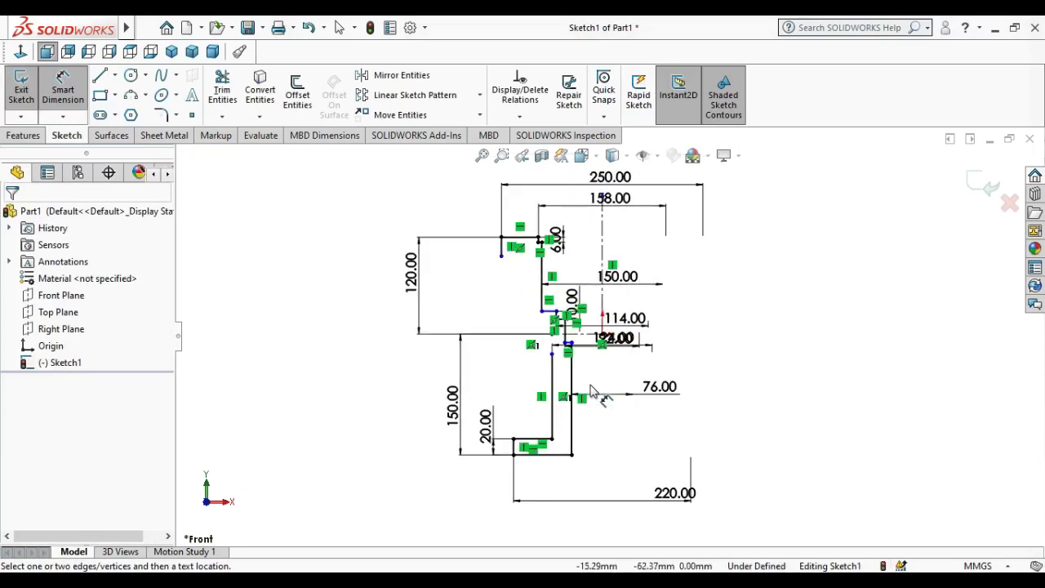
pyautogui.scroll(-4, 572, 335)
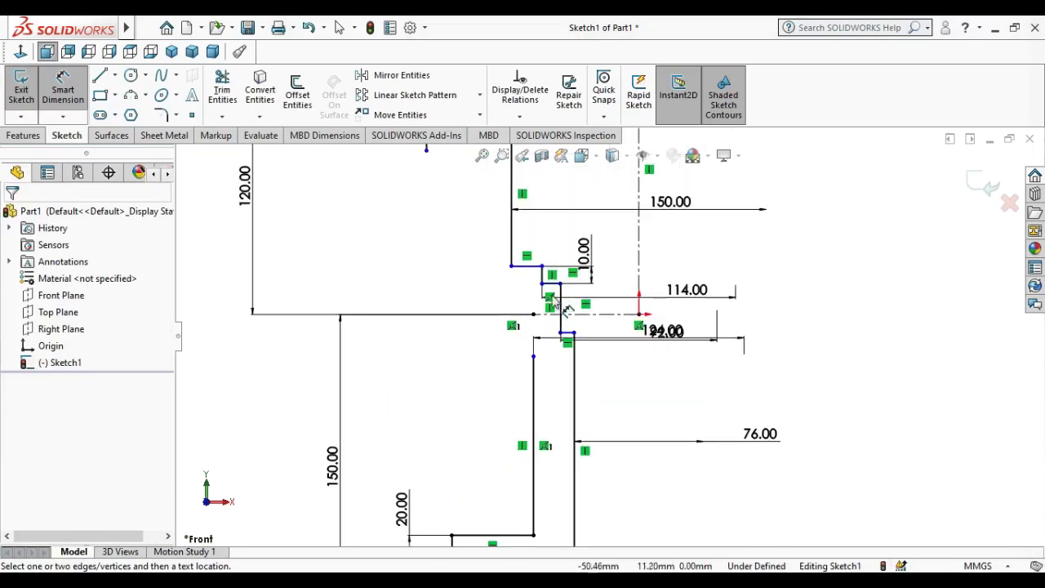
pyautogui.click(532, 266)
pyautogui.scroll(2, 604, 329)
pyautogui.scroll(2, 604, 329)
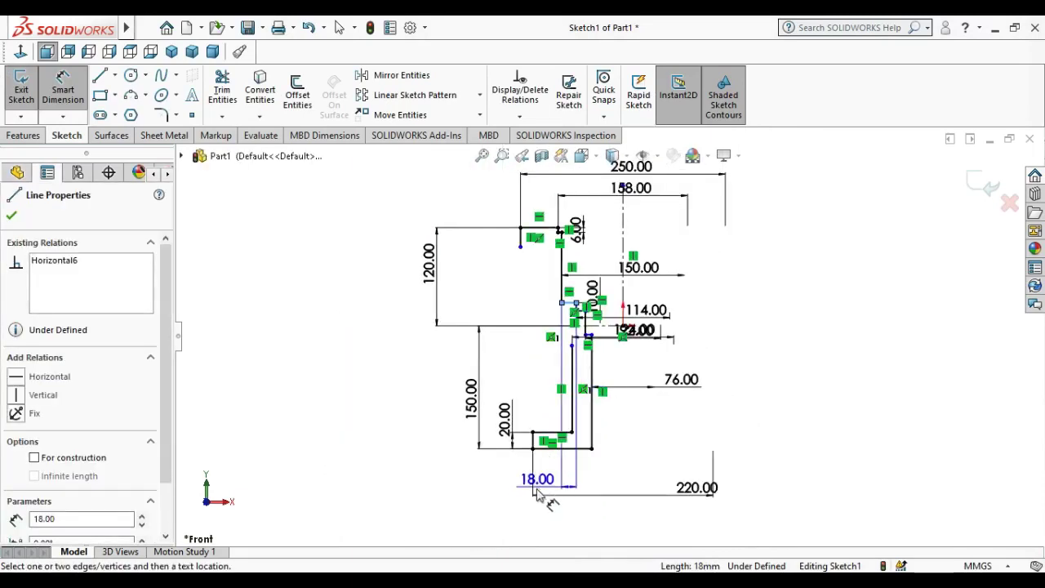
pyautogui.click(559, 454)
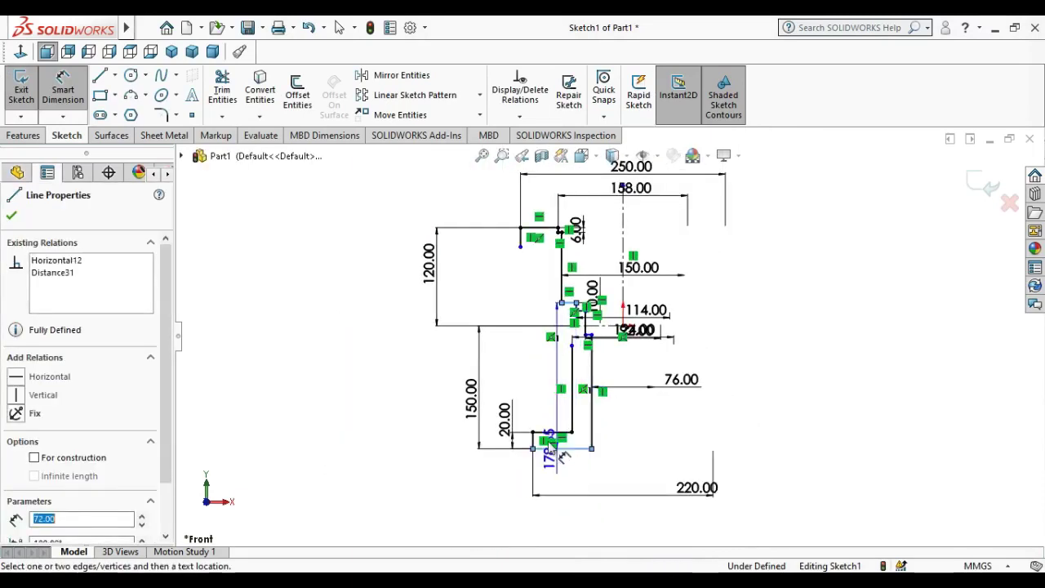
pyautogui.press('Escape')
pyautogui.click(503, 400)
pyautogui.write('95')
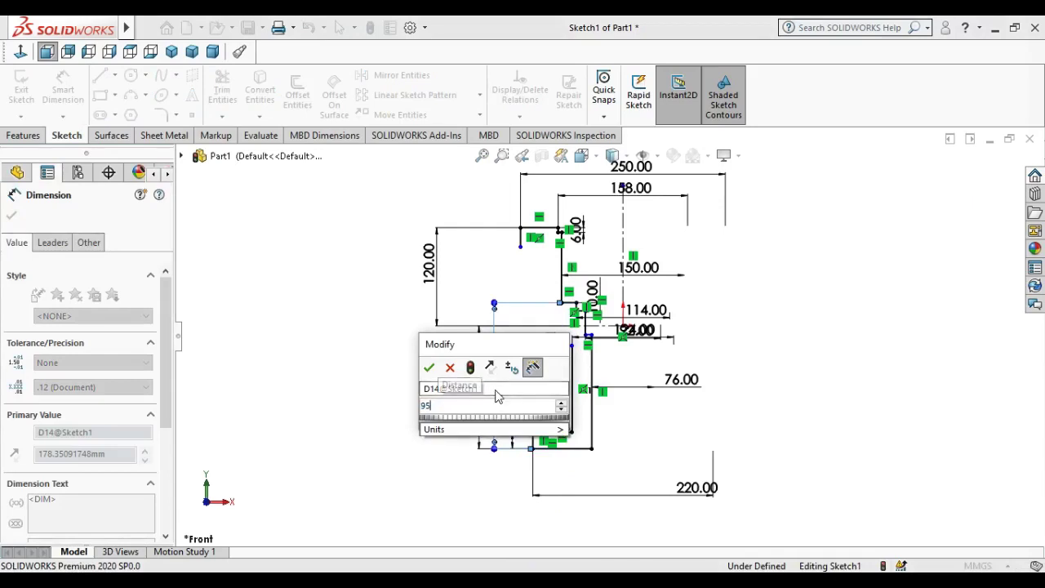
pyautogui.press('Return')
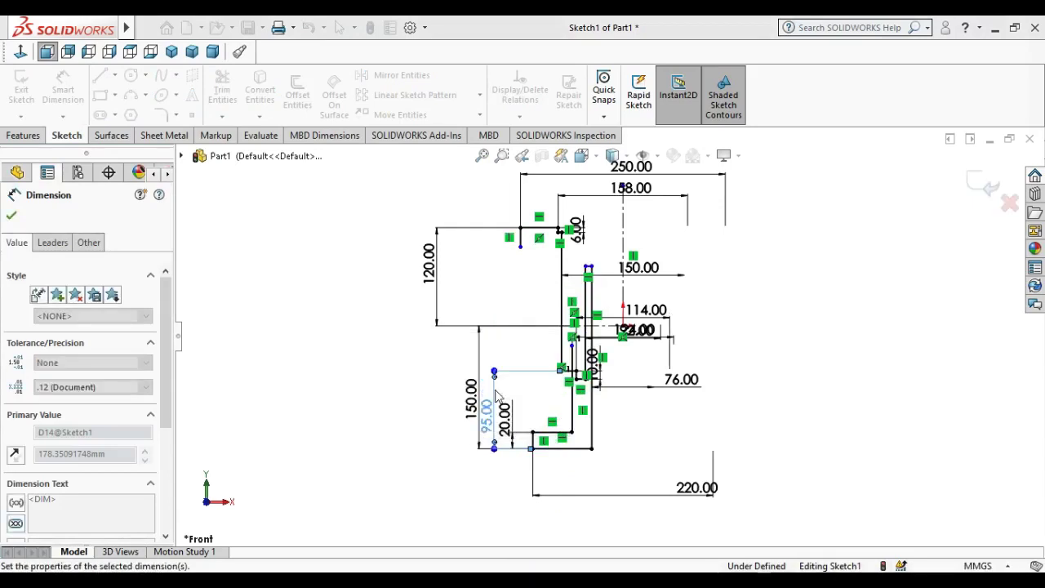
pyautogui.scroll(-1, 555, 390)
pyautogui.scroll(-3, 563, 387)
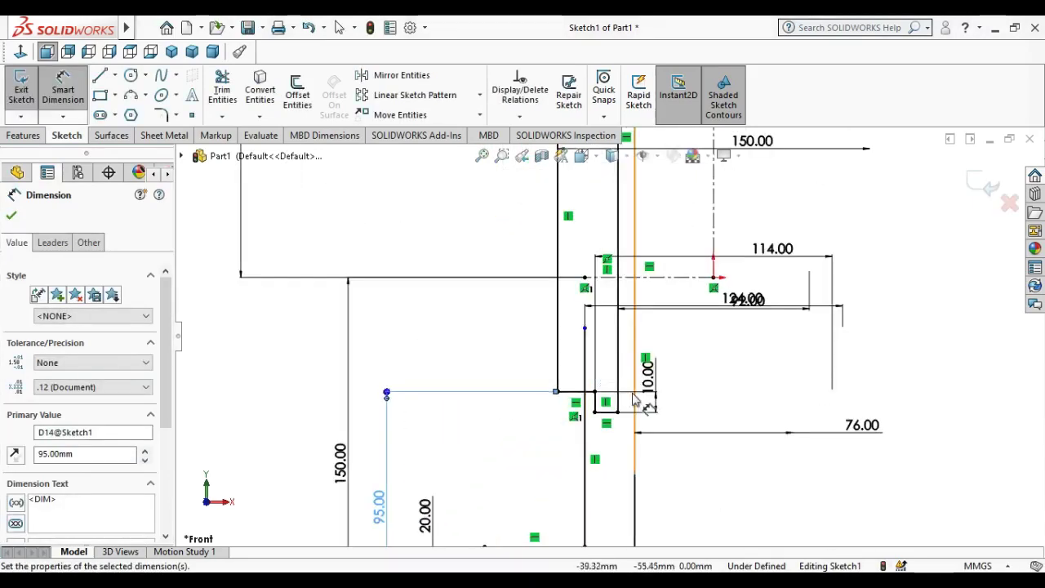
pyautogui.scroll(2, 735, 401)
pyautogui.rightClick(699, 431)
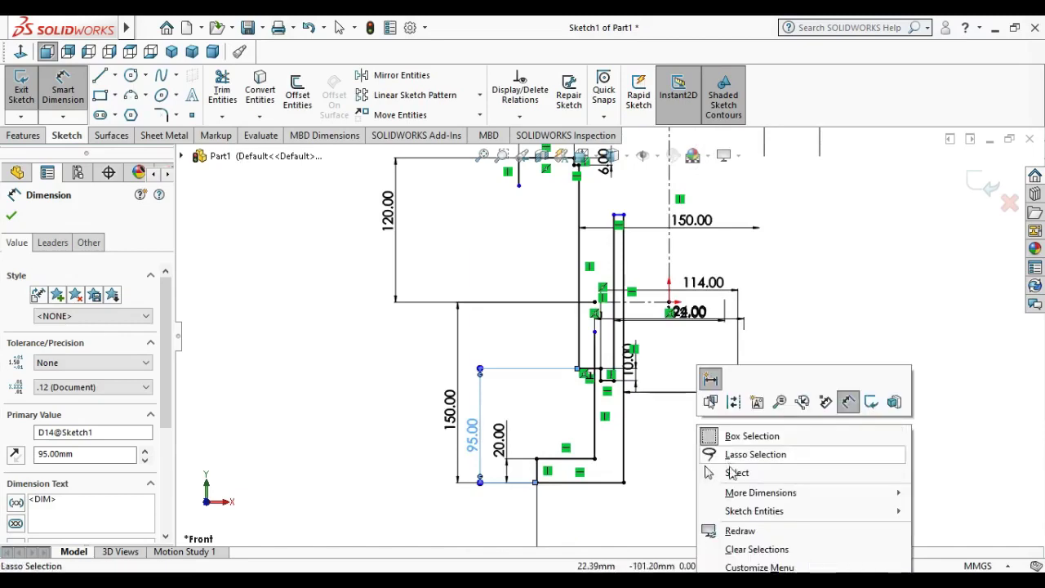
# Step: Drag the vertical line's top endpoint and corner point down to reshape the lower step
pyautogui.click(731, 471)
pyautogui.moveTo(622, 217); pyautogui.dragTo(625, 399)
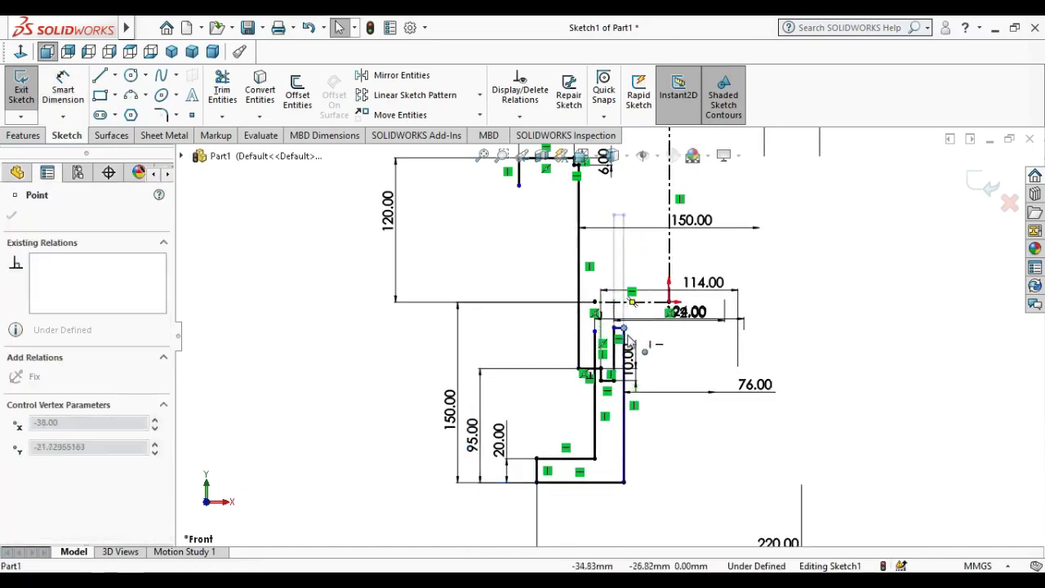
pyautogui.press('Escape')
pyautogui.scroll(-3, 608, 391)
pyautogui.scroll(-1, 568, 300)
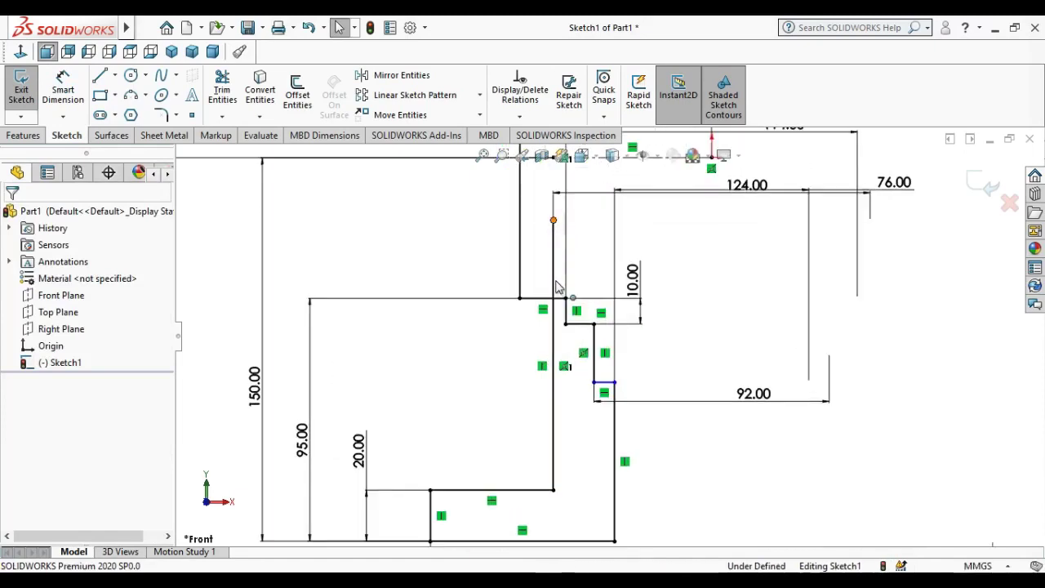
pyautogui.moveTo(552, 220); pyautogui.dragTo(554, 424)
pyautogui.scroll(-1, 553, 424)
pyautogui.press('Escape')
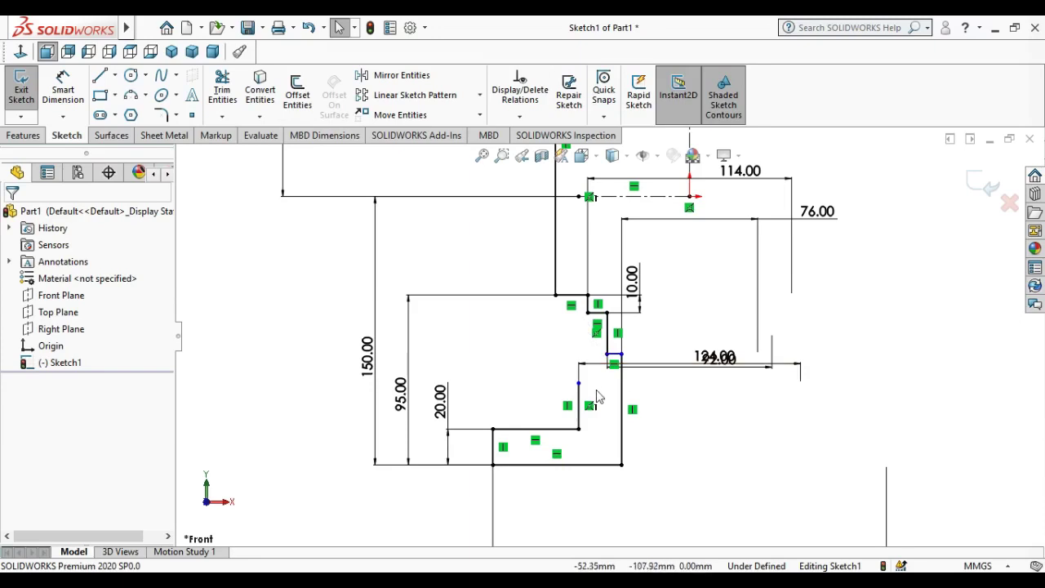
pyautogui.moveTo(621, 355); pyautogui.dragTo(636, 406)
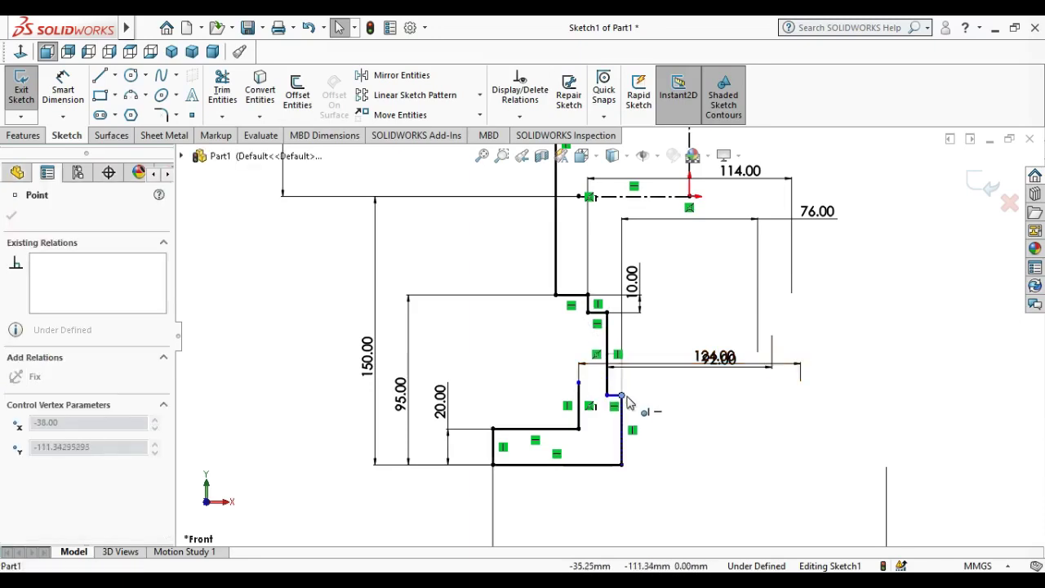
pyautogui.click(650, 420)
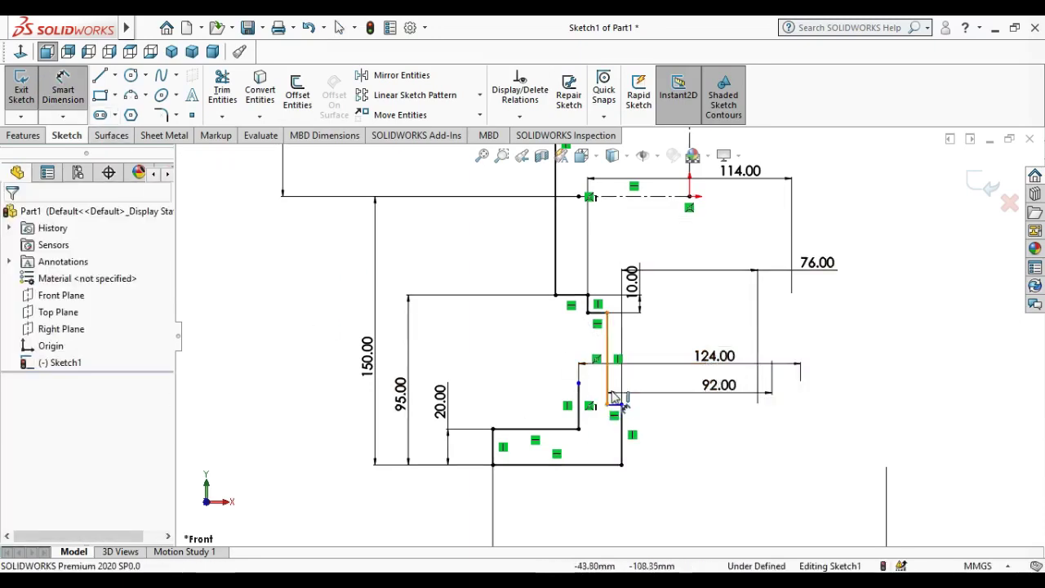
# Step: Dimension the new vertical edge of the step to 54 mm
pyautogui.click(608, 366)
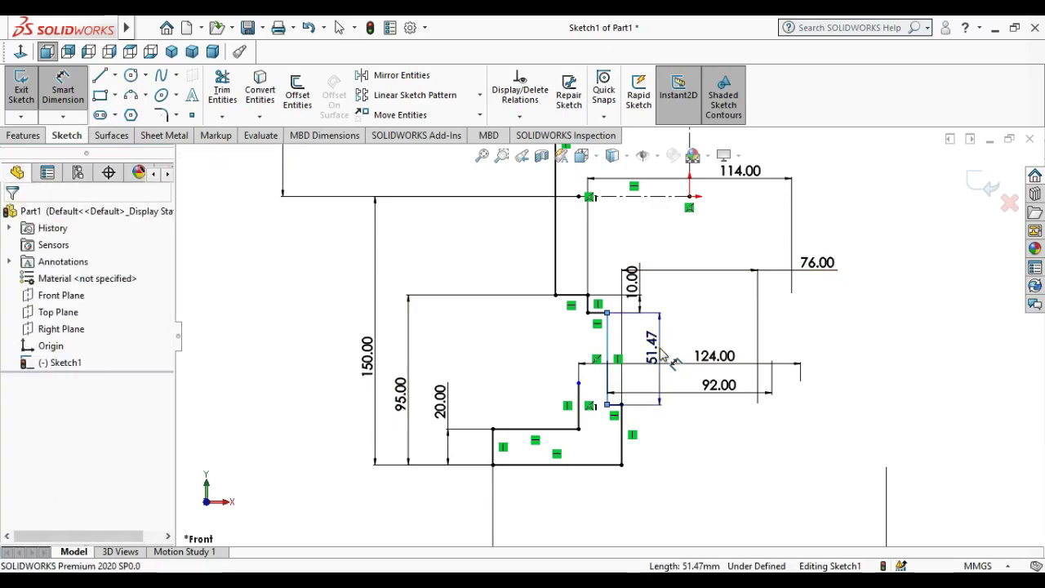
pyautogui.click(662, 353)
pyautogui.click(662, 353)
pyautogui.write('54')
pyautogui.press('Return')
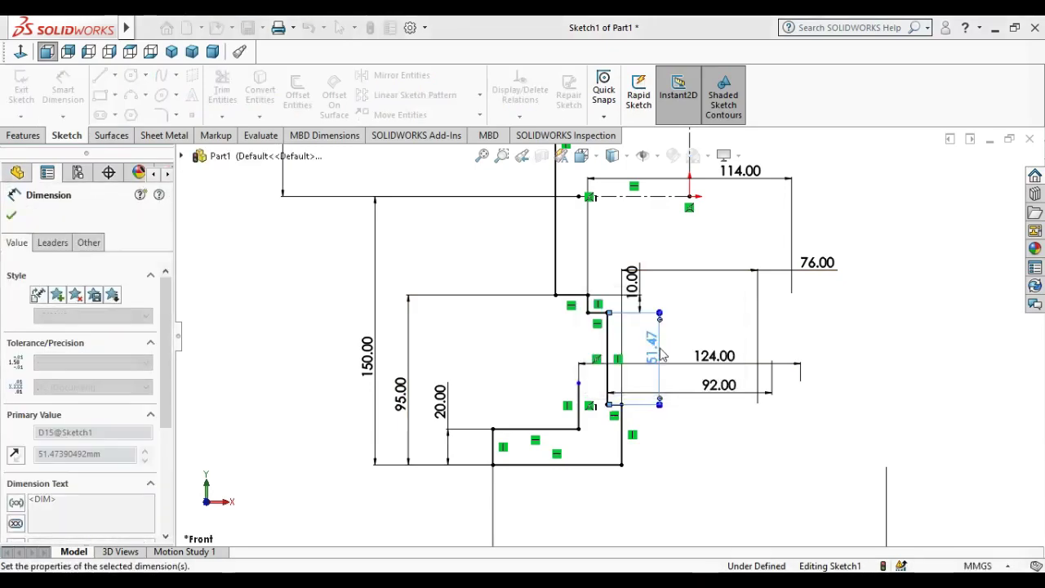
pyautogui.click(734, 477)
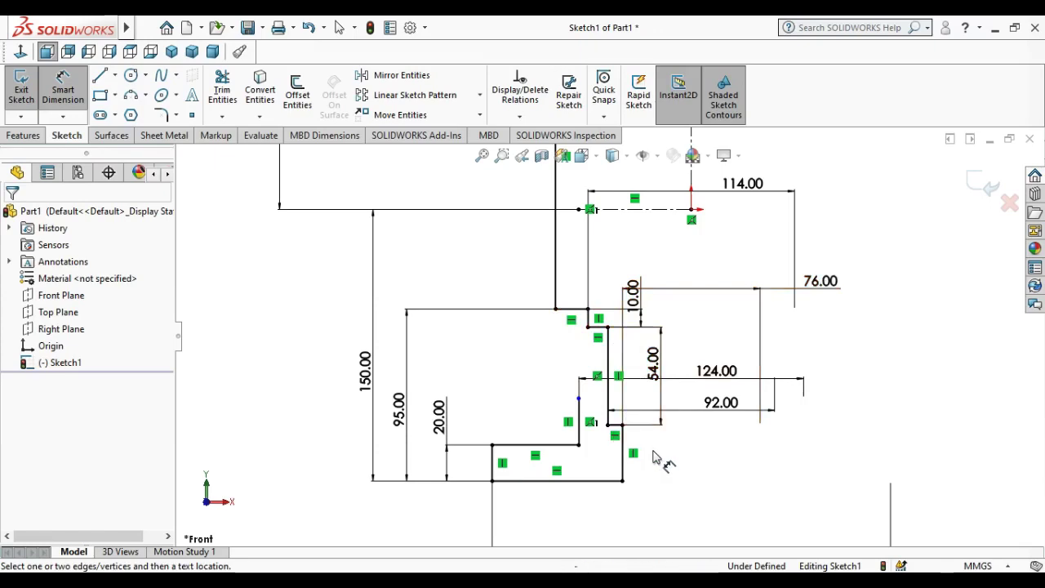
pyautogui.scroll(3, 660, 460)
pyautogui.scroll(3, 624, 372)
pyautogui.scroll(-2, 582, 290)
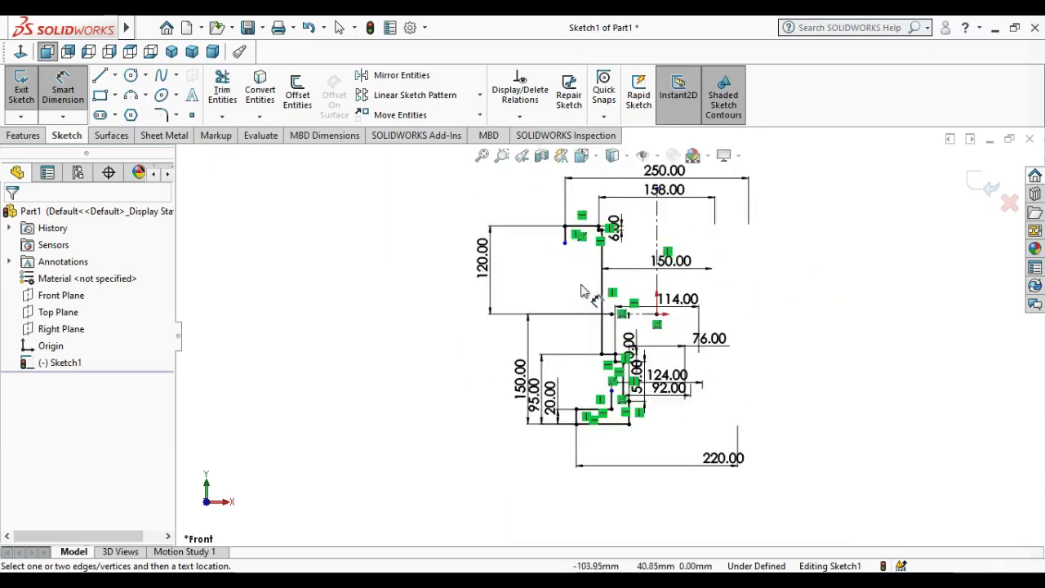
# Step: Extend the upper-left line down toward the lower step
pyautogui.click(565, 245)
pyautogui.rightClick(939, 278)
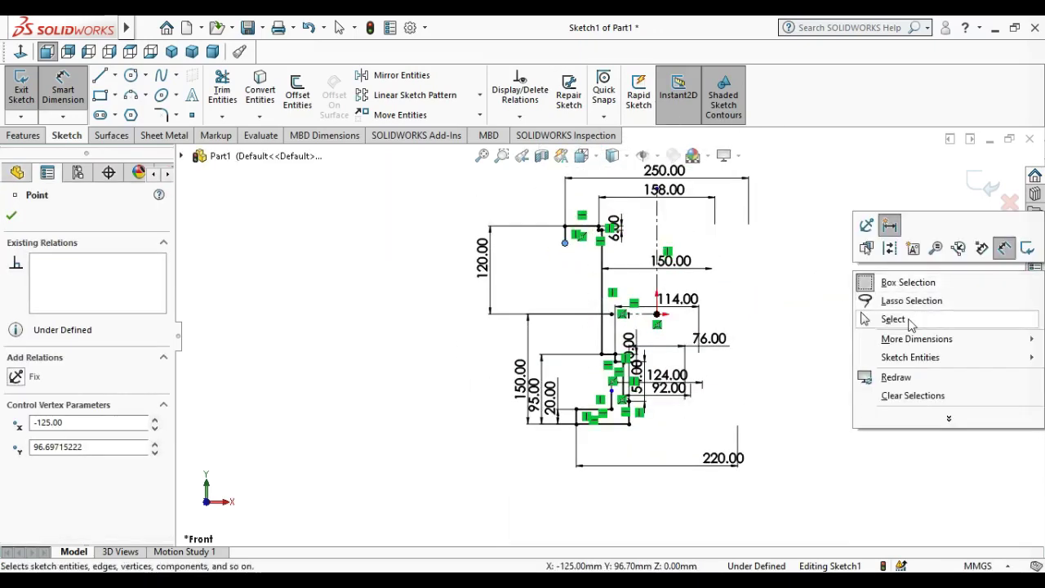
pyautogui.click(890, 319)
pyautogui.scroll(-2, 569, 259)
pyautogui.moveTo(559, 257); pyautogui.dragTo(564, 481)
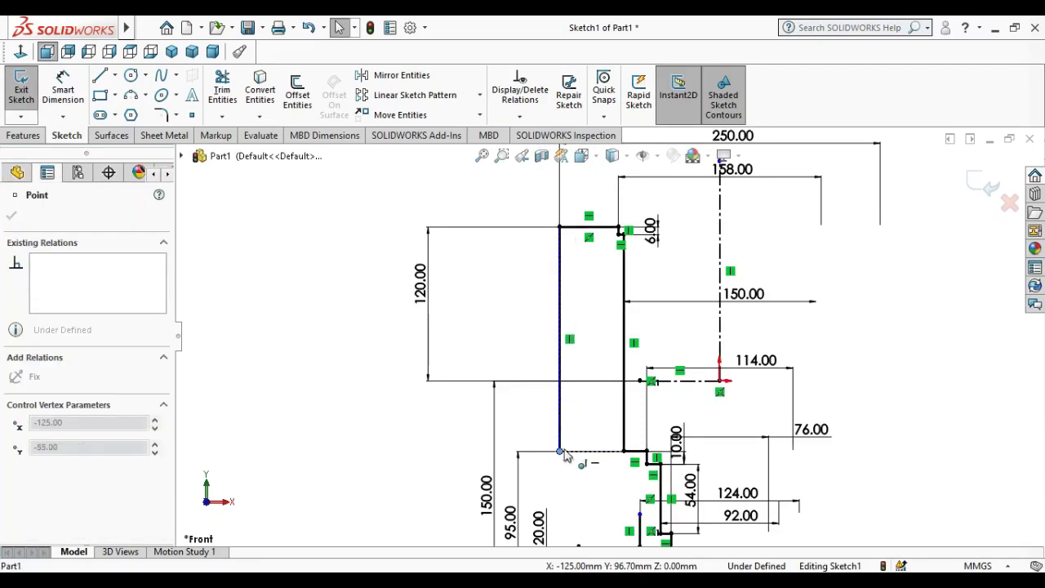
pyautogui.click(602, 499)
pyautogui.scroll(1, 608, 455)
pyautogui.scroll(-2, 608, 454)
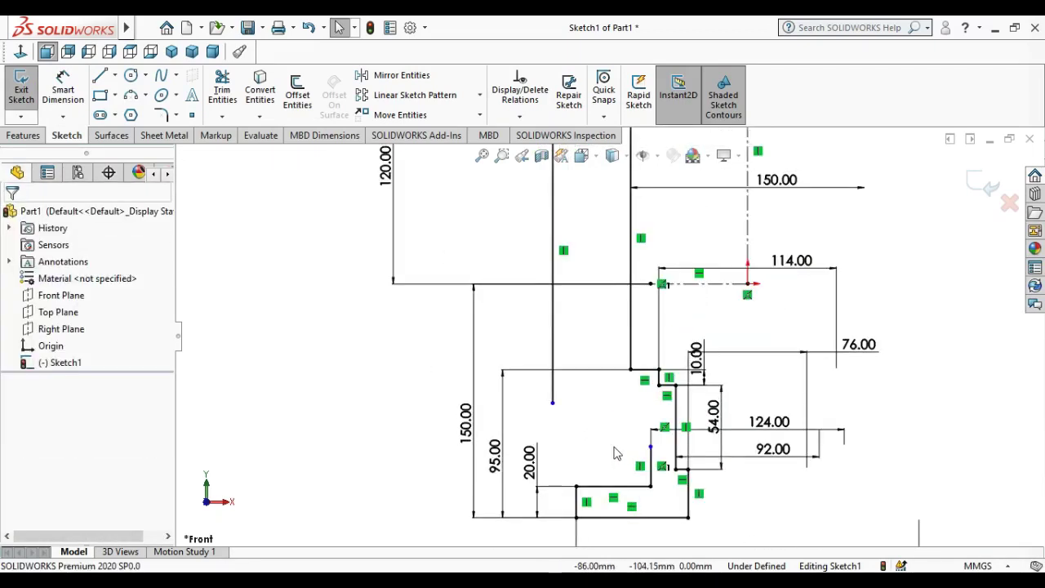
# Step: Draw two connected 3-point arcs from the left line's end to the step, closing the profile
pyautogui.click(131, 95)
pyautogui.click(553, 402)
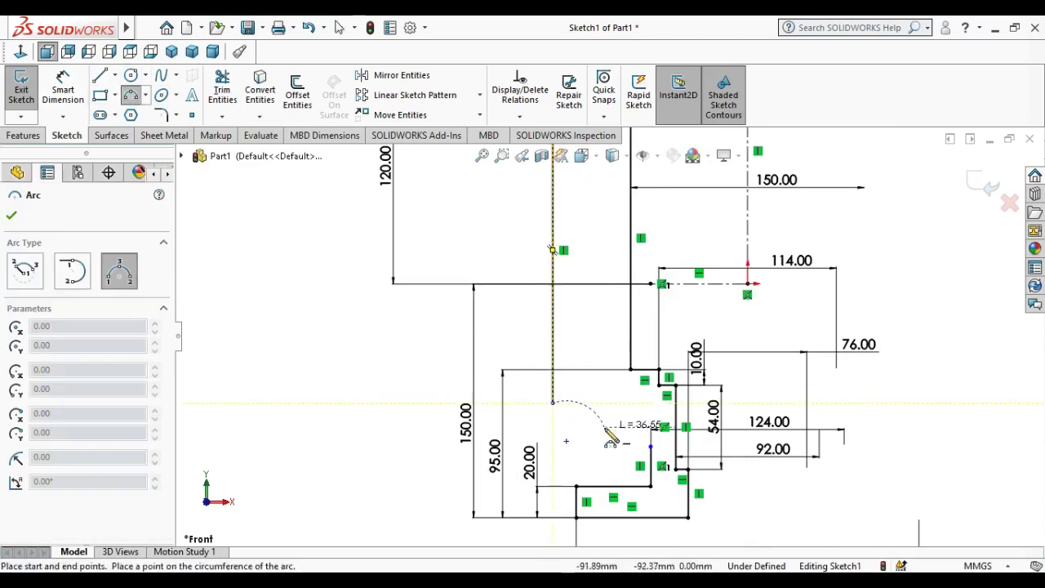
pyautogui.click(603, 427)
pyautogui.click(582, 434)
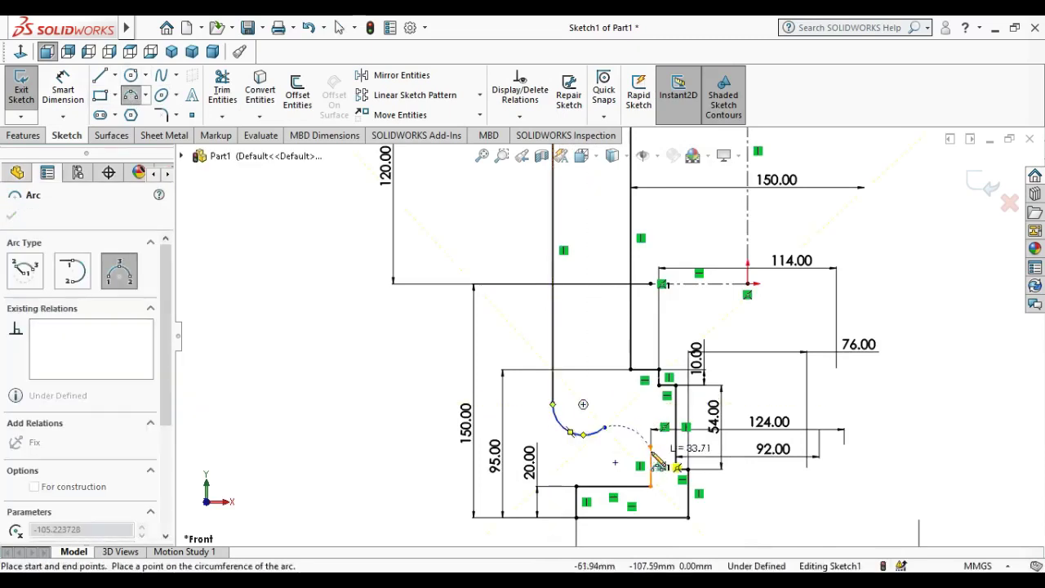
pyautogui.click(633, 427)
pyautogui.rightClick(645, 434)
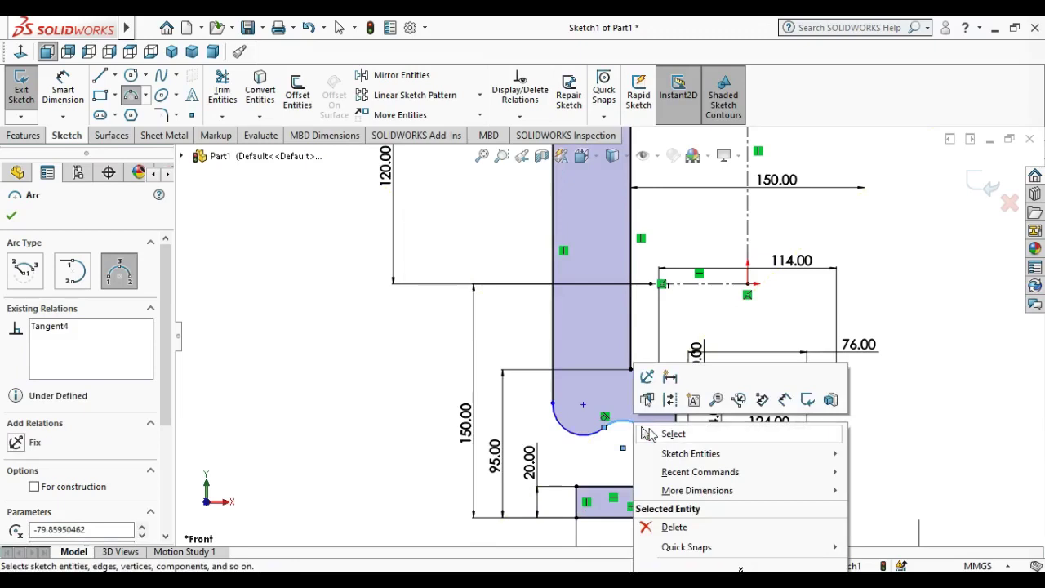
pyautogui.click(672, 434)
pyautogui.scroll(2, 582, 412)
# Step: Dimension the right arc to R25 and the left arc to R26
pyautogui.click(63, 90)
pyautogui.click(617, 386)
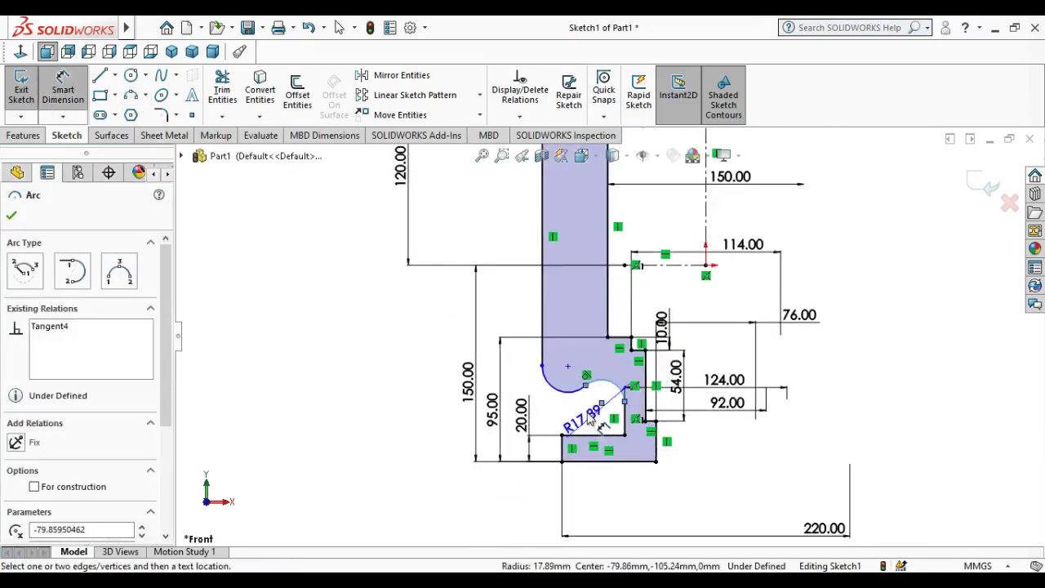
pyautogui.click(588, 416)
pyautogui.write('25')
pyautogui.press('Return')
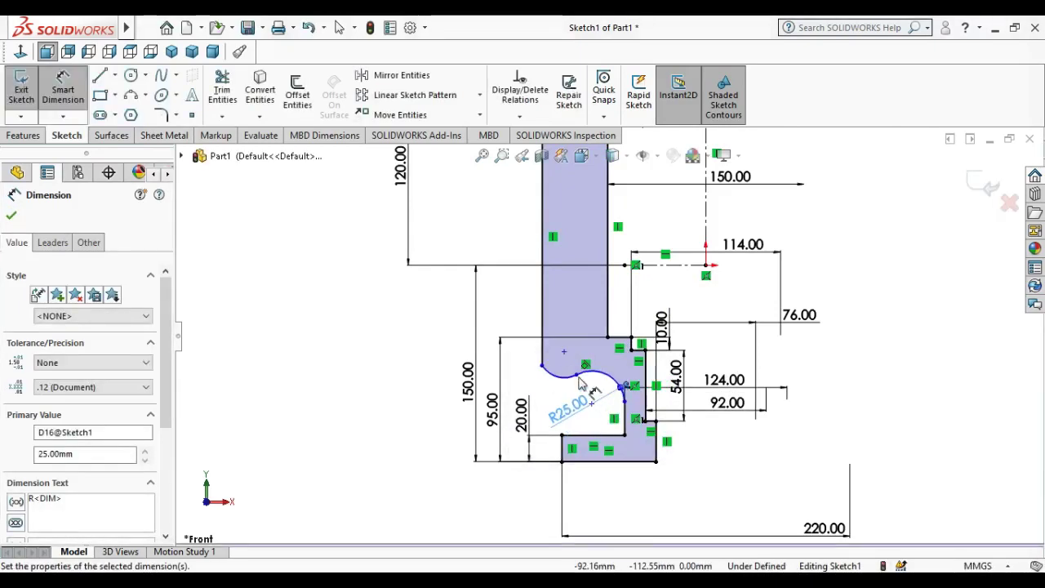
pyautogui.click(554, 375)
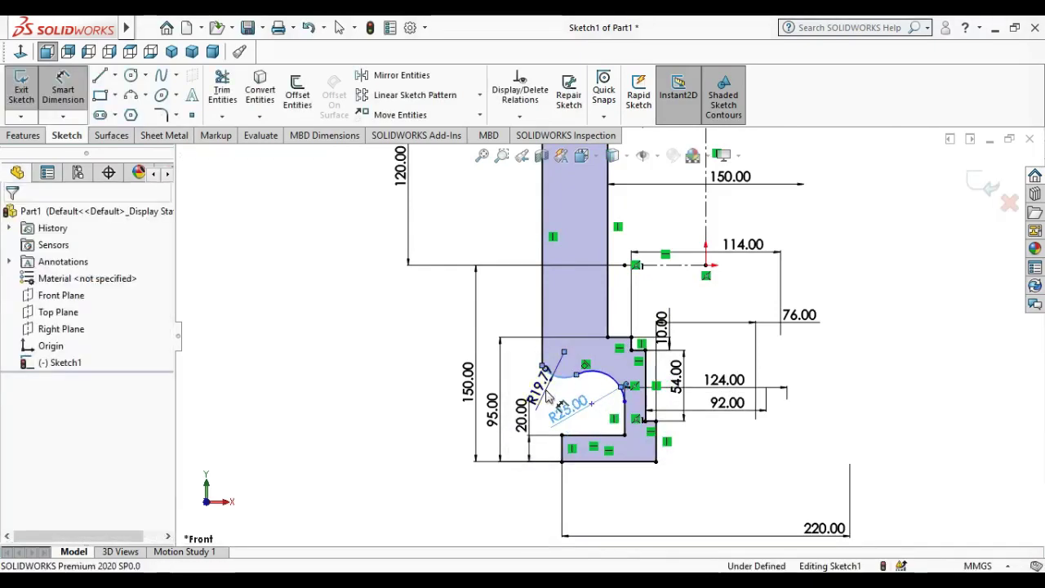
pyautogui.click(547, 398)
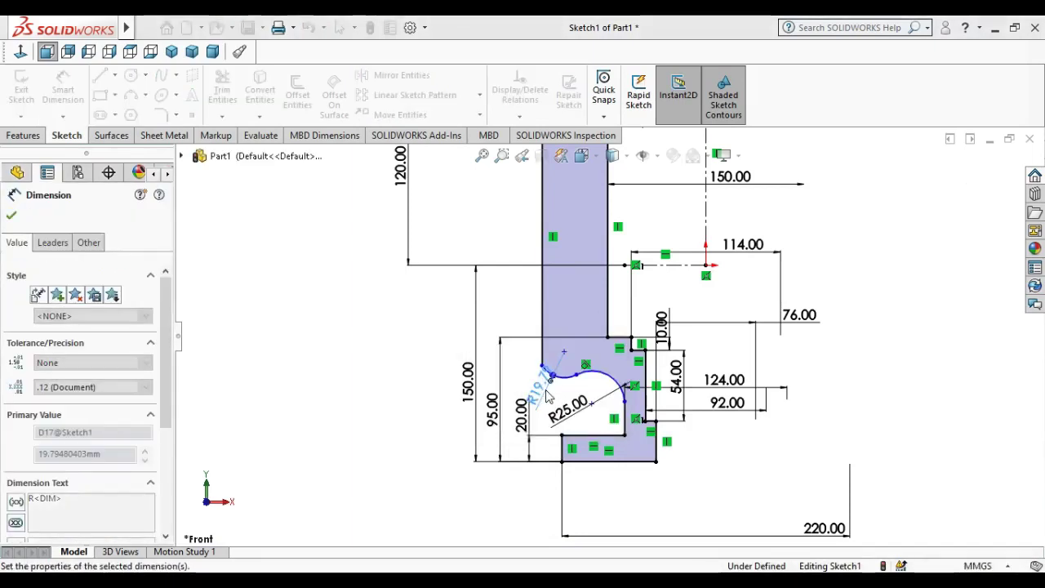
pyautogui.write('26')
pyautogui.press('Return')
pyautogui.scroll(3, 588, 367)
pyautogui.scroll(-1, 623, 343)
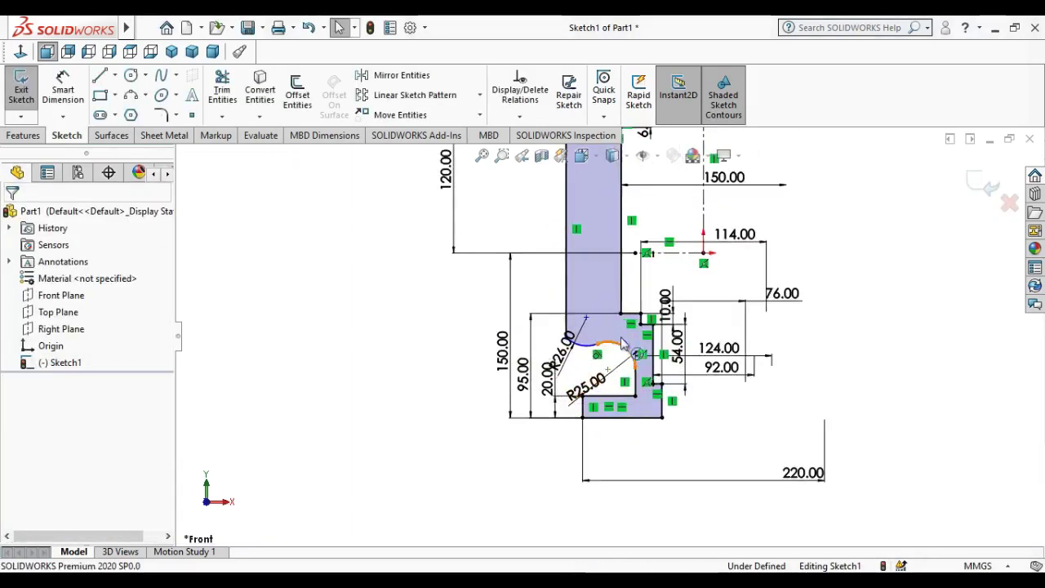
# Step: Make the right arc tangent to its adjoining line
pyautogui.click(626, 356)
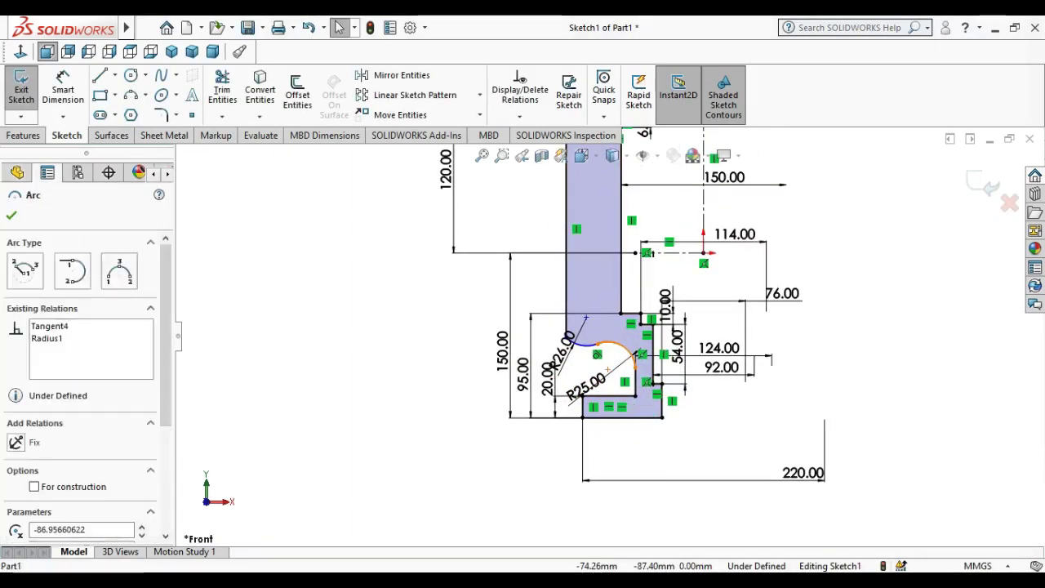
pyautogui.keyDown('ctrl'); pyautogui.click(636, 392); pyautogui.keyUp('ctrl')
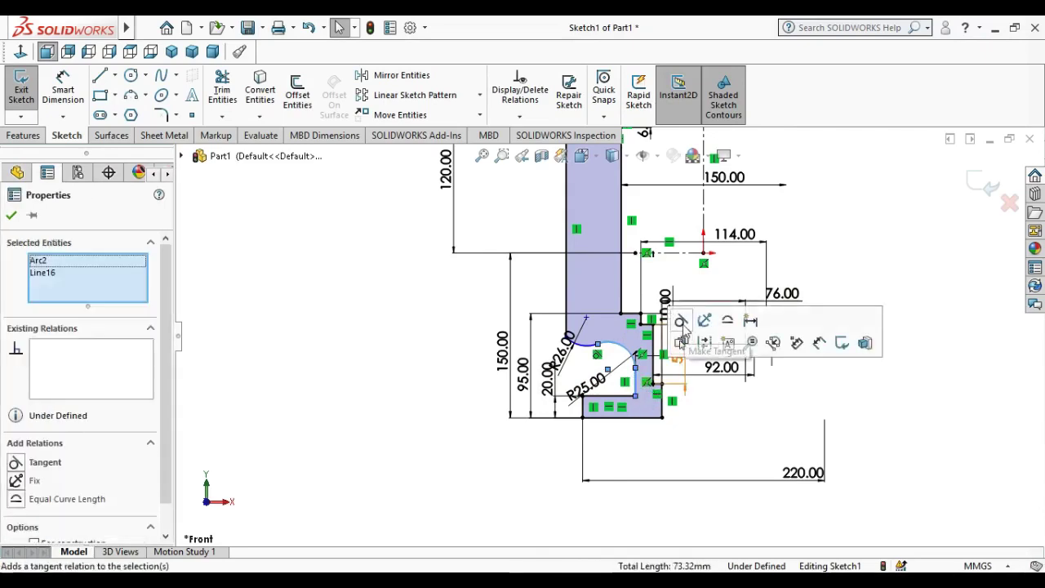
pyautogui.click(840, 422)
pyautogui.scroll(2, 620, 343)
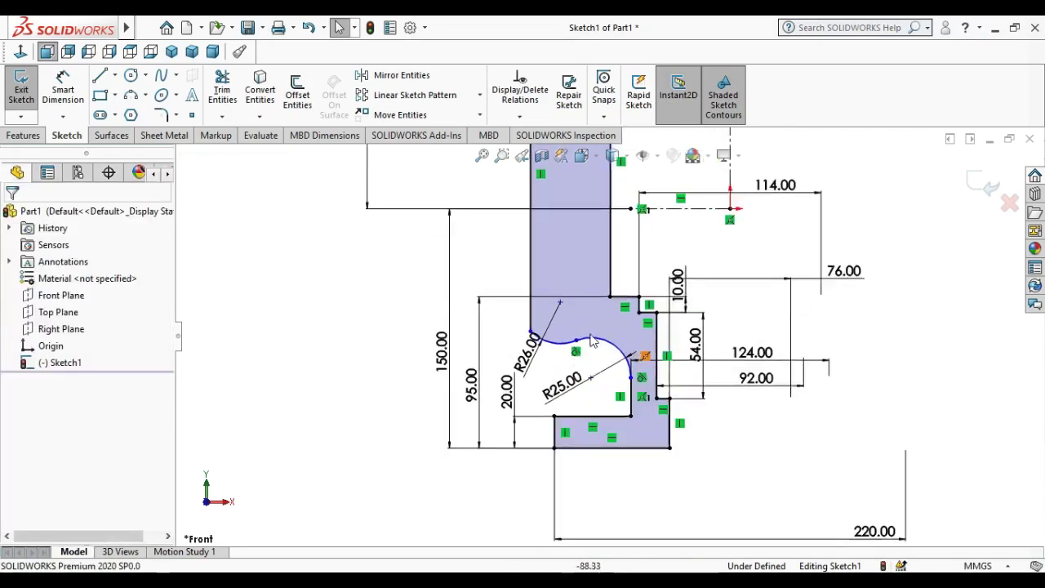
pyautogui.scroll(3, 620, 343)
pyautogui.click(573, 348)
pyautogui.click(612, 282)
# Step: Make the left arc tangent to the left vertical line
pyautogui.click(507, 320)
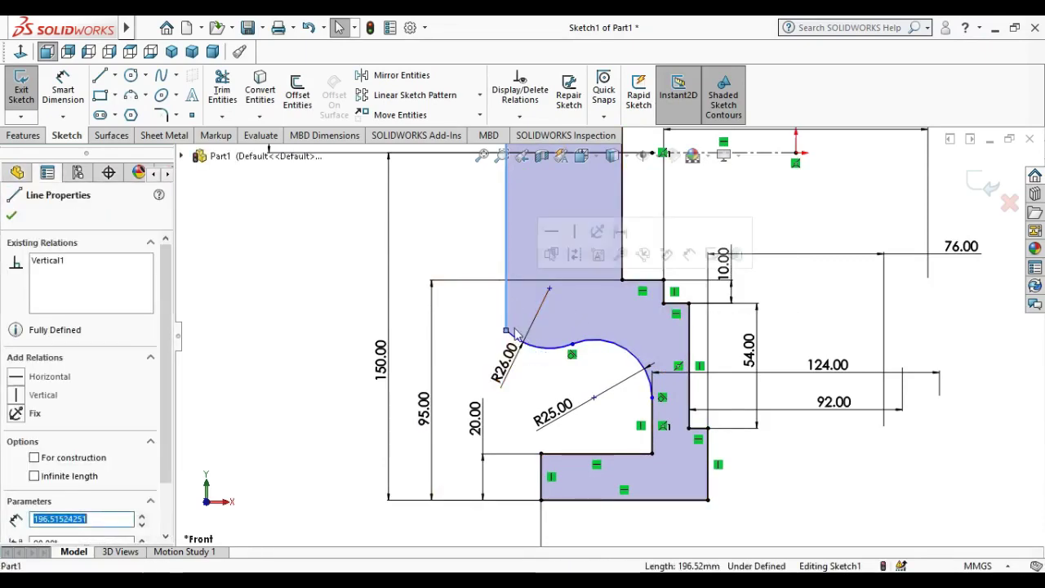
pyautogui.click(506, 329)
pyautogui.click(552, 261)
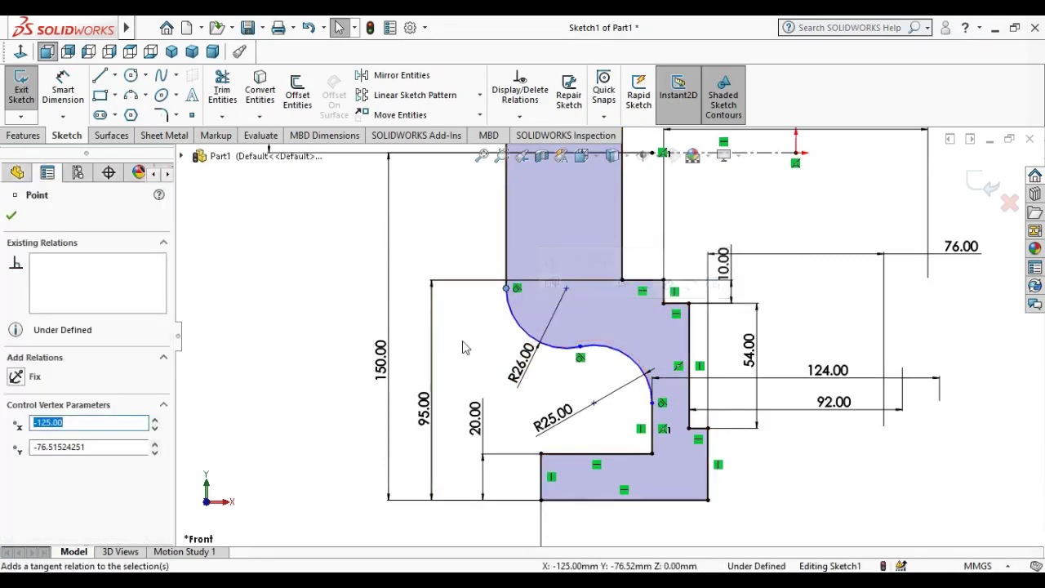
pyautogui.scroll(2, 481, 362)
pyautogui.scroll(2, 490, 363)
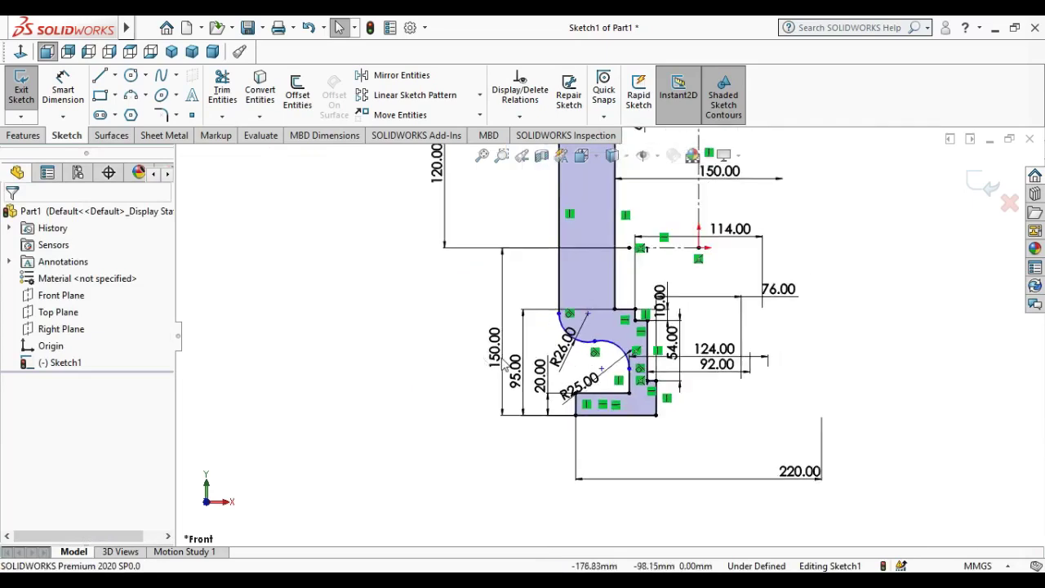
pyautogui.scroll(-2, 625, 367)
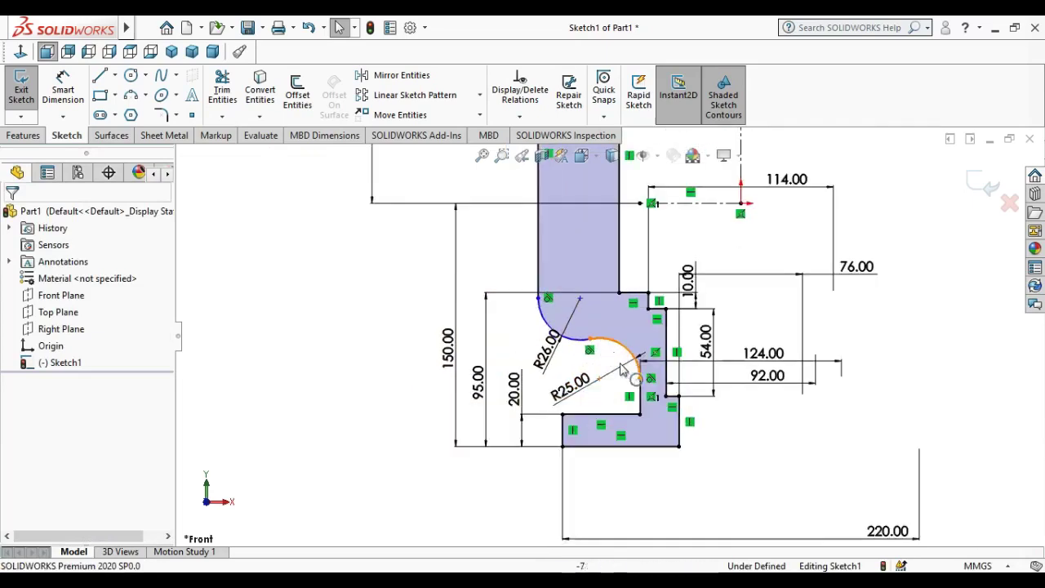
pyautogui.scroll(-2, 629, 366)
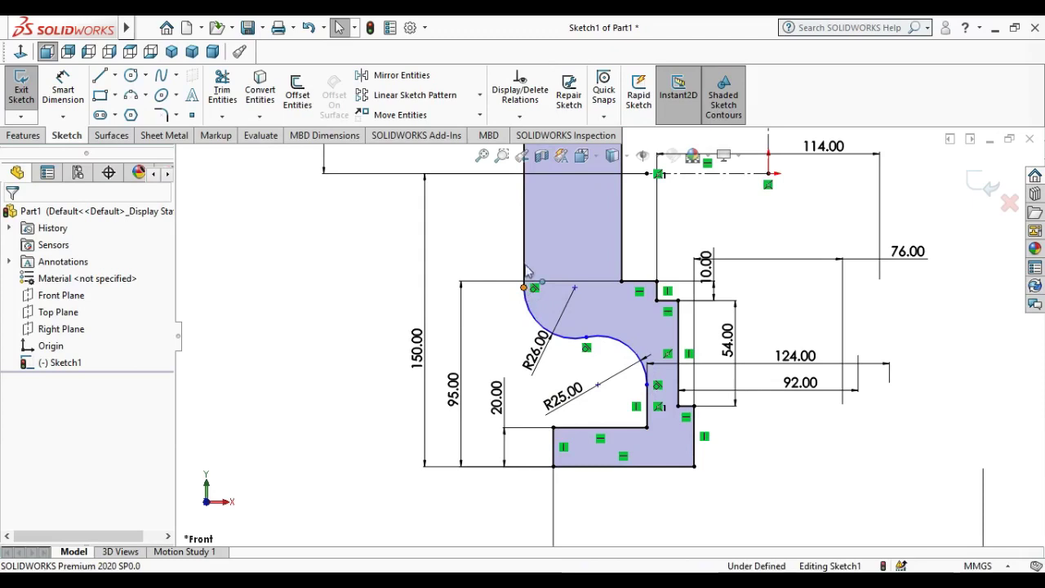
# Step: Add a Horizontal relation between the upper arc endpoint and the inner corner point
pyautogui.moveTo(524, 289); pyautogui.dragTo(531, 278)
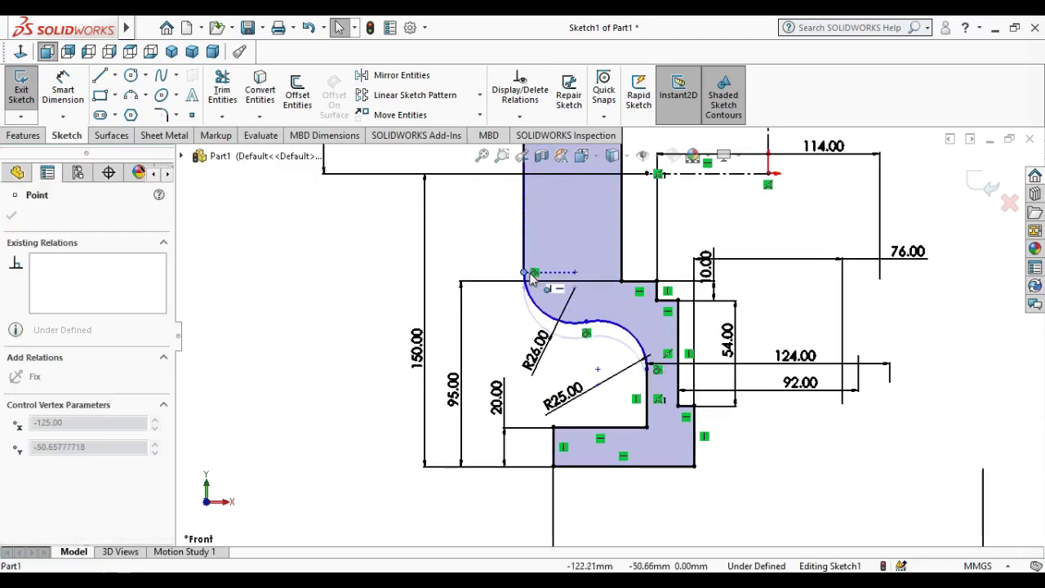
pyautogui.moveTo(530, 275); pyautogui.dragTo(525, 271)
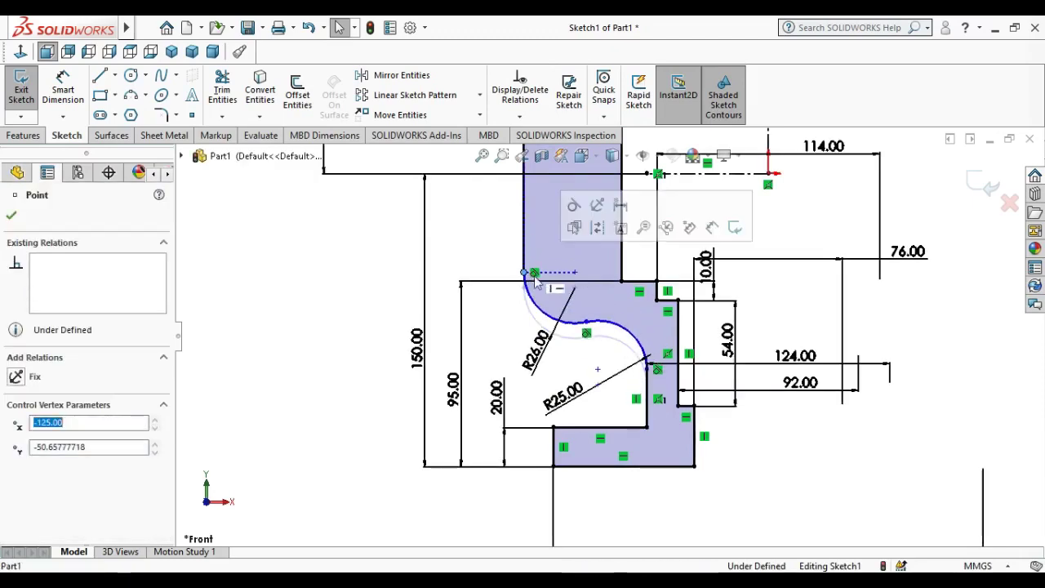
pyautogui.keyDown('ctrl'); pyautogui.click(656, 300); pyautogui.keyUp('ctrl')
pyautogui.click(698, 232)
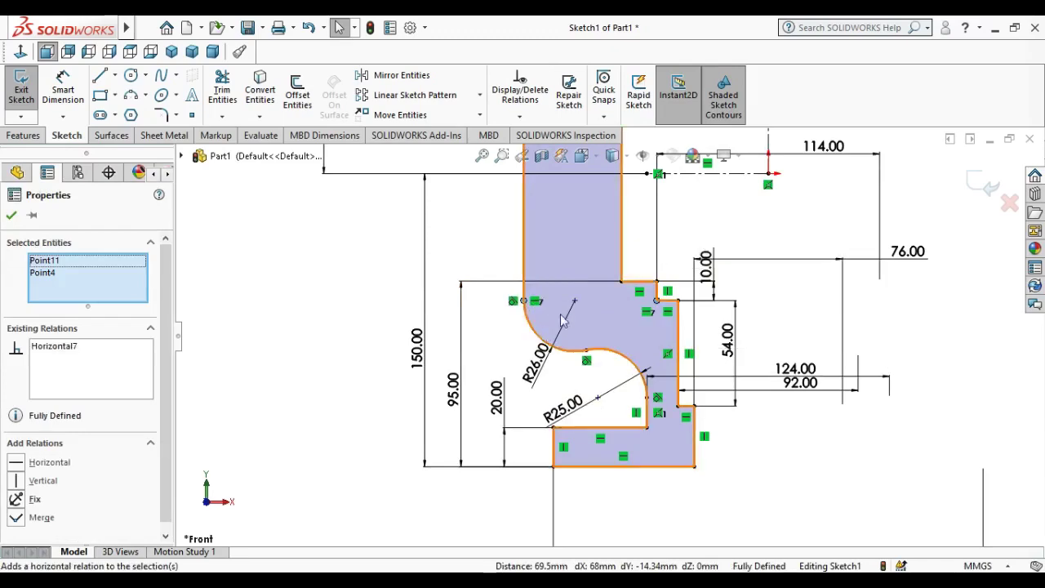
pyautogui.press('f')
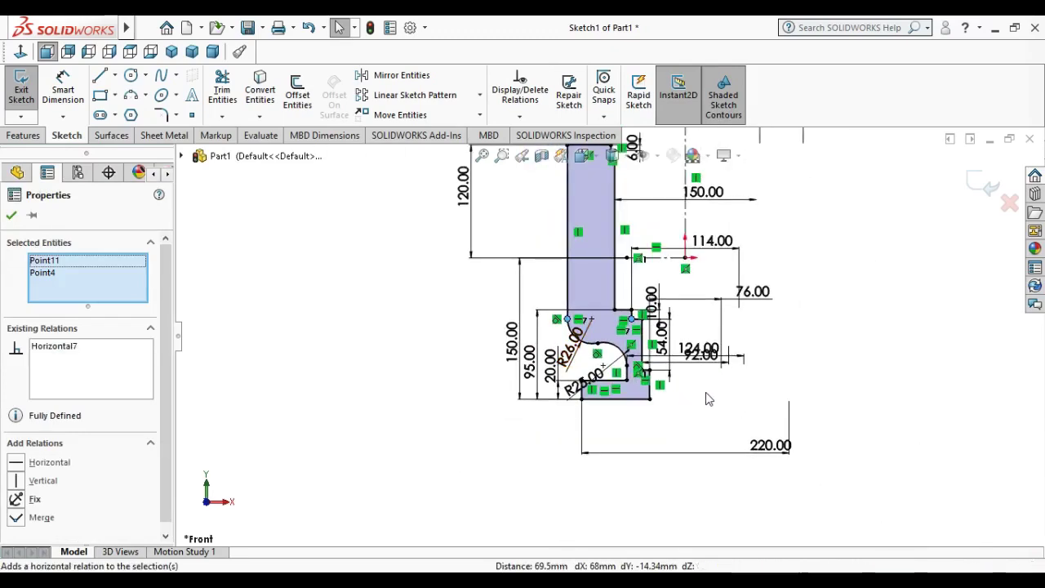
pyautogui.click(708, 398)
pyautogui.scroll(3, 653, 351)
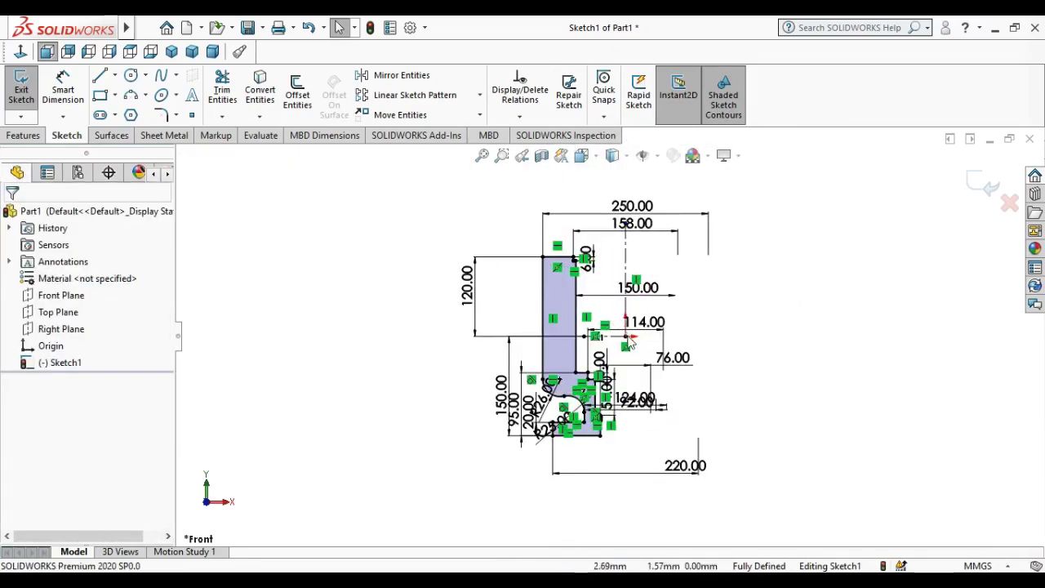
pyautogui.scroll(-2, 544, 296)
pyautogui.scroll(-3, 560, 334)
pyautogui.scroll(5, 569, 359)
pyautogui.scroll(-3, 569, 359)
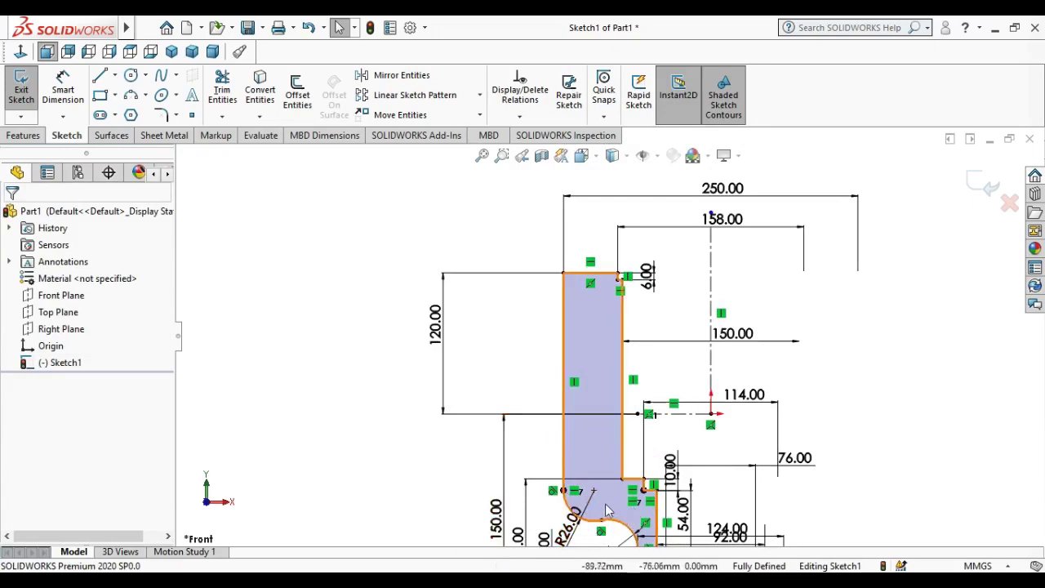
# Step: Check the outer left wall against the reference drawing in Photos
pyautogui.click(564, 454)
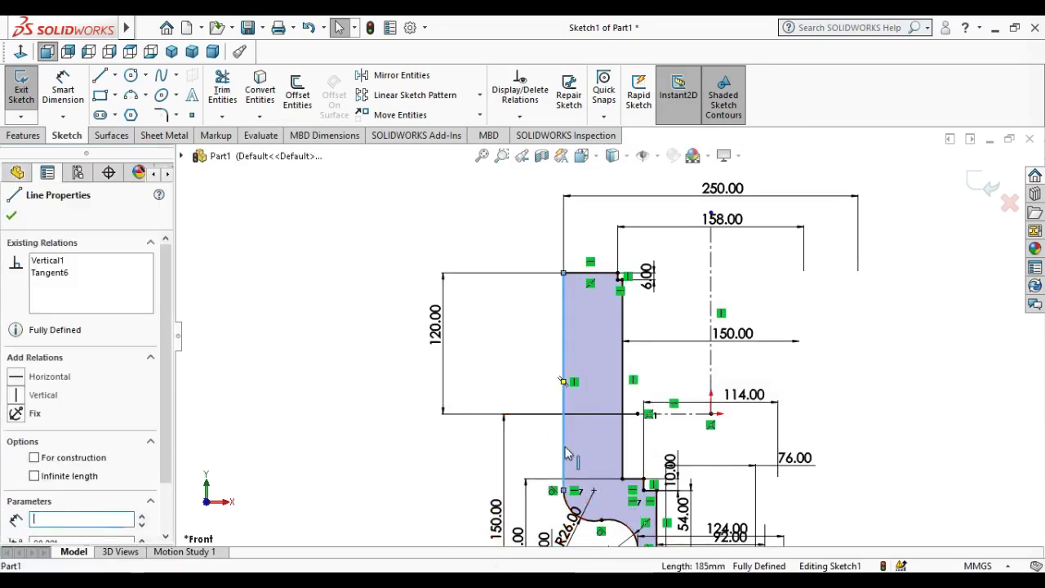
pyautogui.click(302, 304)
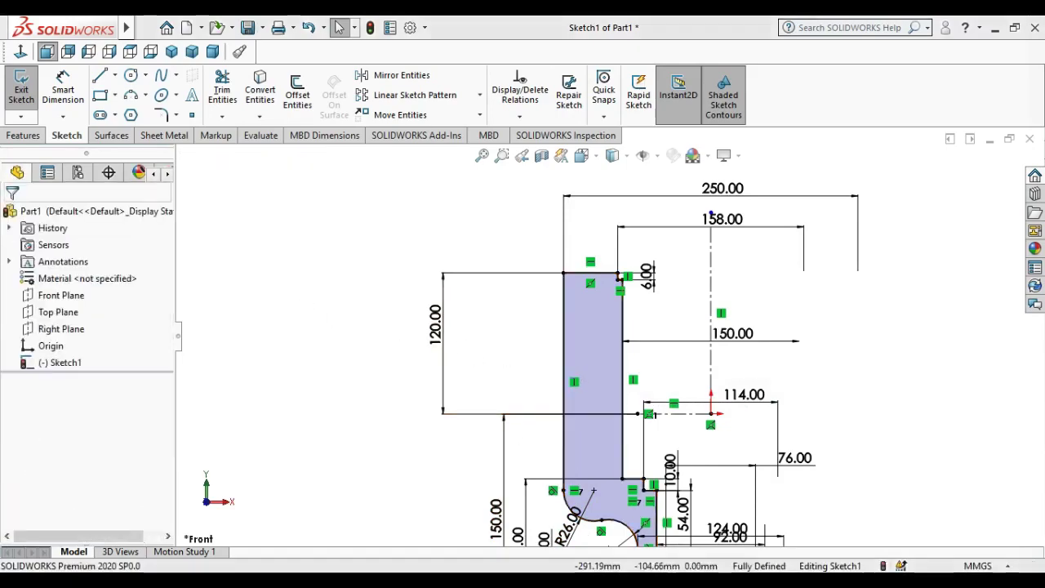
pyautogui.hotkey('alt', 'Tab')
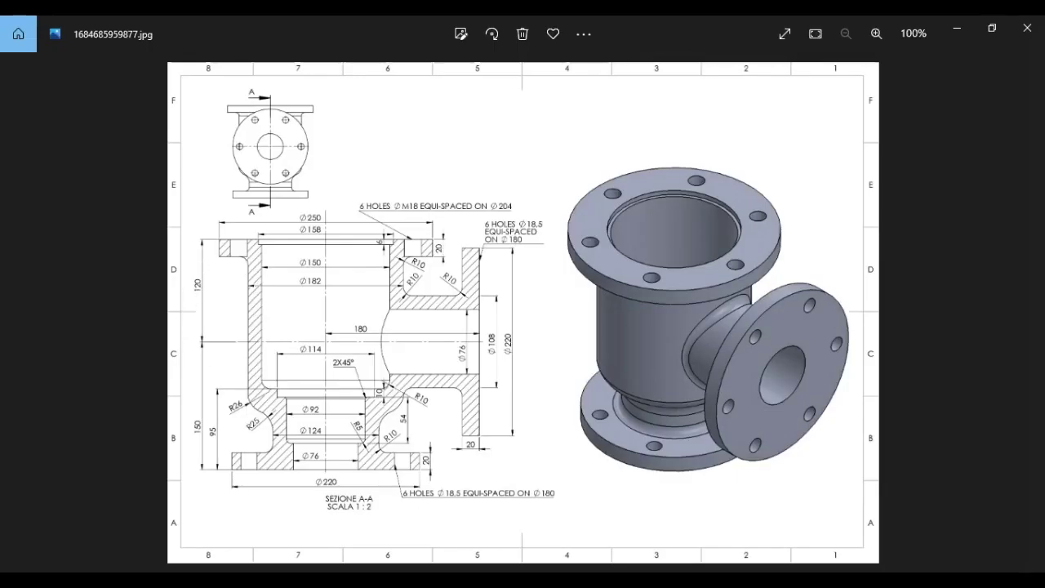
pyautogui.hotkey('alt', 'Tab')
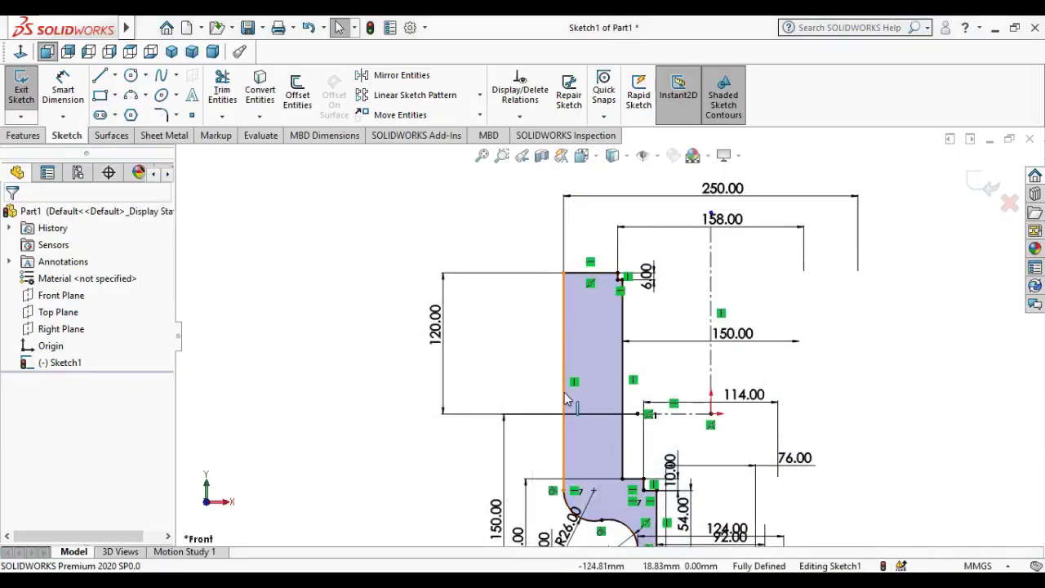
# Step: Replace the outer left wall with a short horizontal step and a line down to the arc
pyautogui.click(564, 392)
pyautogui.press('Delete')
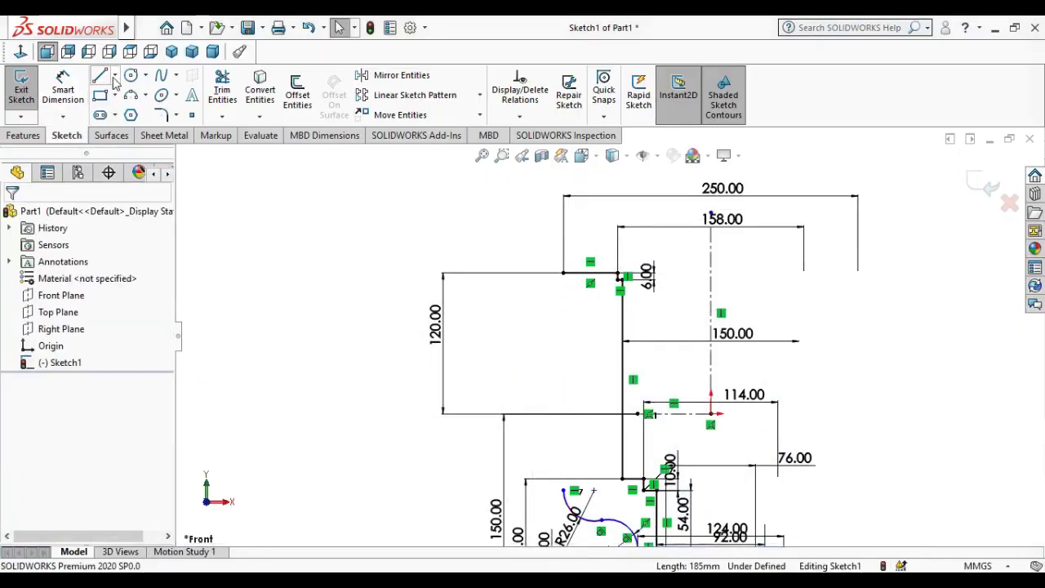
pyautogui.press('l')
pyautogui.click(563, 274)
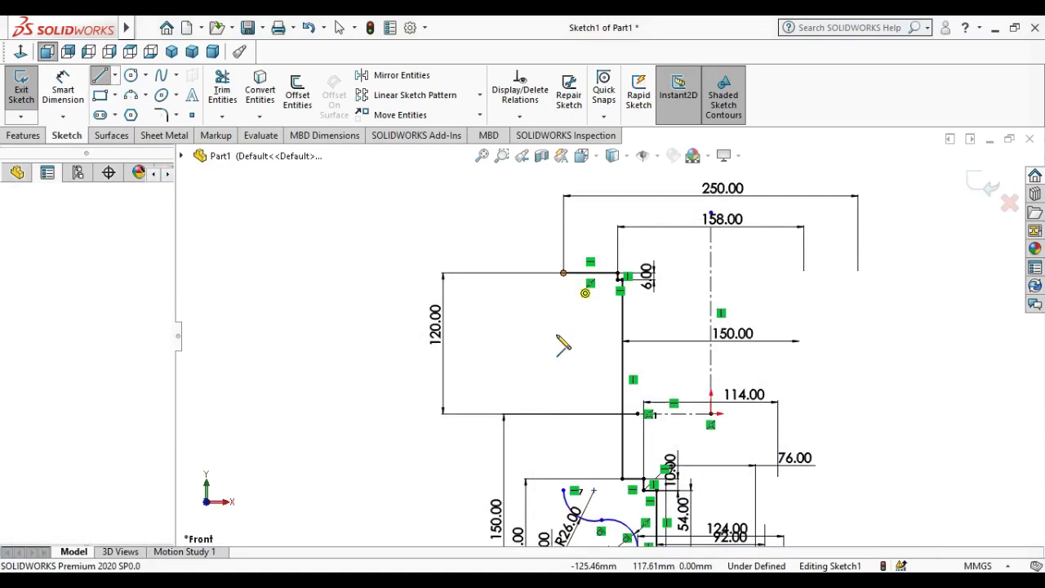
pyautogui.click(590, 303)
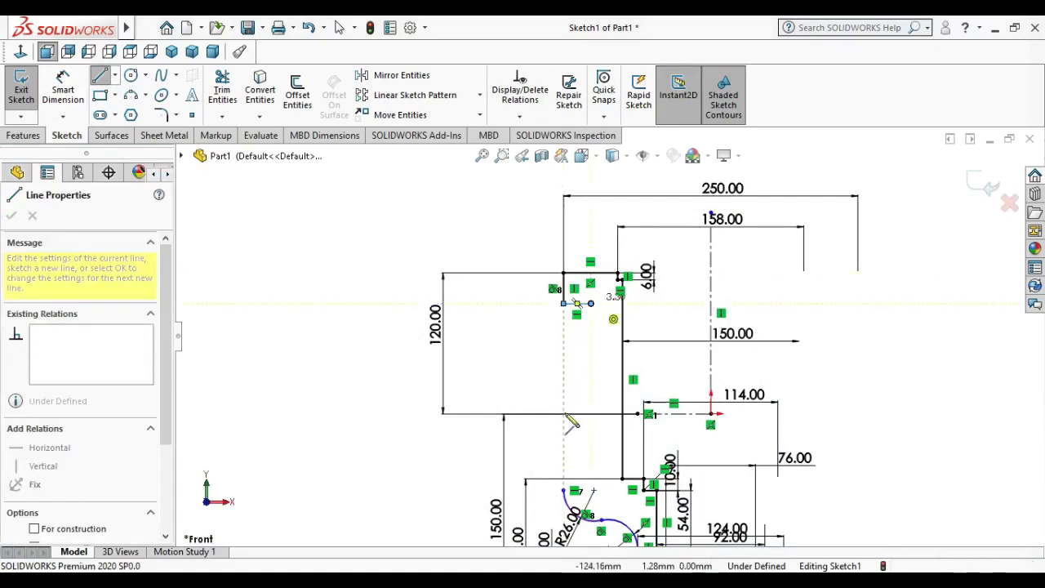
pyautogui.click(563, 488)
pyautogui.press('Escape')
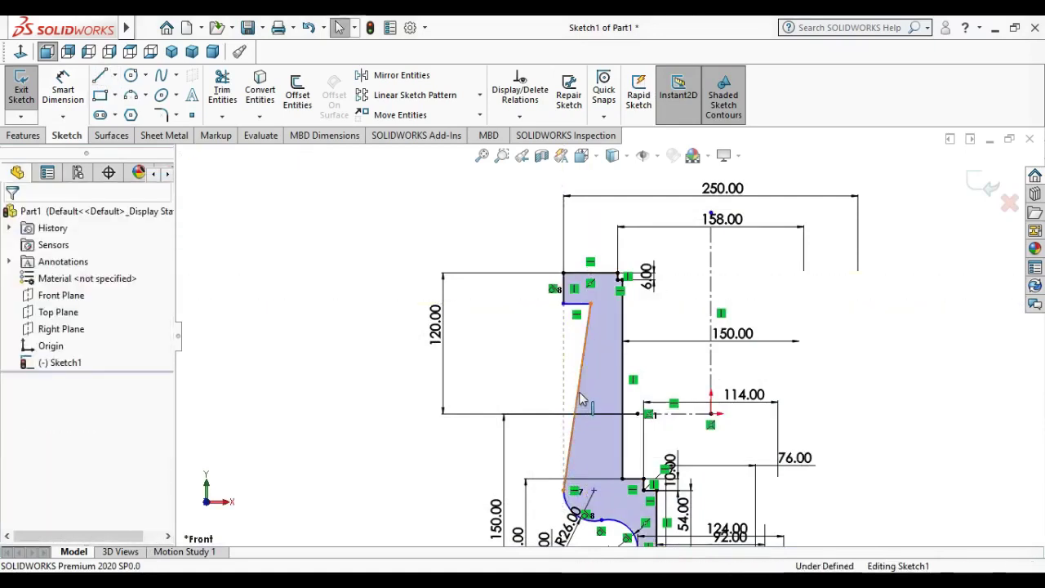
# Step: Make the new wall line vertical by adjusting the arc endpoint
pyautogui.click(576, 404)
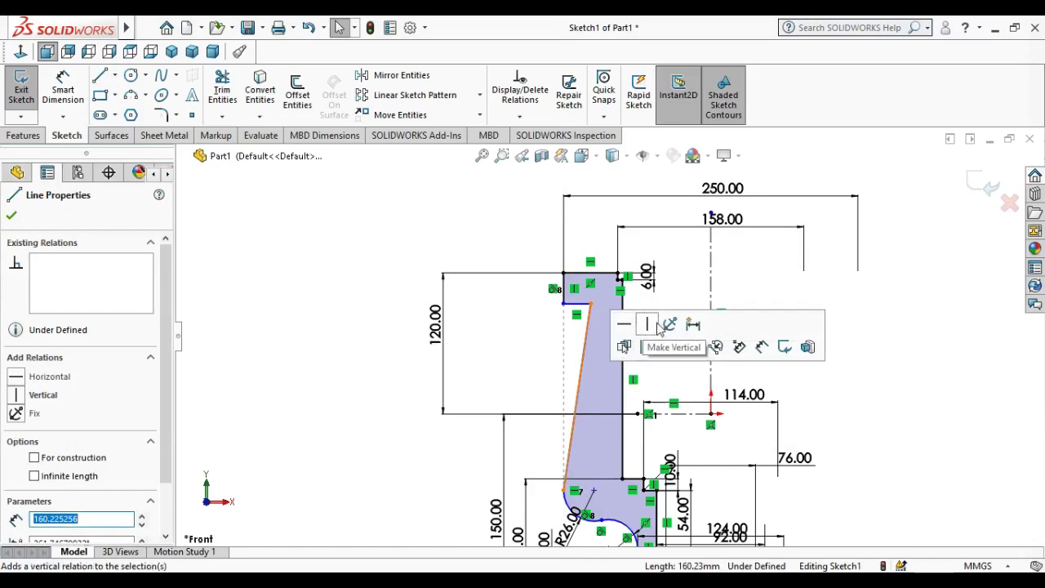
pyautogui.click(649, 325)
pyautogui.press('Escape')
pyautogui.scroll(-3, 590, 392)
pyautogui.scroll(2, 611, 410)
pyautogui.scroll(-3, 611, 412)
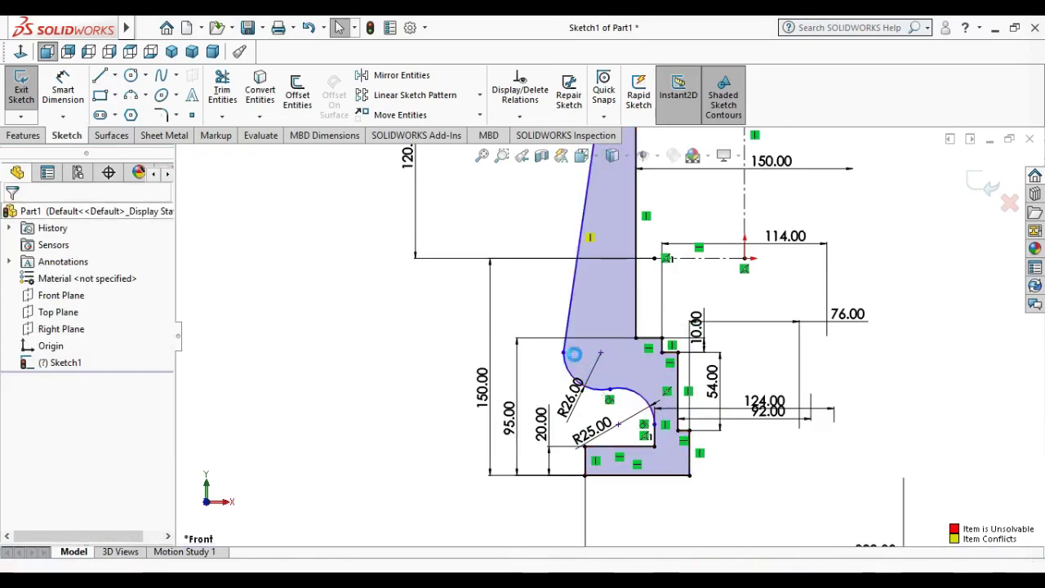
pyautogui.click(570, 315)
pyautogui.click(636, 241)
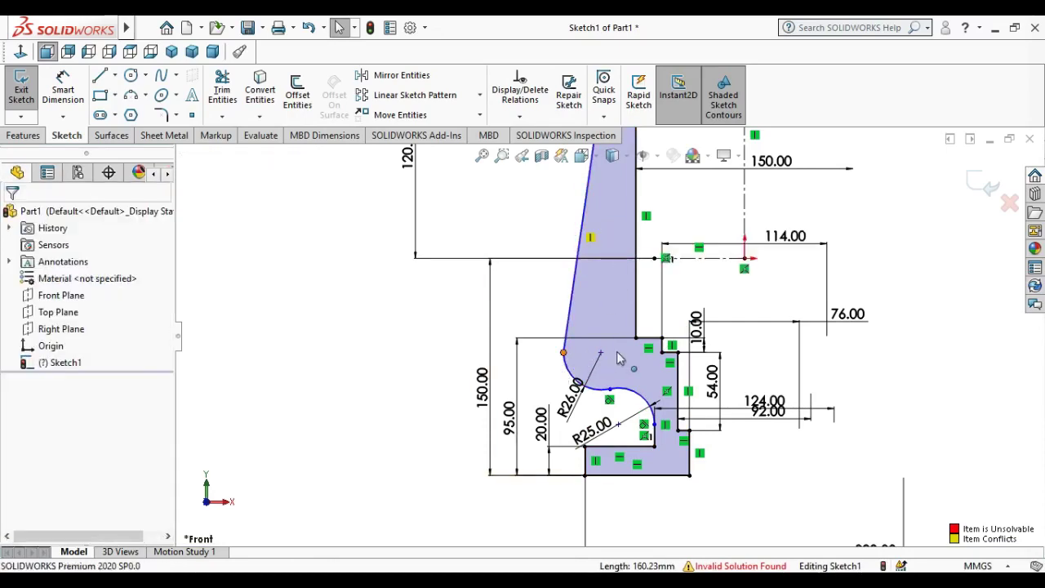
pyautogui.moveTo(569, 362); pyautogui.dragTo(613, 345)
pyautogui.click(564, 310)
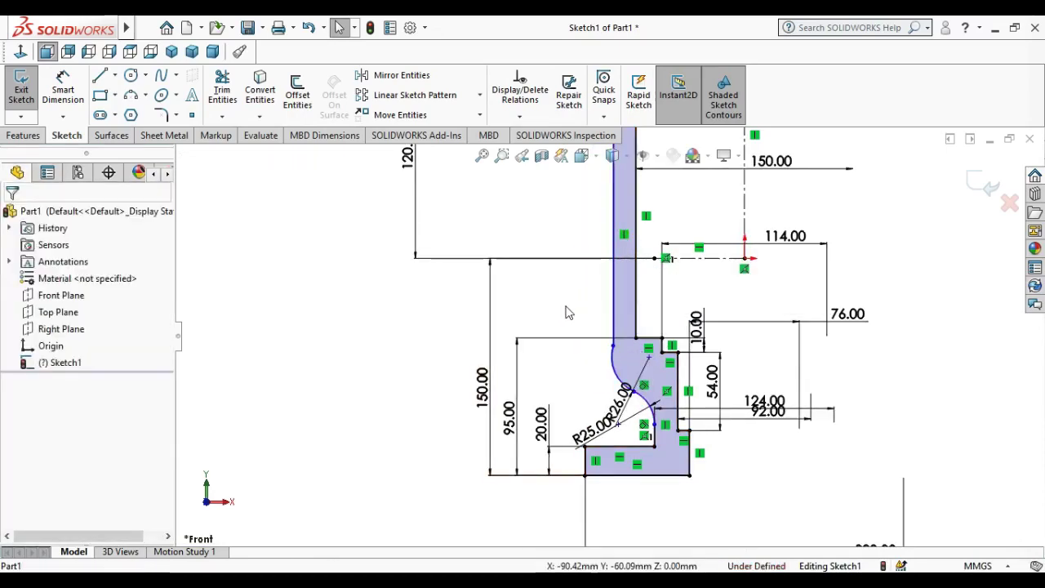
pyautogui.scroll(3, 618, 320)
pyautogui.scroll(-2, 618, 320)
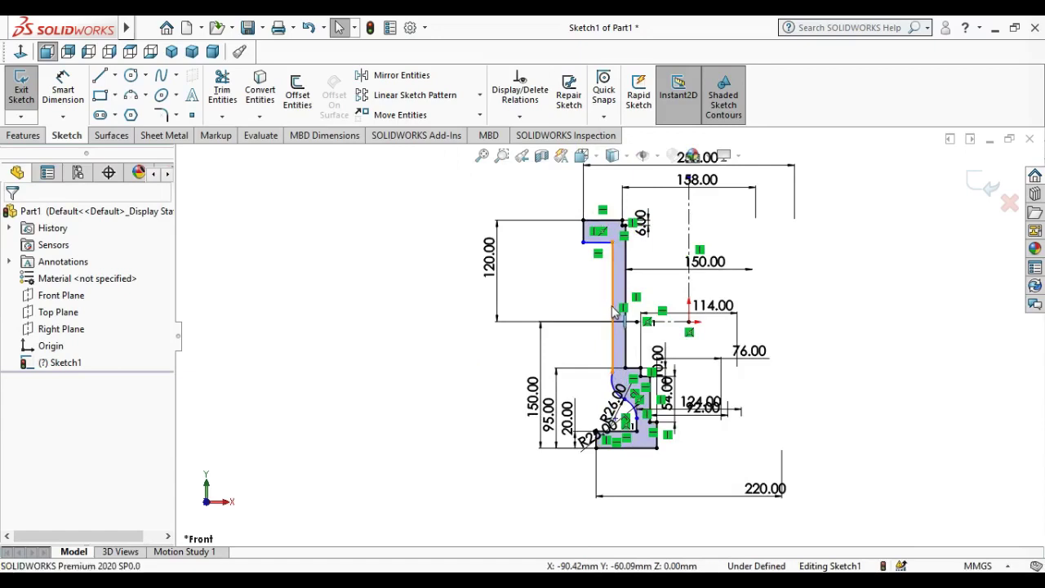
# Step: Dimension the vertical wall line to the centreline as a 182 mm diameter
pyautogui.click(614, 308)
pyautogui.press('Escape')
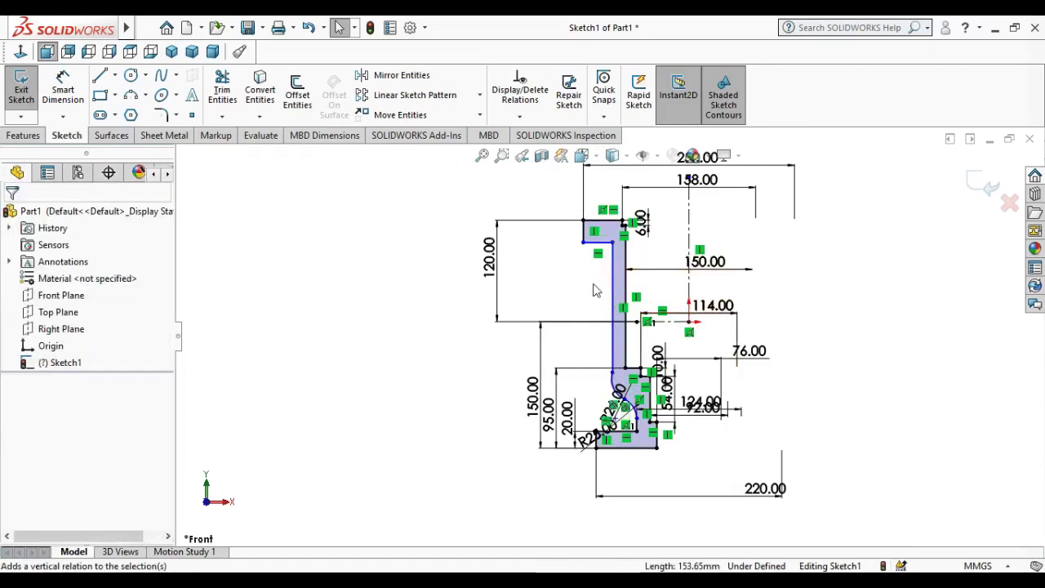
pyautogui.click(65, 78)
pyautogui.click(614, 300)
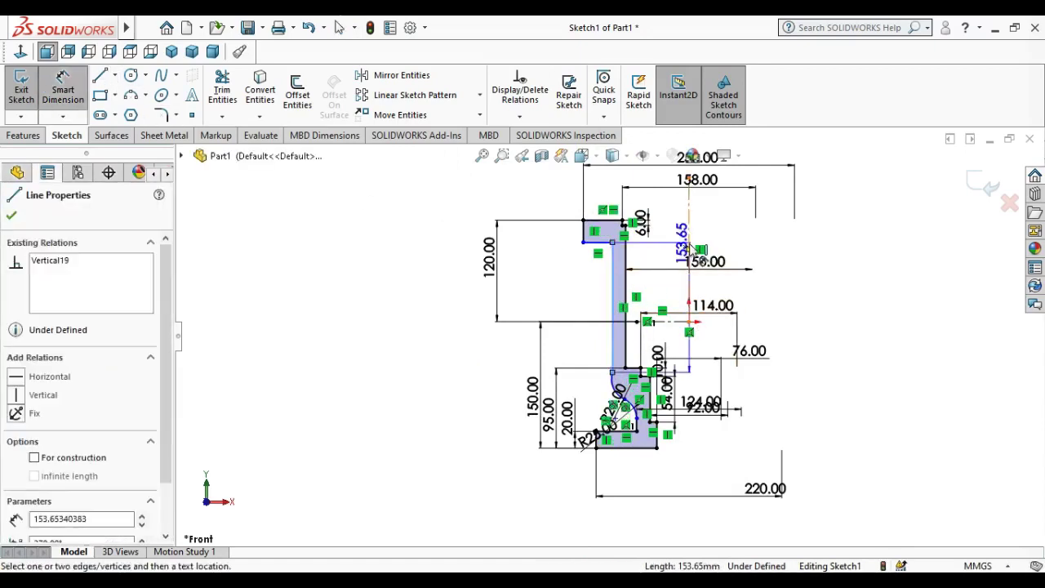
pyautogui.click(759, 303)
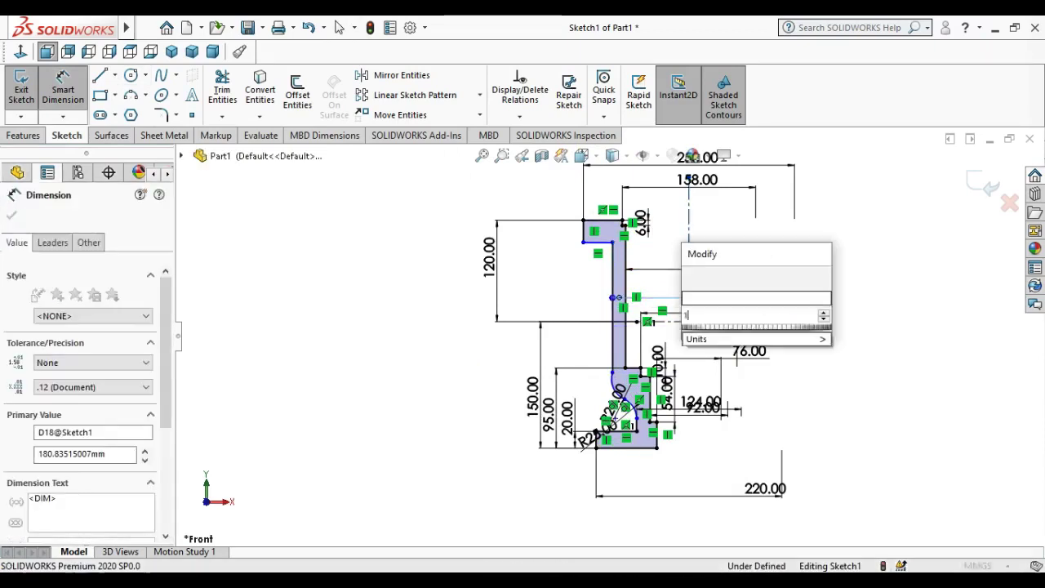
pyautogui.write('182')
pyautogui.press('Return')
pyautogui.press('Escape')
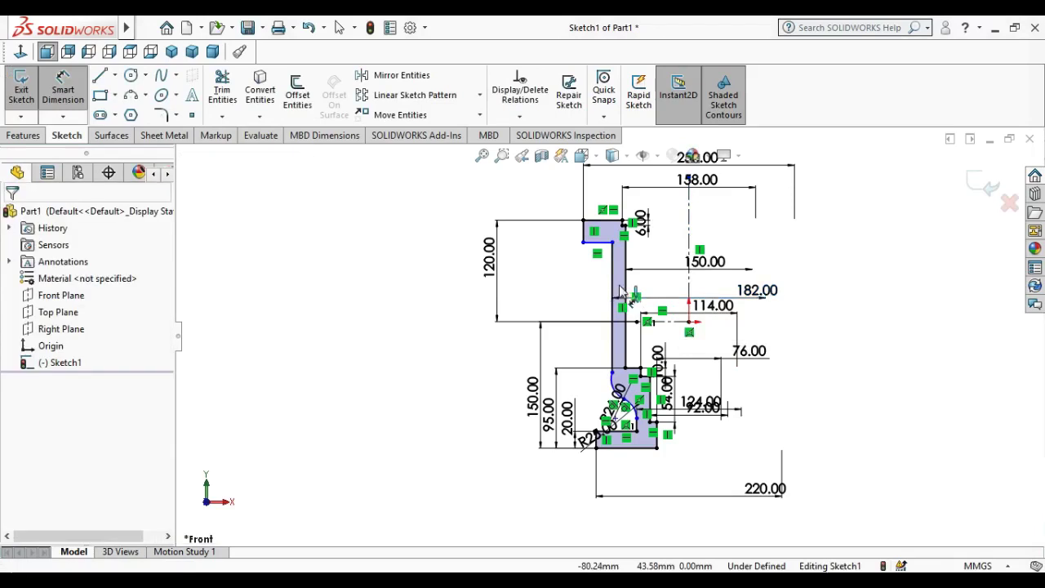
pyautogui.press('Escape')
# Step: Dimension the short top flange edge to 20 mm
pyautogui.click(71, 81)
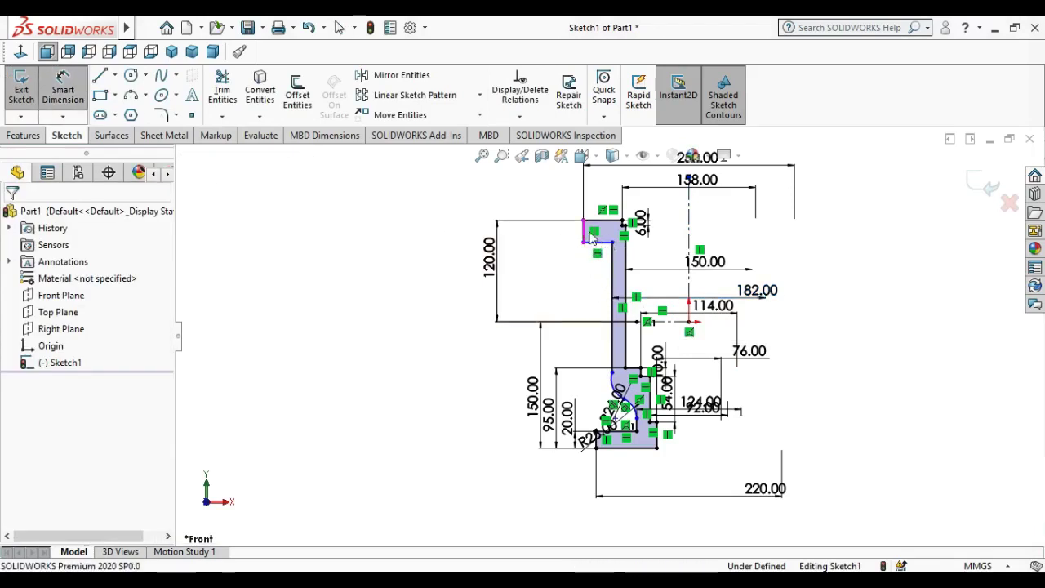
pyautogui.click(580, 234)
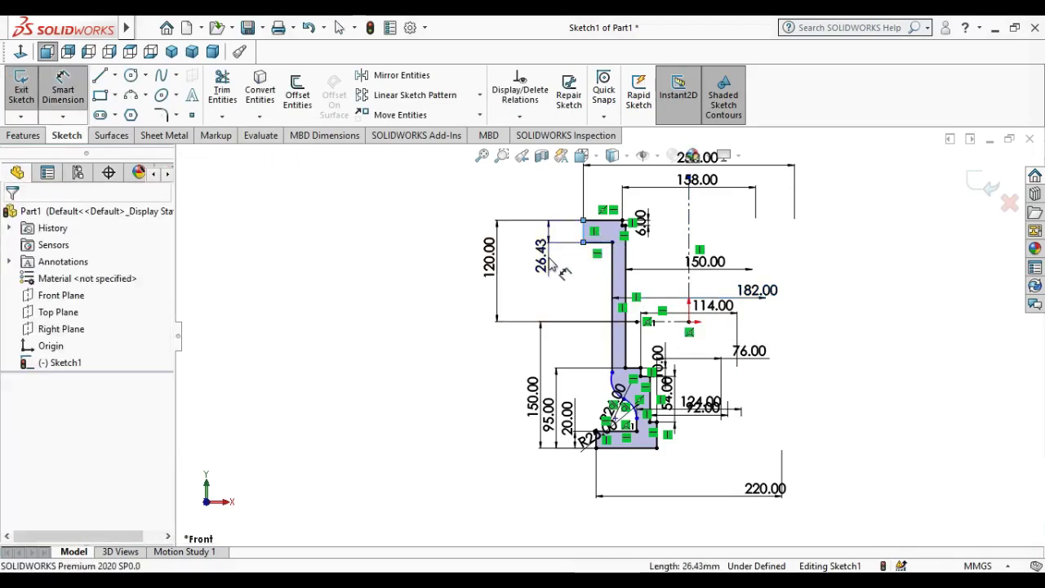
pyautogui.click(548, 257)
pyautogui.write('20')
pyautogui.press('Return')
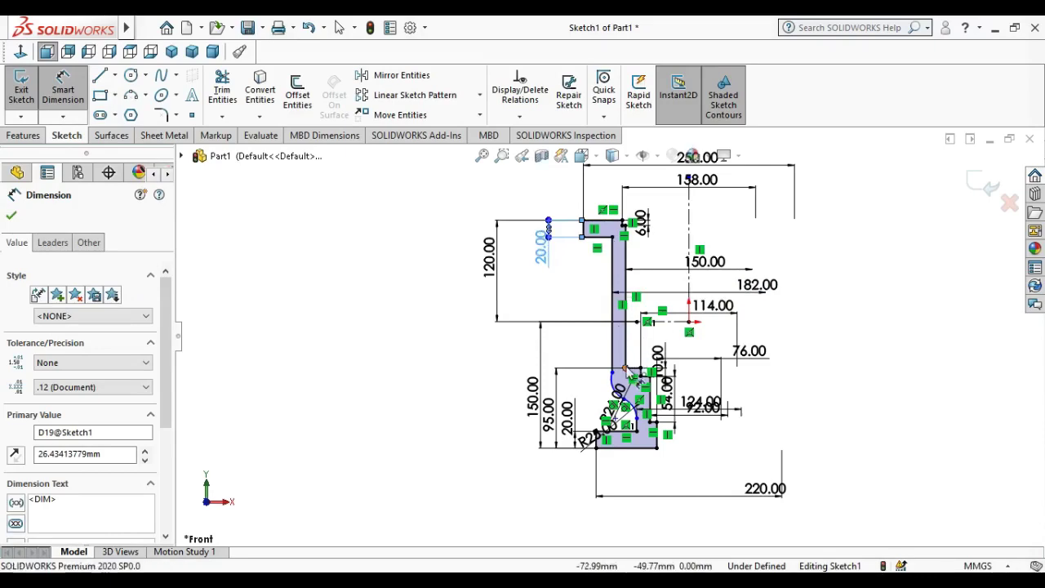
pyautogui.press('Escape')
pyautogui.scroll(-2, 629, 407)
pyautogui.scroll(-2, 628, 407)
pyautogui.scroll(-3, 618, 395)
pyautogui.moveTo(618, 395); pyautogui.dragTo(626, 390)
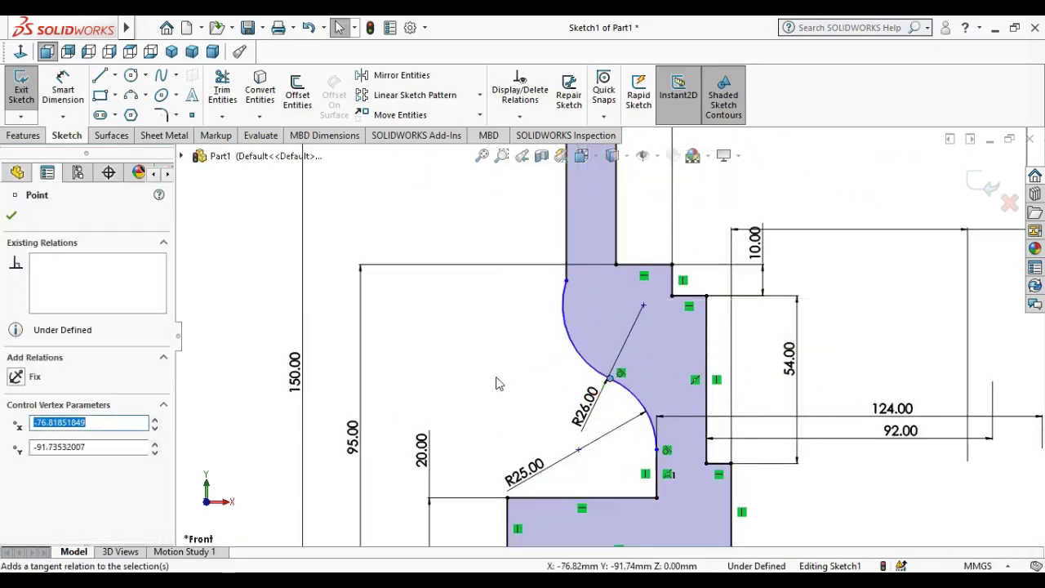
# Step: Drag the upper arc endpoint down and the S-curve endpoints up slightly to reshape the profile
pyautogui.click(499, 382)
pyautogui.click(564, 283)
pyautogui.moveTo(564, 283); pyautogui.dragTo(567, 307)
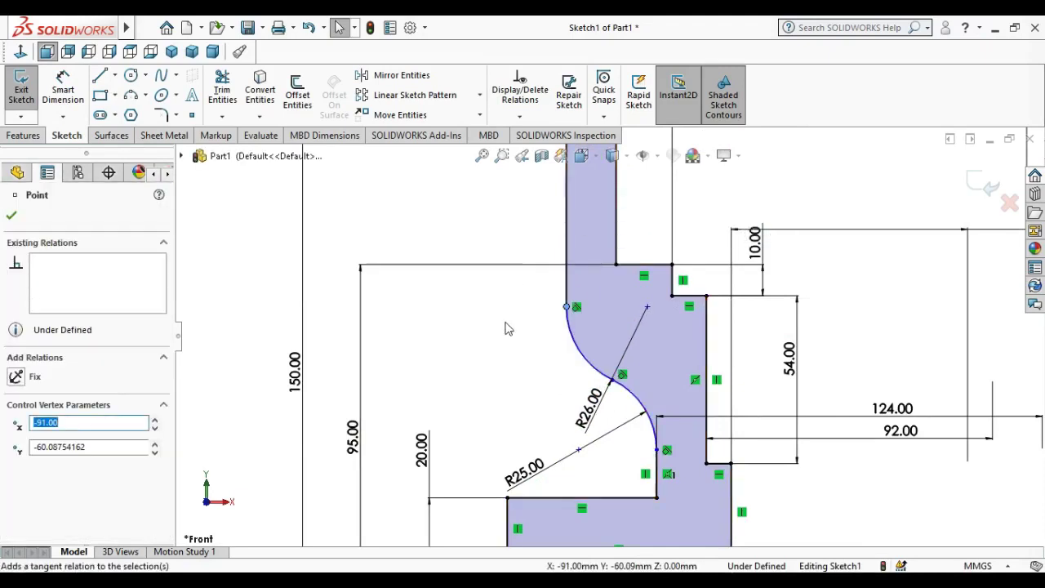
pyautogui.click(520, 364)
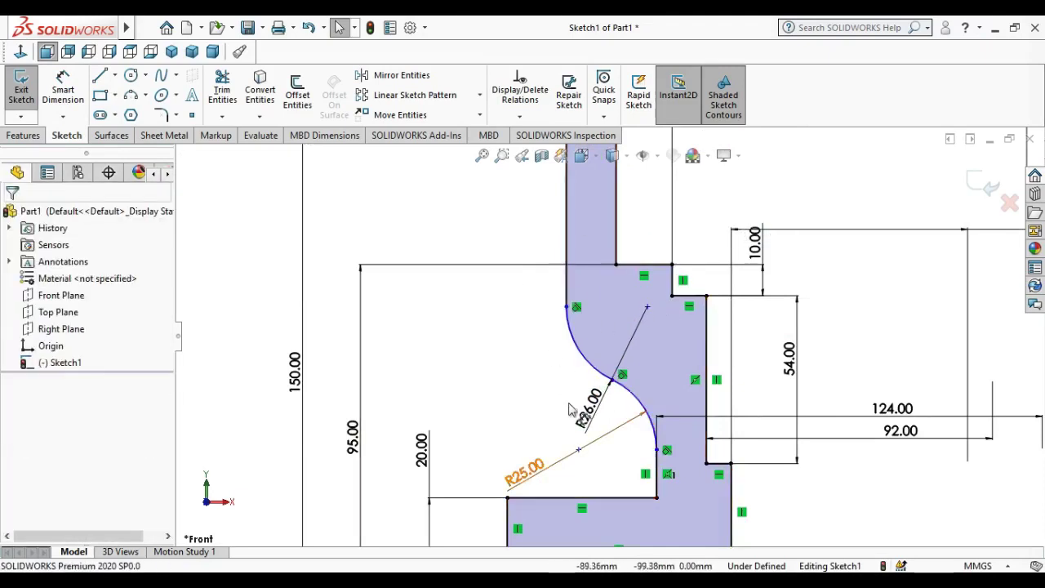
pyautogui.moveTo(661, 421); pyautogui.dragTo(664, 397)
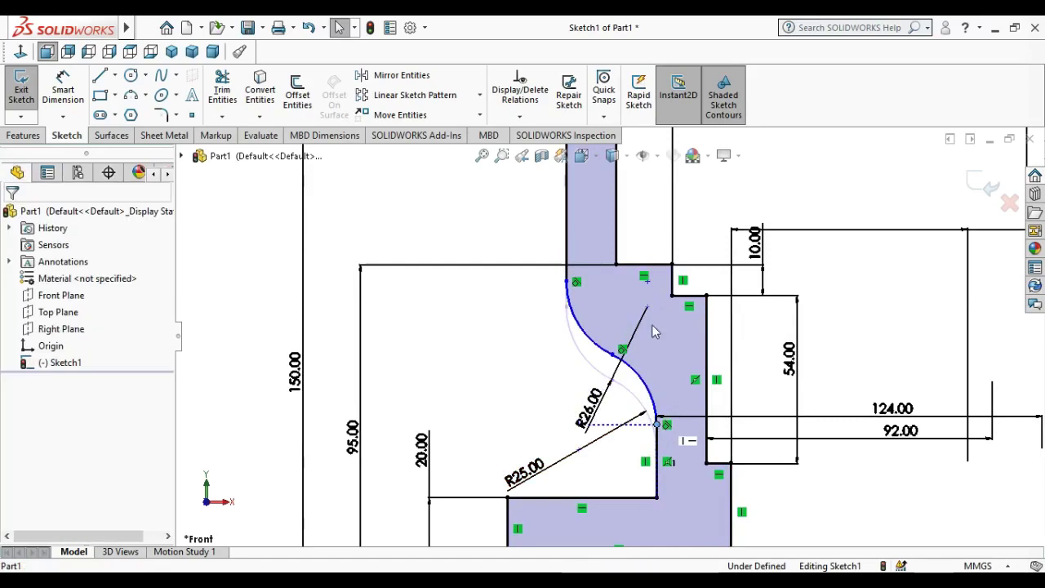
# Step: Add a Horizontal relation between the upper arc endpoint and the neighbouring corner point
pyautogui.click(565, 283)
pyautogui.keyDown('ctrl'); pyautogui.click(671, 296); pyautogui.keyUp('ctrl')
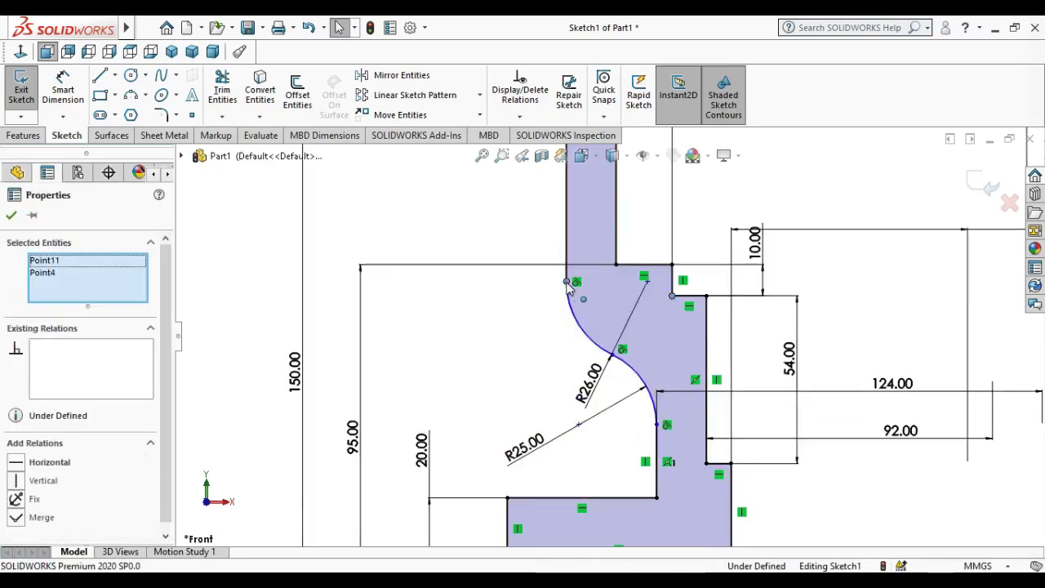
pyautogui.click(608, 213)
pyautogui.click(503, 364)
pyautogui.press('f')
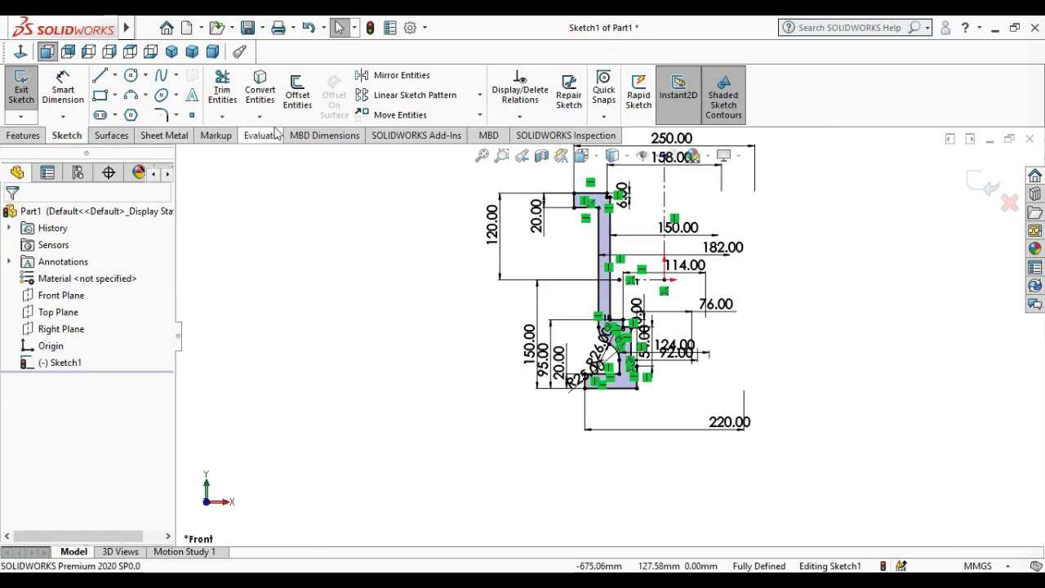
pyautogui.click(31, 137)
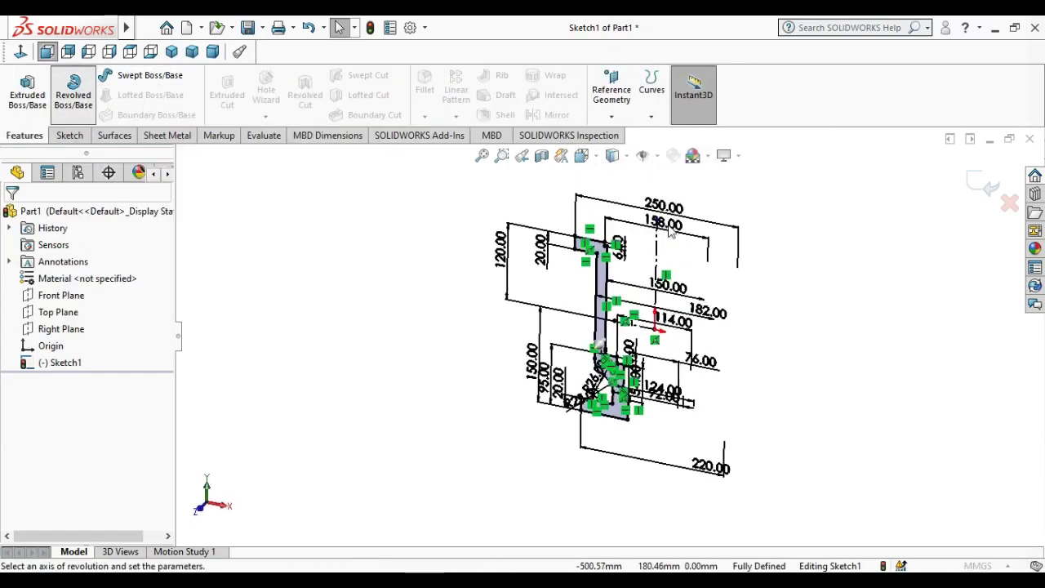
# Step: Revolve the profile a full 360° around the centerline to create Revolve1
pyautogui.click(652, 276)
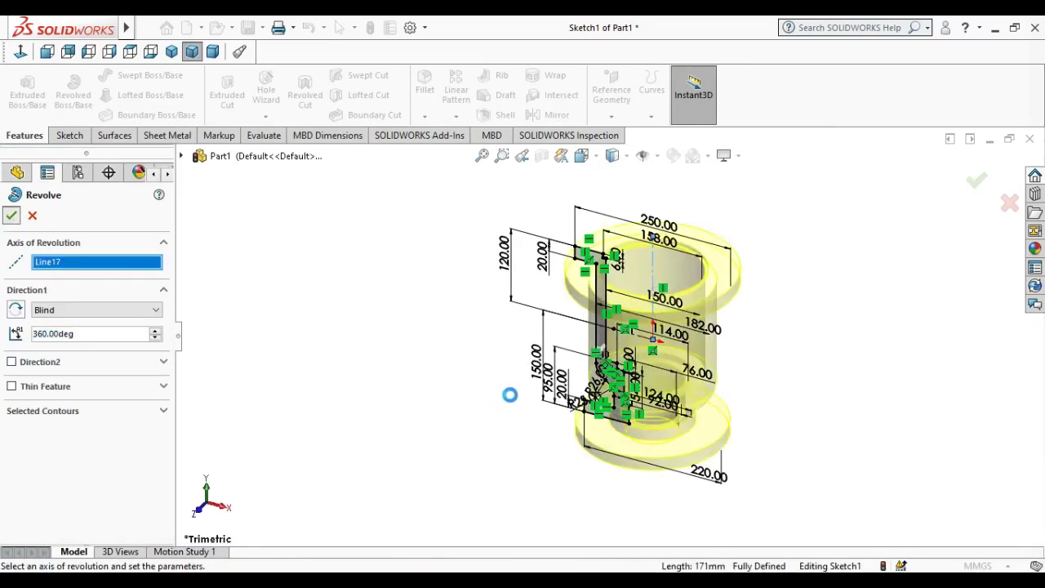
pyautogui.press('Return')
pyautogui.moveTo(532, 427)
pyautogui.mouseDown(button='middle')
pyautogui.moveTo(617, 224)
pyautogui.moveTo(717, 300)
pyautogui.moveTo(630, 396)
pyautogui.moveTo(537, 401)
pyautogui.moveTo(573, 427)
pyautogui.moveTo(563, 424)
pyautogui.mouseUp(button='middle')
pyautogui.scroll(3, 630, 400)
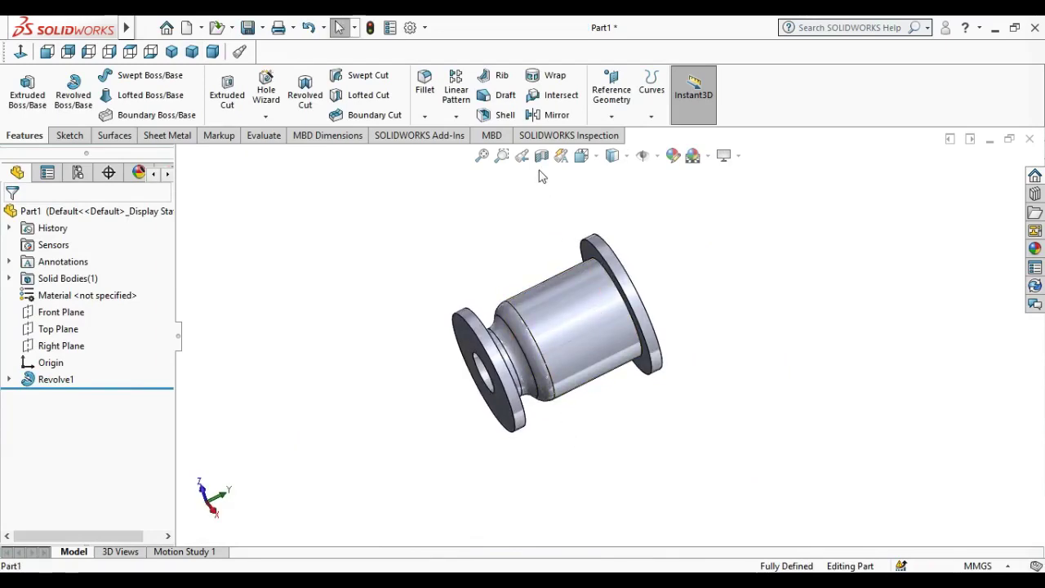
# Step: Apply a Front Plane section view, then view the cut body from the front and at an angle
pyautogui.click(541, 155)
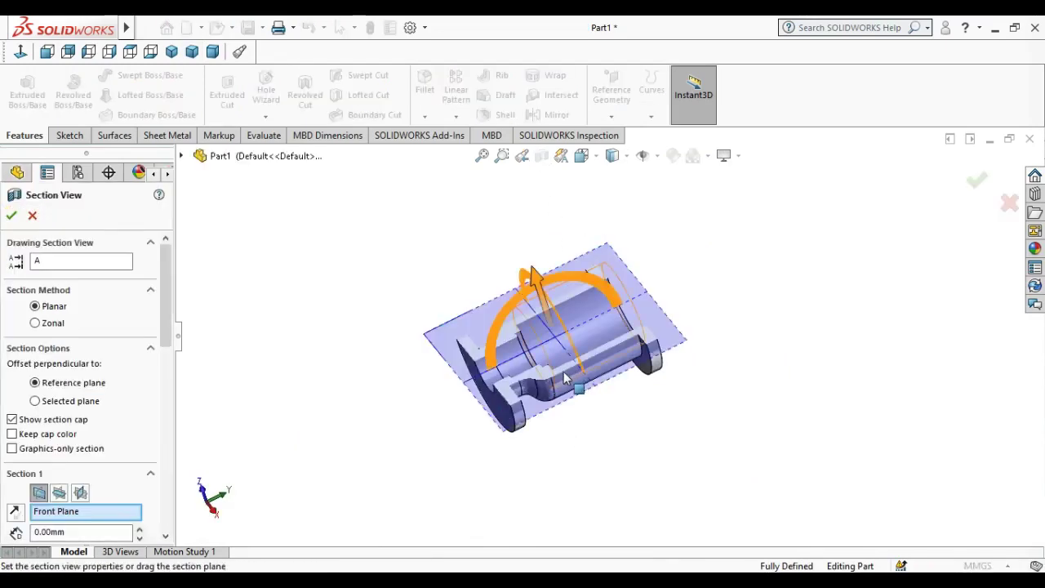
pyautogui.click(11, 215)
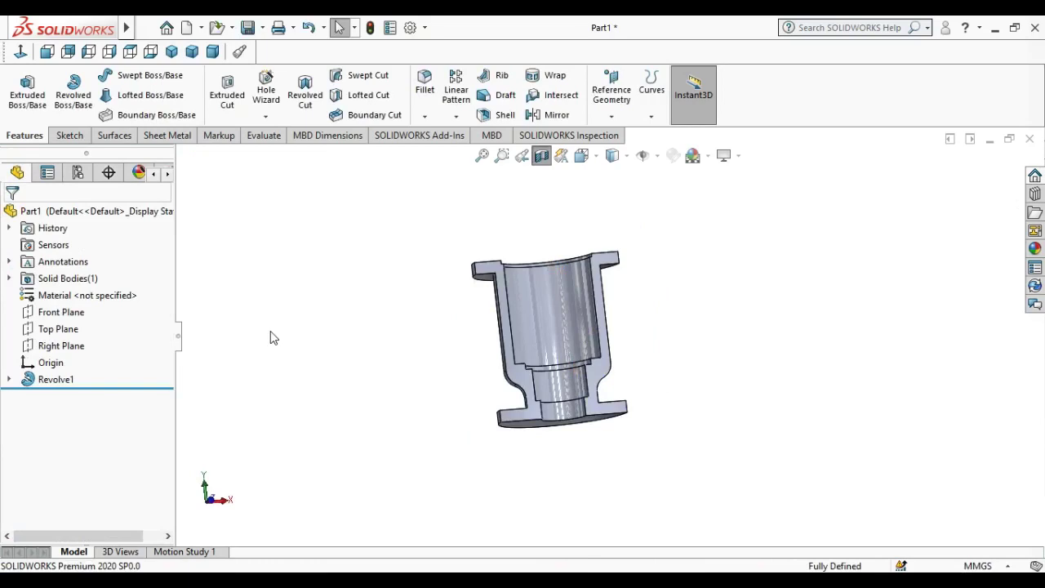
pyautogui.click(46, 52)
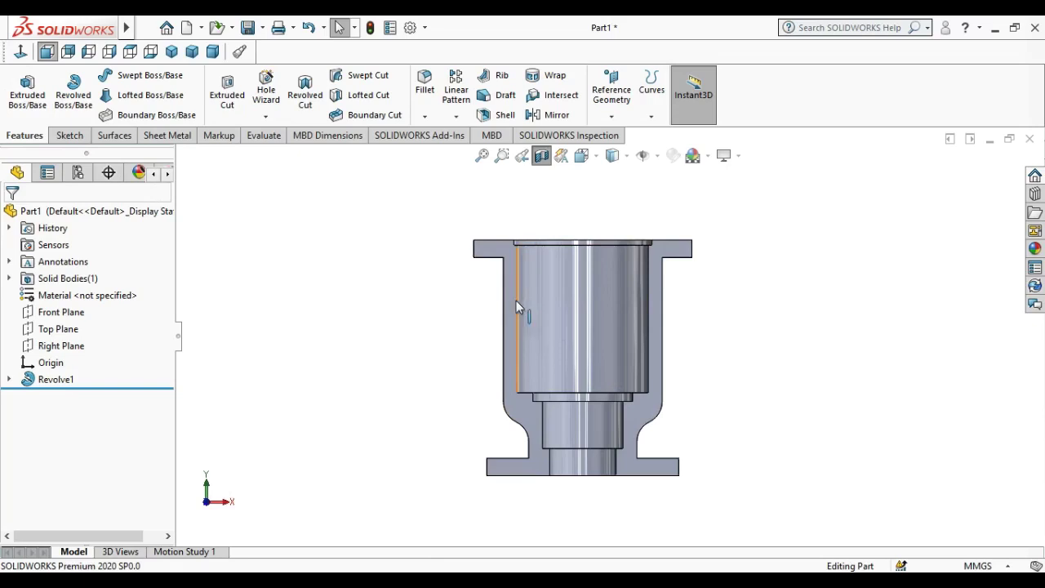
pyautogui.moveTo(516, 300); pyautogui.dragTo(580, 252, button='middle')
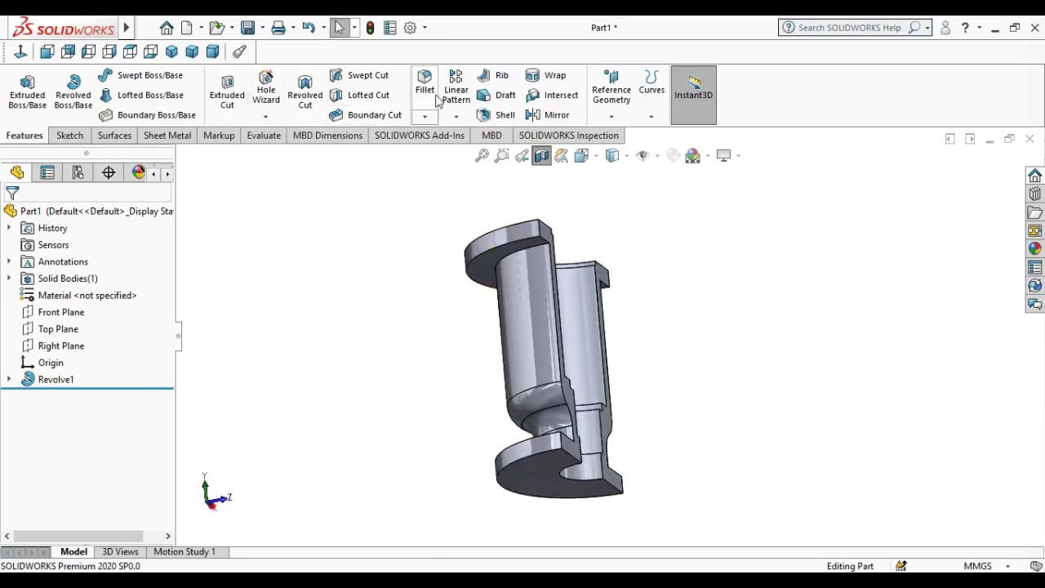
# Step: Fillet the upper and lower circular edges with a 10 mm radius
pyautogui.click(538, 243)
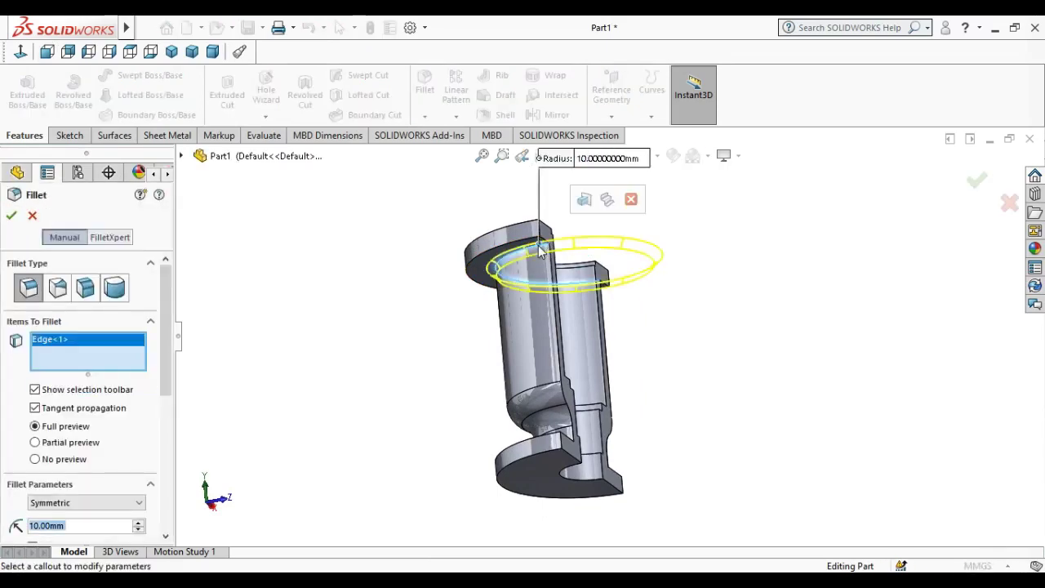
pyautogui.moveTo(537, 245); pyautogui.dragTo(527, 430, button='middle')
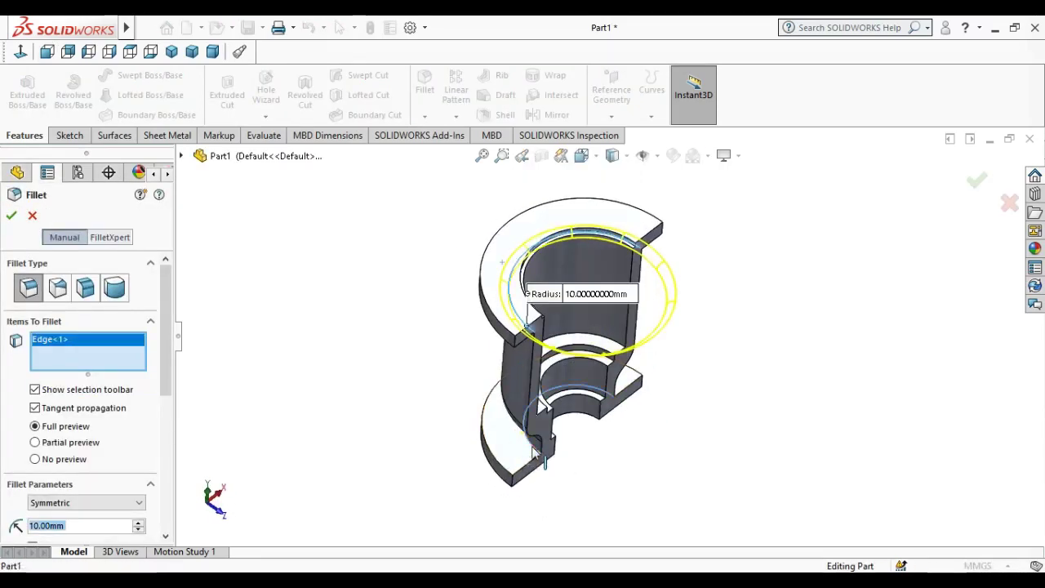
pyautogui.click(554, 457)
pyautogui.moveTo(554, 457); pyautogui.dragTo(253, 349, button='middle')
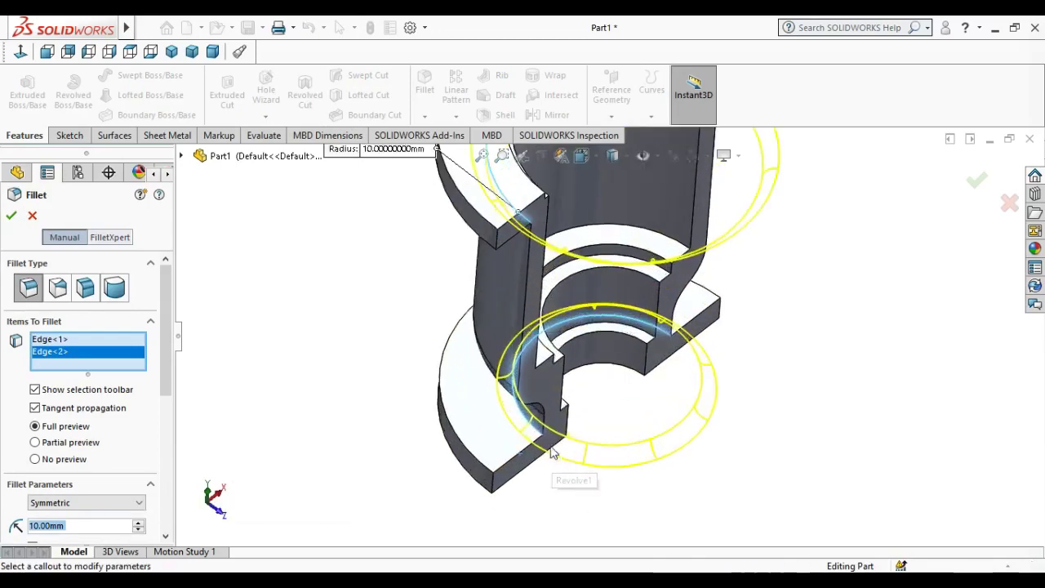
pyautogui.click(9, 216)
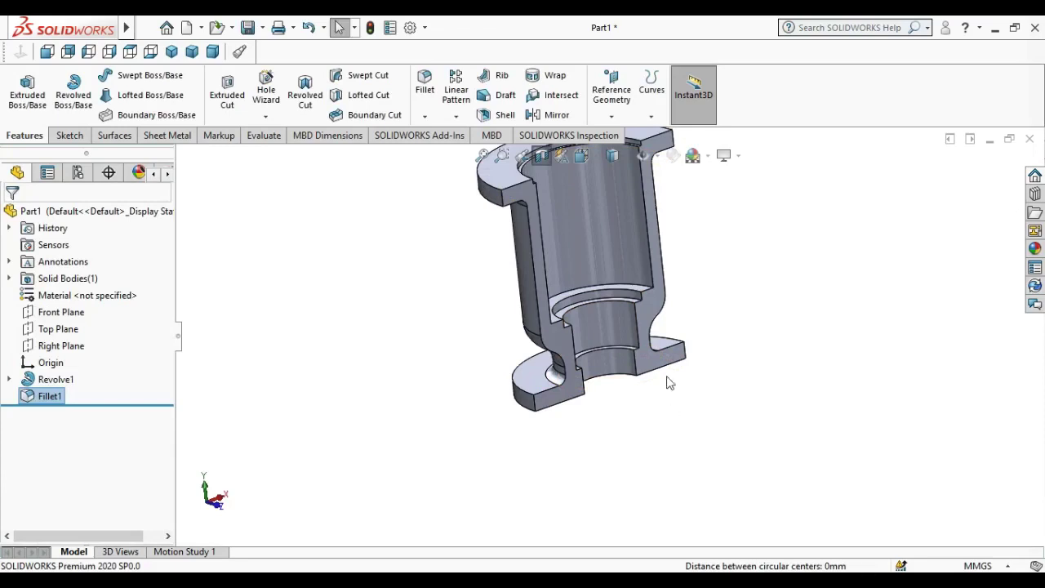
# Step: Fillet the inner bore edge with a 5 mm radius
pyautogui.moveTo(668, 382); pyautogui.dragTo(638, 369, button='middle')
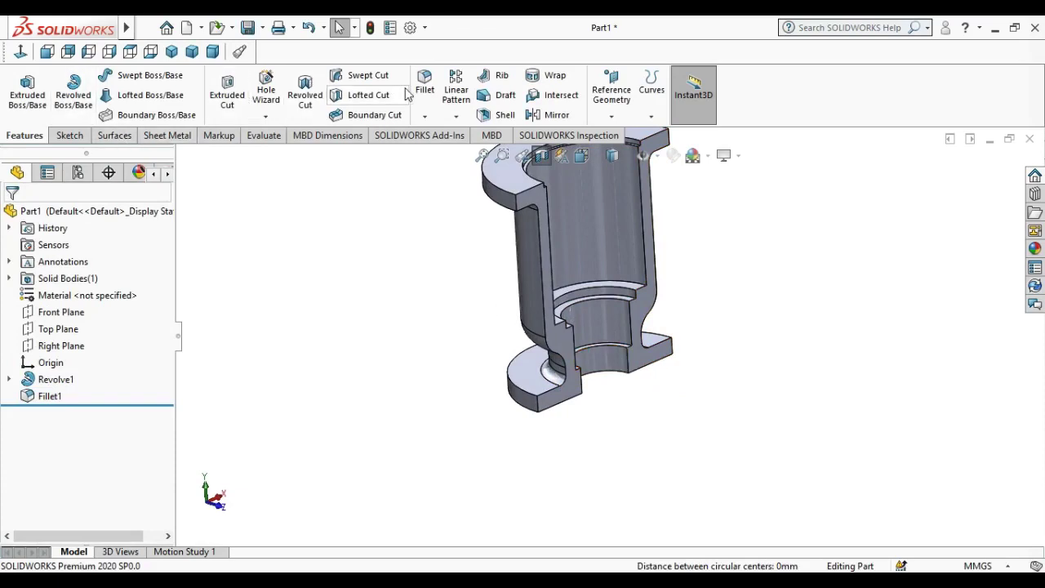
pyautogui.scroll(-5, 625, 340)
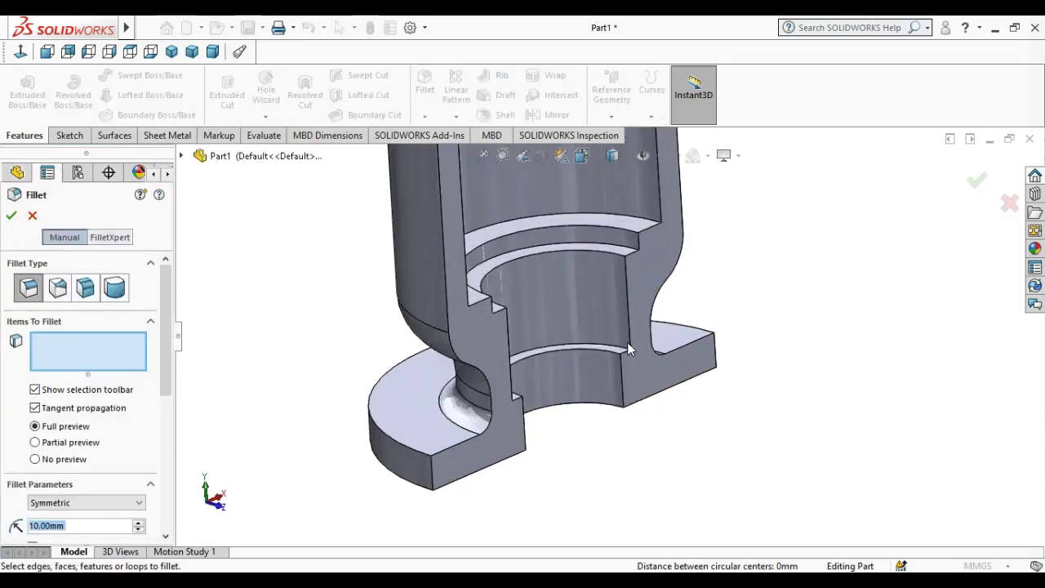
pyautogui.click(624, 353)
pyautogui.scroll(5, 626, 354)
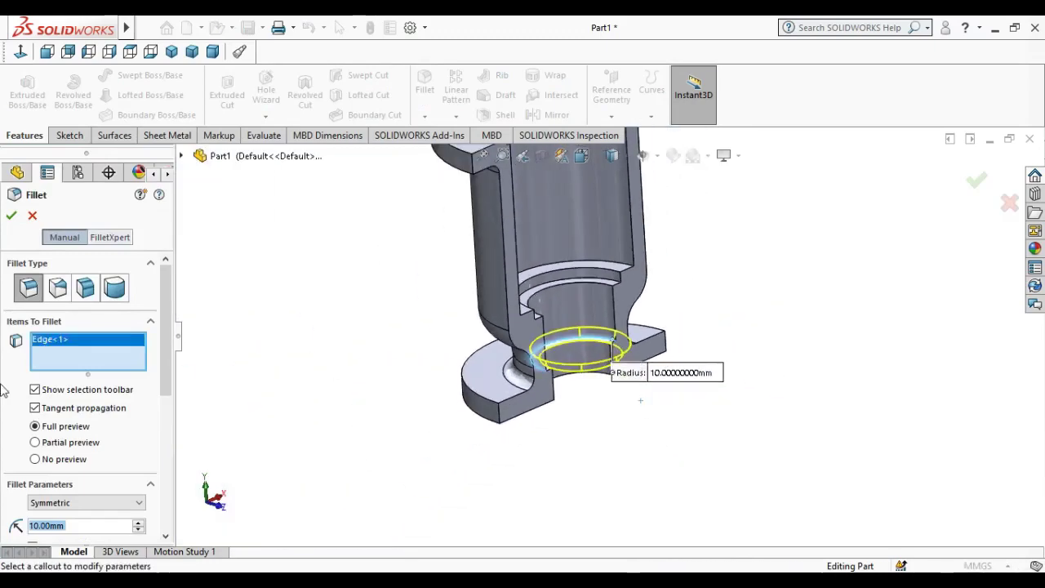
pyautogui.write('5')
pyautogui.press('Return')
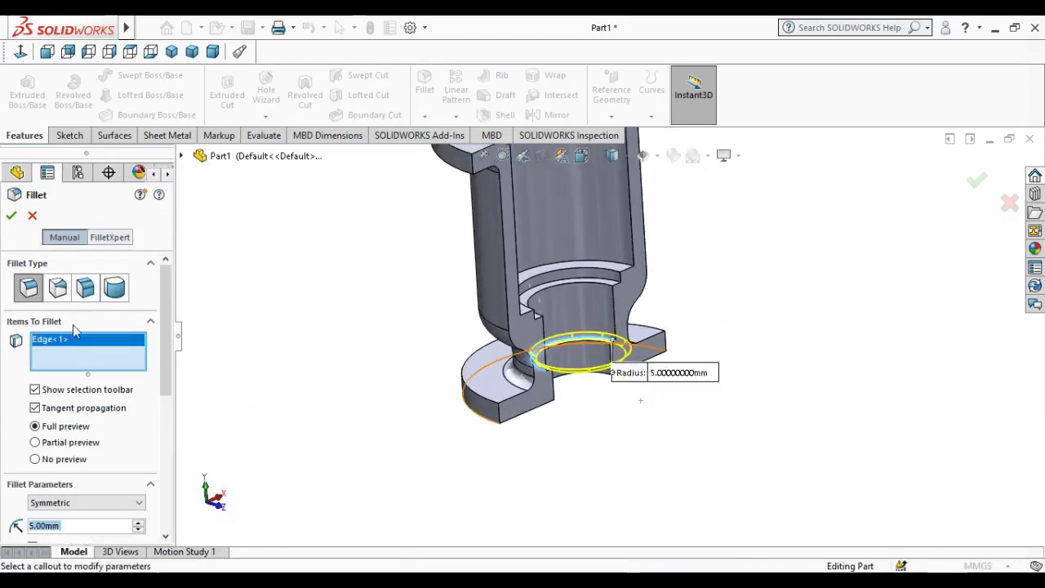
pyautogui.click(10, 216)
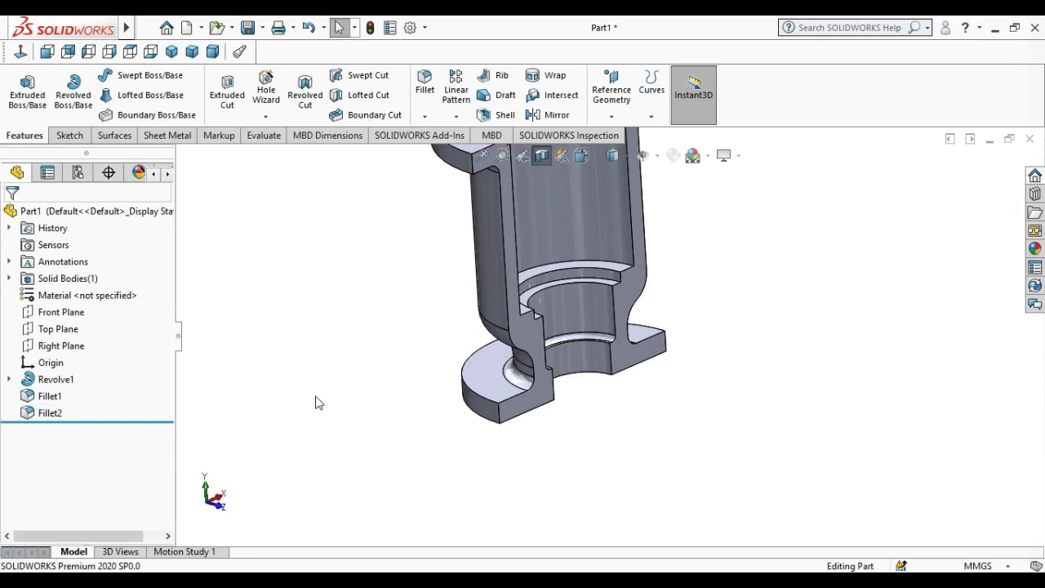
pyautogui.click(430, 118)
# Step: Chamfer the bore step edge at 2 mm × 45°, then orbit to inspect it
pyautogui.click(446, 152)
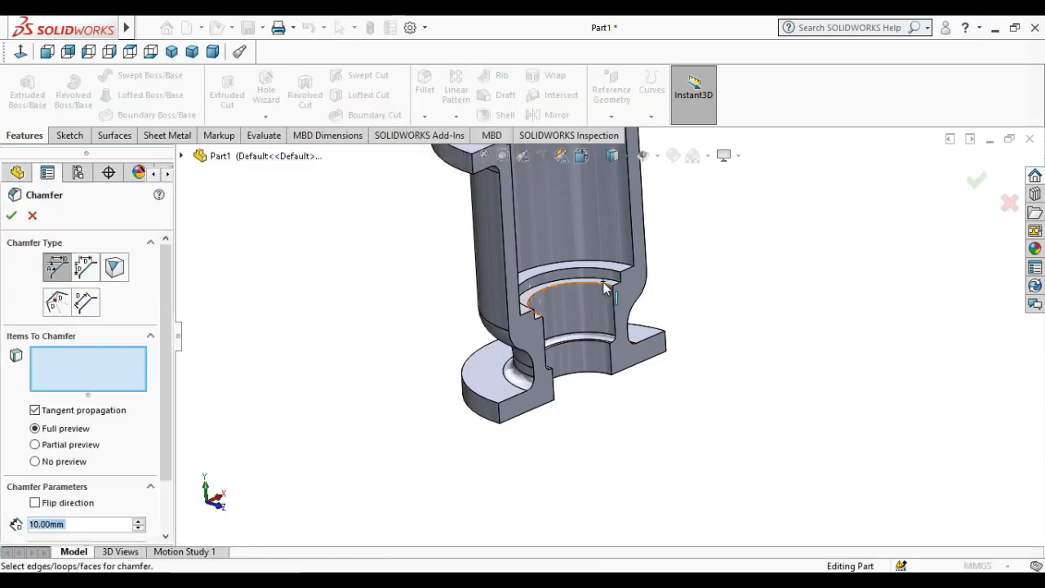
pyautogui.click(606, 289)
pyautogui.write('2')
pyautogui.press('Return')
pyautogui.click(14, 210)
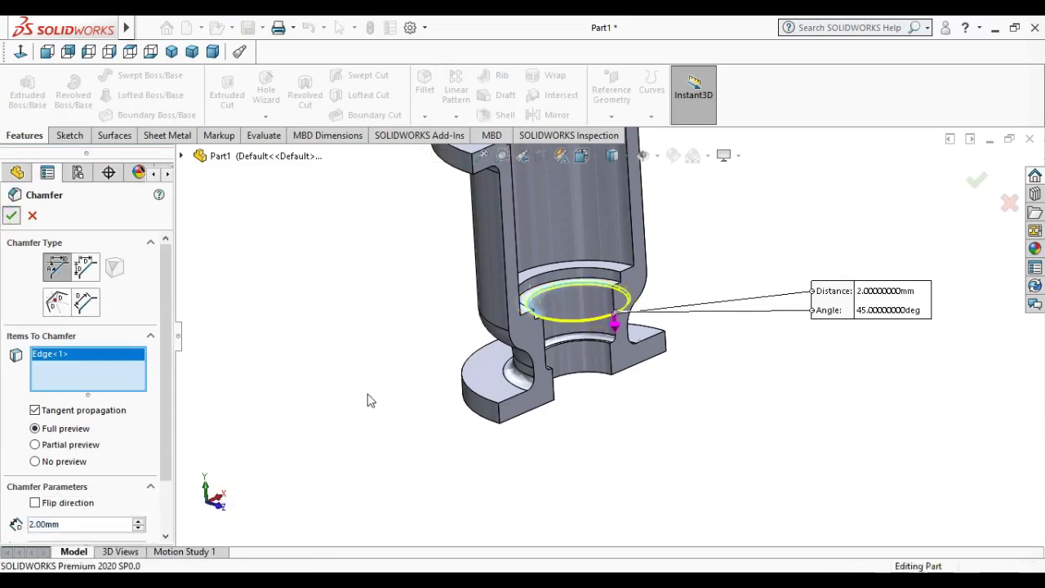
pyautogui.moveTo(380, 408)
pyautogui.mouseDown(button='middle')
pyautogui.moveTo(683, 310)
pyautogui.moveTo(640, 418)
pyautogui.moveTo(639, 331)
pyautogui.moveTo(582, 338)
pyautogui.mouseUp(button='middle')
pyautogui.scroll(-5, 640, 418)
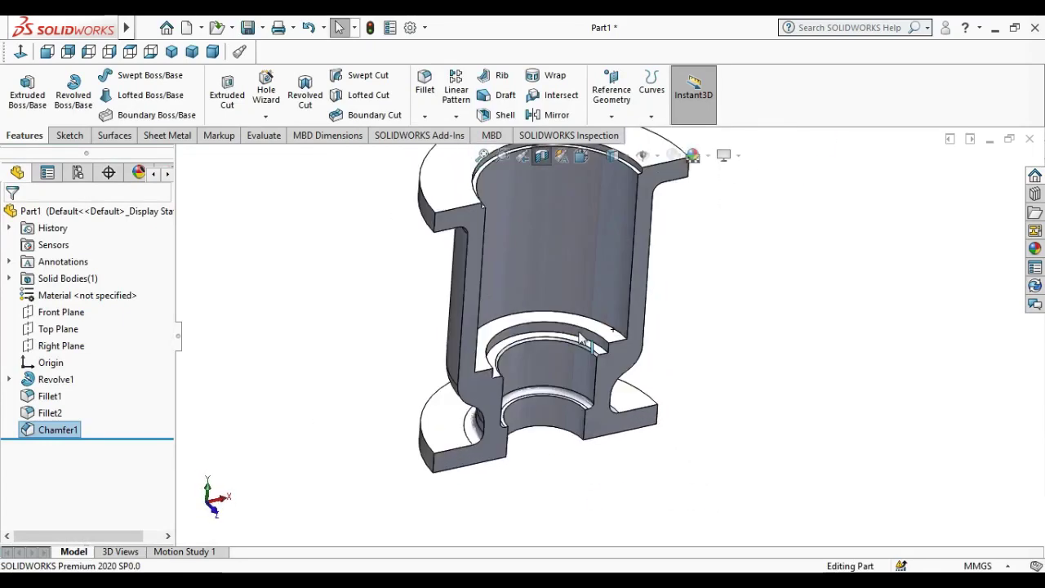
pyautogui.scroll(3, 582, 338)
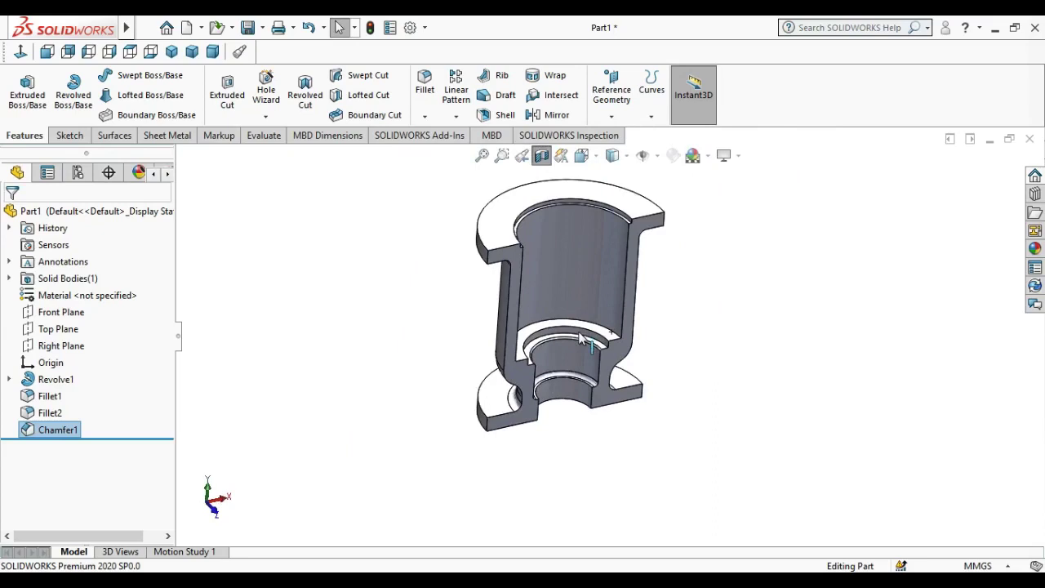
pyautogui.moveTo(582, 338); pyautogui.dragTo(455, 305, button='middle')
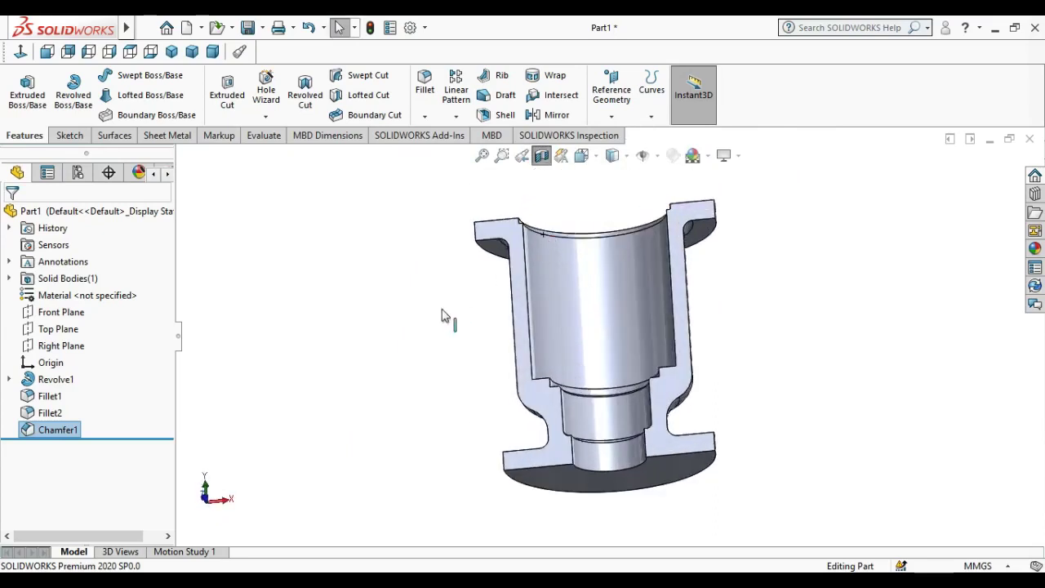
# Step: Turn off the section view to show the full part, then select the Front Plane
pyautogui.click(419, 344)
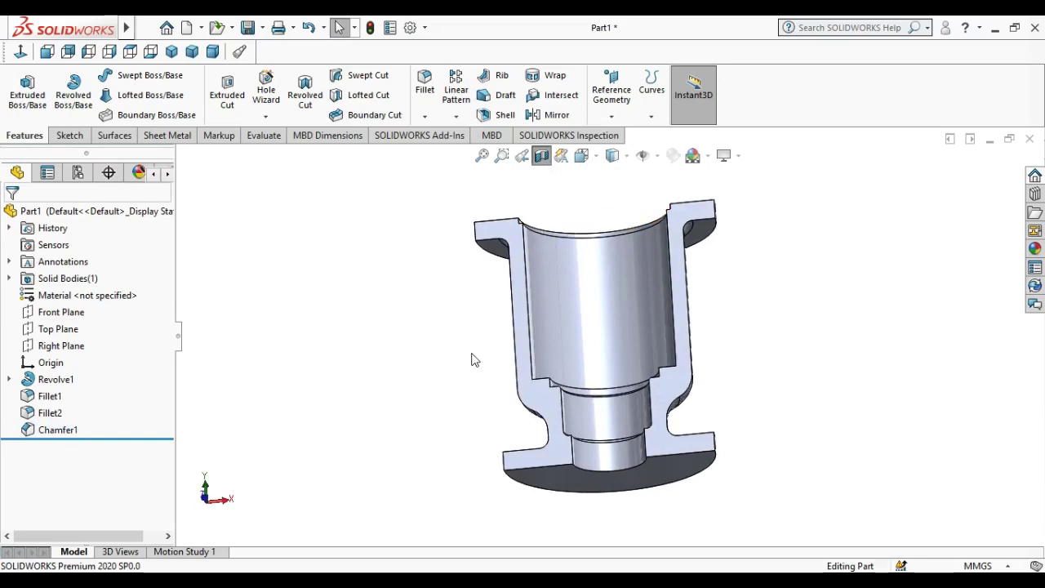
pyautogui.moveTo(595, 361)
pyautogui.mouseDown(button='middle')
pyautogui.moveTo(606, 372)
pyautogui.moveTo(603, 410)
pyautogui.mouseUp(button='middle')
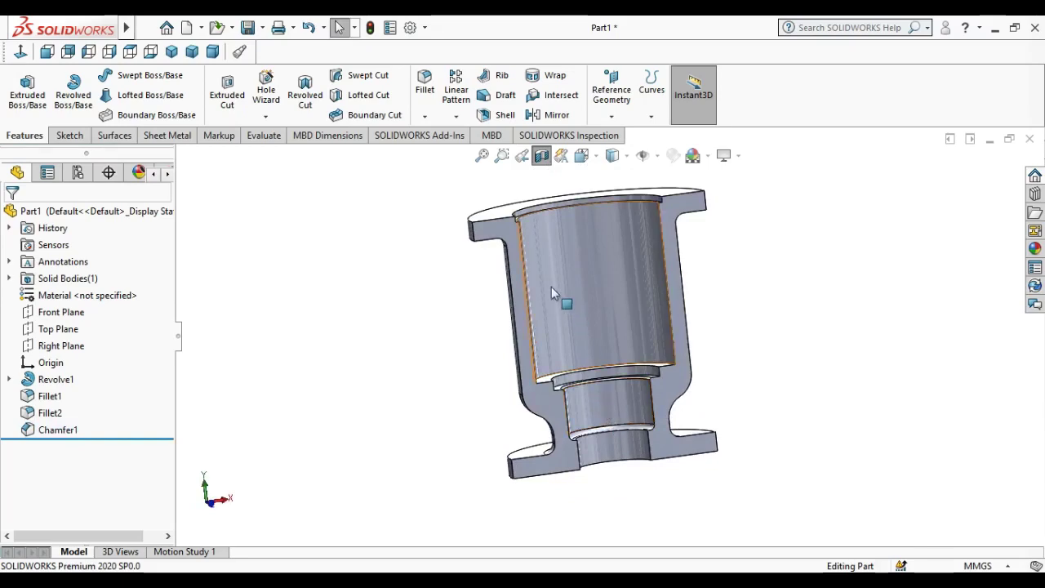
pyautogui.moveTo(557, 297); pyautogui.dragTo(547, 196, button='middle')
pyautogui.click(545, 163)
pyautogui.moveTo(852, 422); pyautogui.dragTo(702, 427, button='middle')
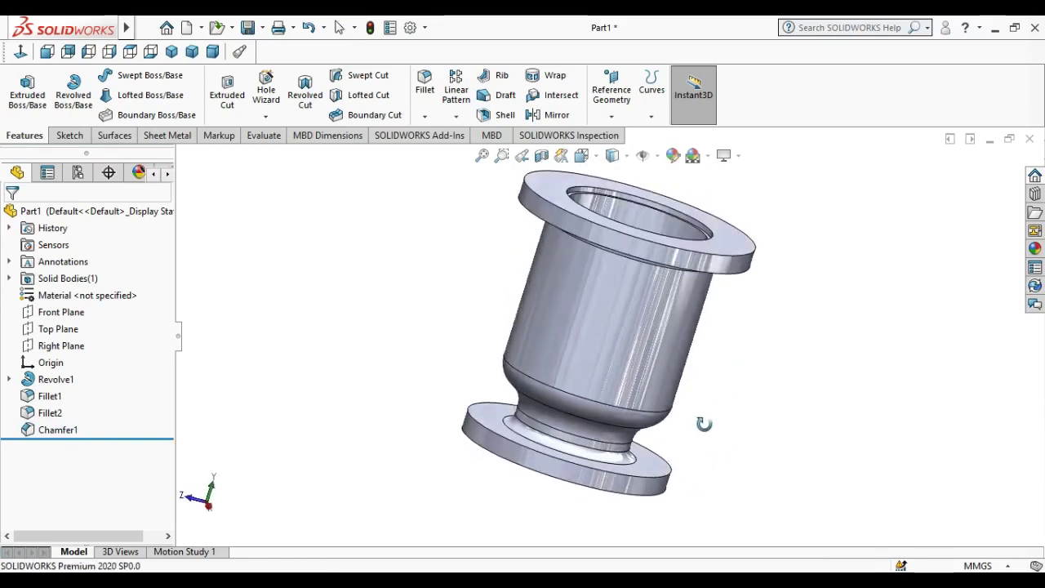
pyautogui.click(53, 312)
pyautogui.hotkey('ctrl', '8')
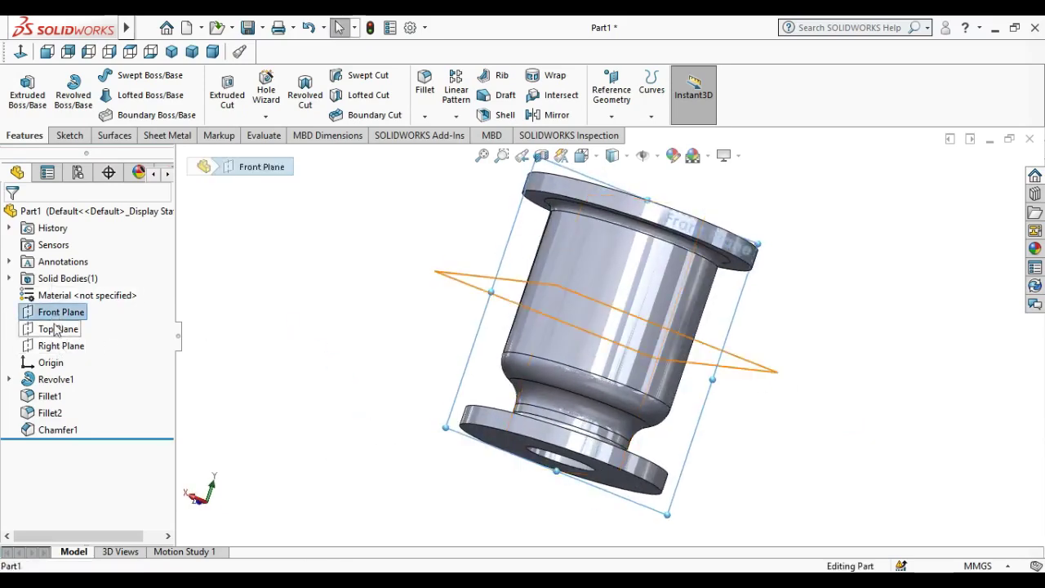
pyautogui.rightClick(57, 319)
# Step: Start a sketch on the Front Plane and draw a circle centred on the origin
pyautogui.click(67, 295)
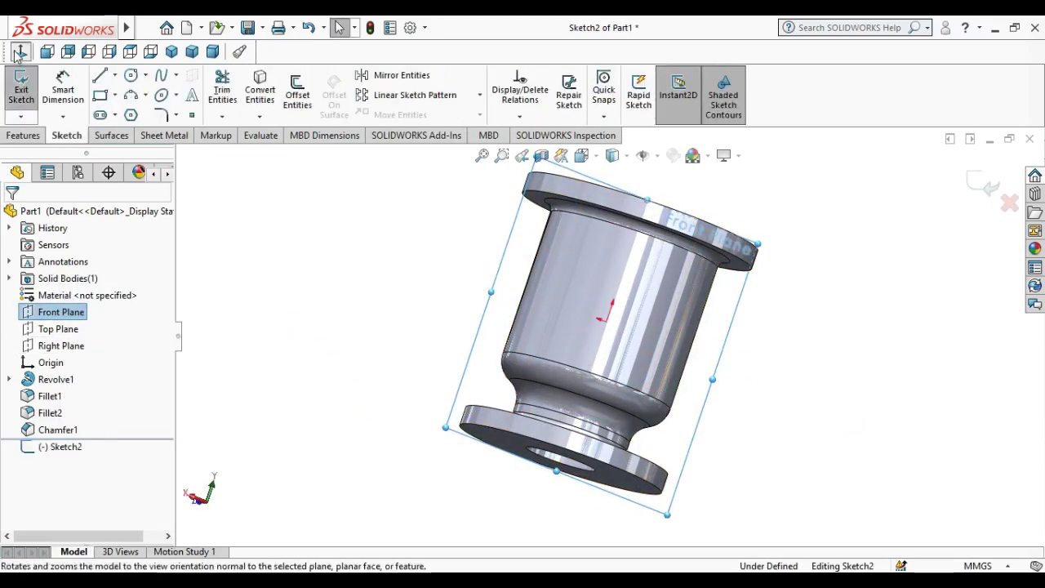
pyautogui.click(47, 52)
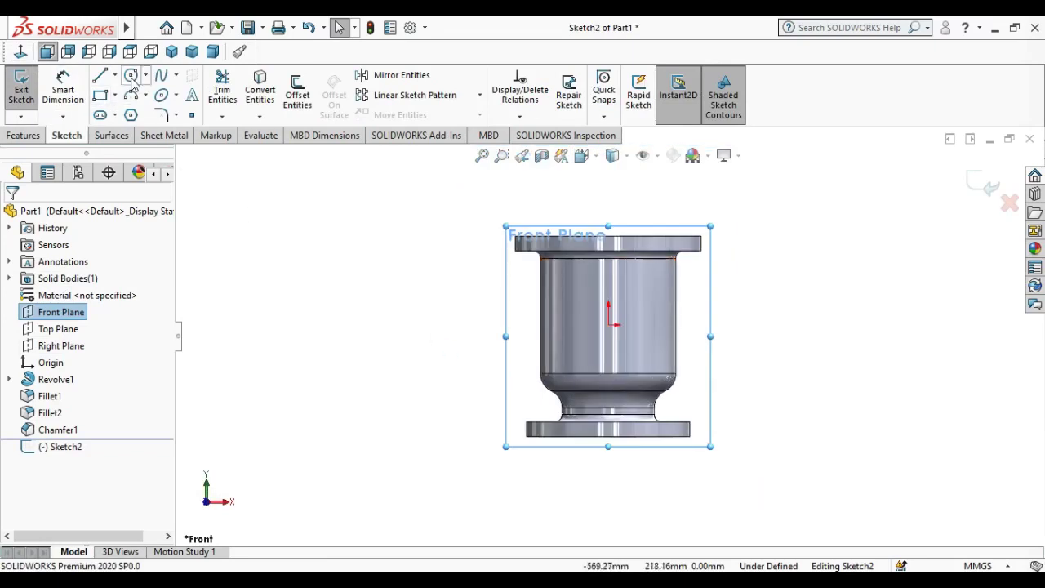
pyautogui.click(608, 324)
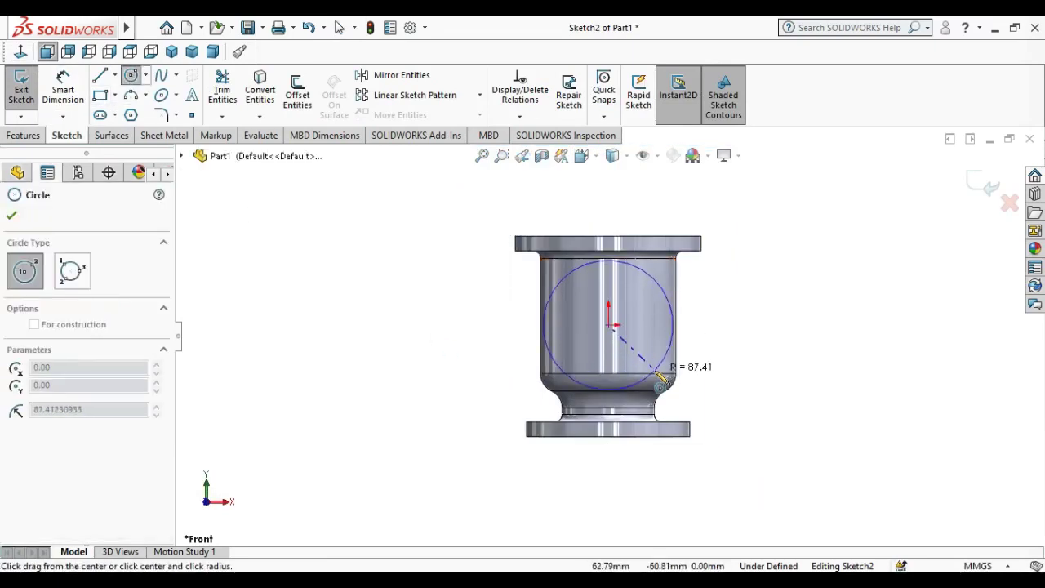
pyautogui.click(658, 377)
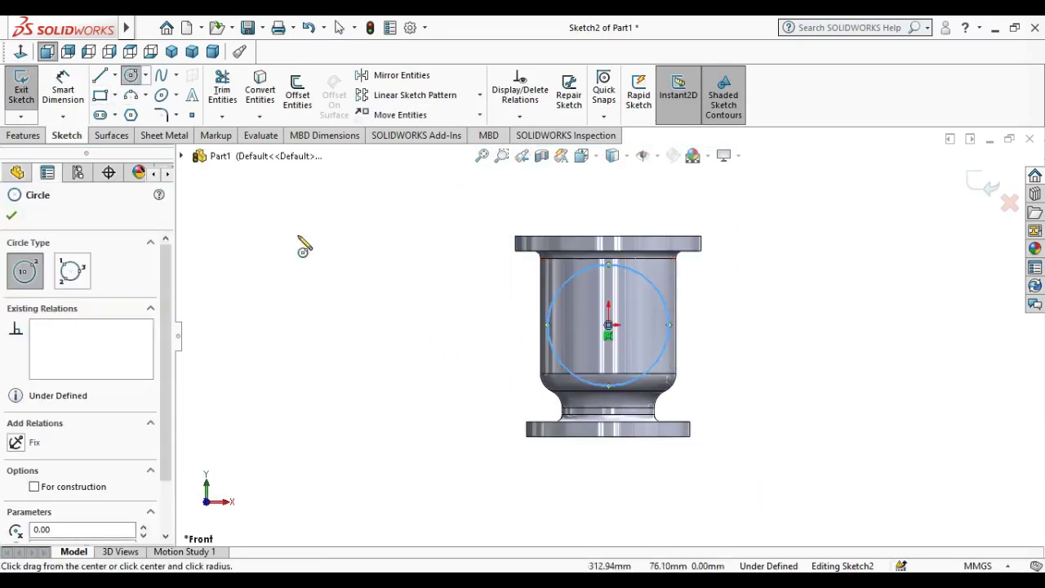
pyautogui.press('Escape')
# Step: Dimension the circle's diameter to 108 mm
pyautogui.click(57, 90)
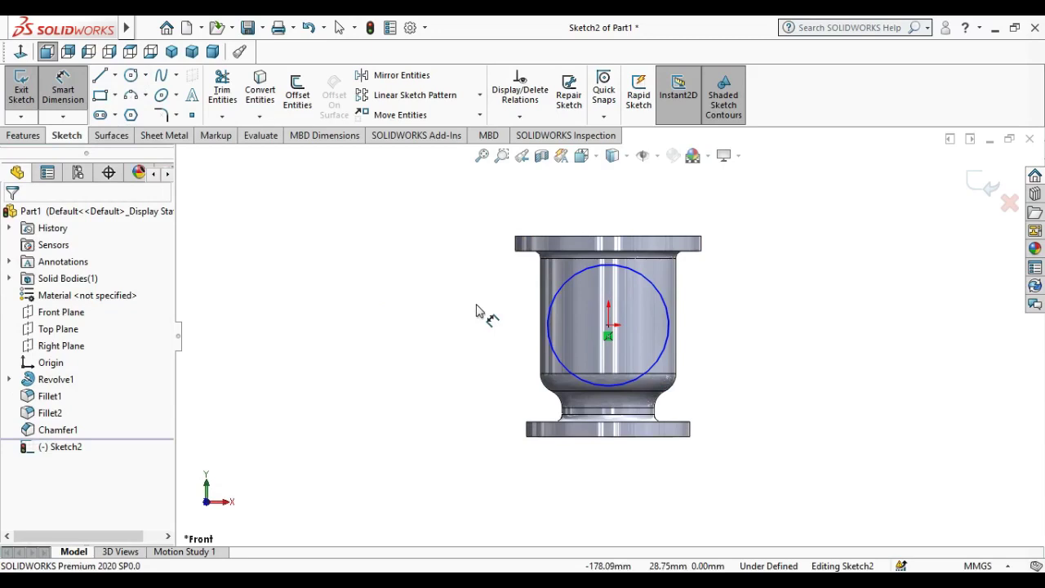
pyautogui.click(626, 393)
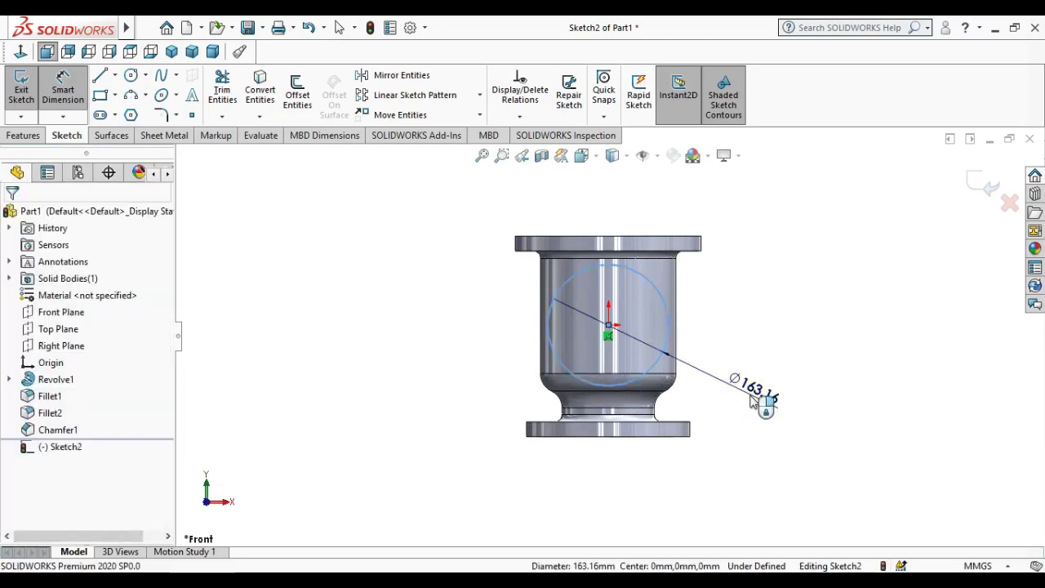
pyautogui.click(751, 400)
pyautogui.write('108')
pyautogui.press('Return')
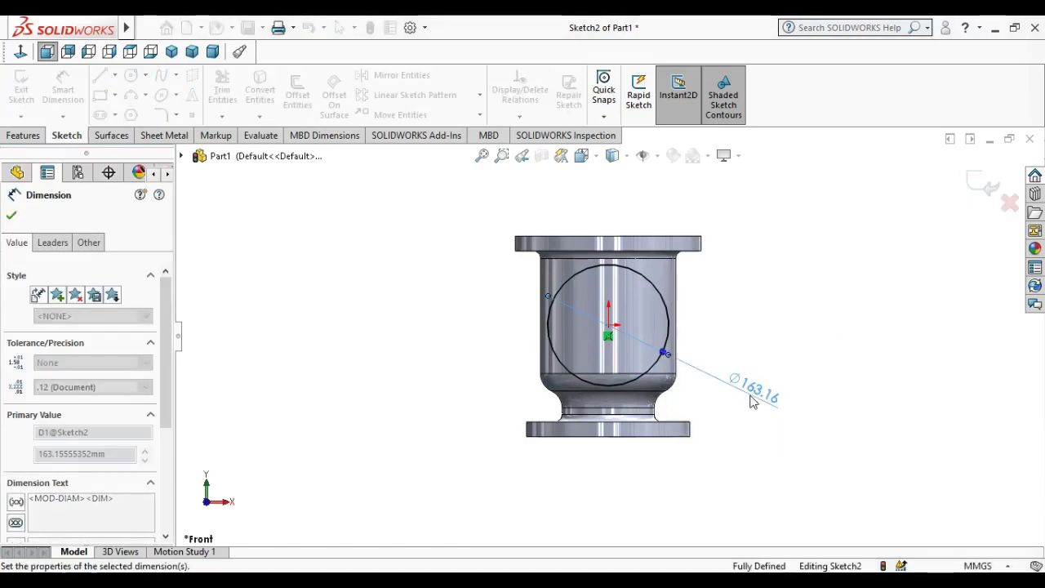
pyautogui.moveTo(737, 451)
pyautogui.mouseDown(button='middle')
pyautogui.moveTo(793, 303)
pyautogui.moveTo(814, 340)
pyautogui.moveTo(781, 373)
pyautogui.moveTo(764, 374)
pyautogui.mouseUp(button='middle')
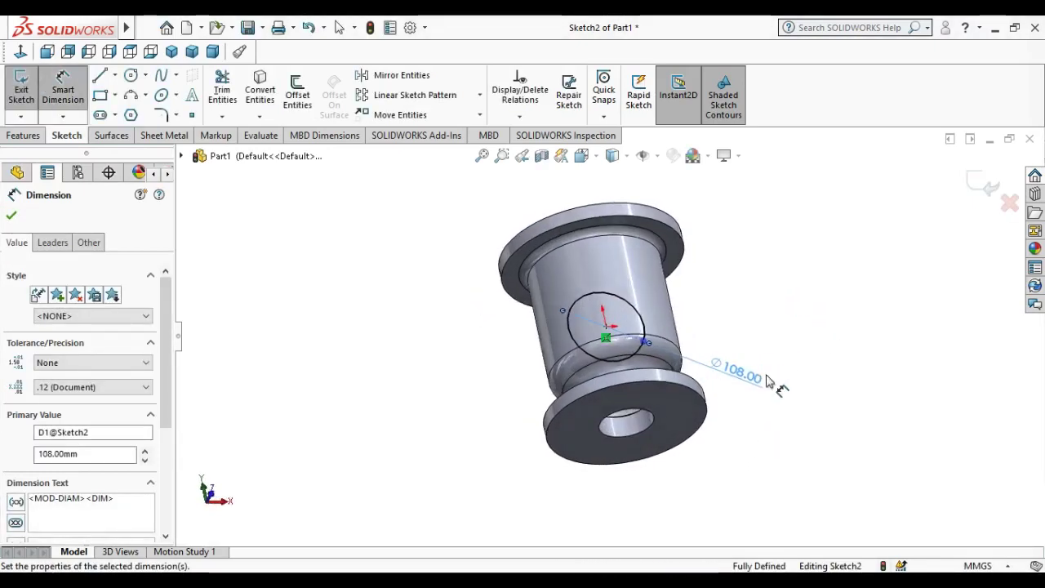
pyautogui.click(11, 218)
pyautogui.click(23, 135)
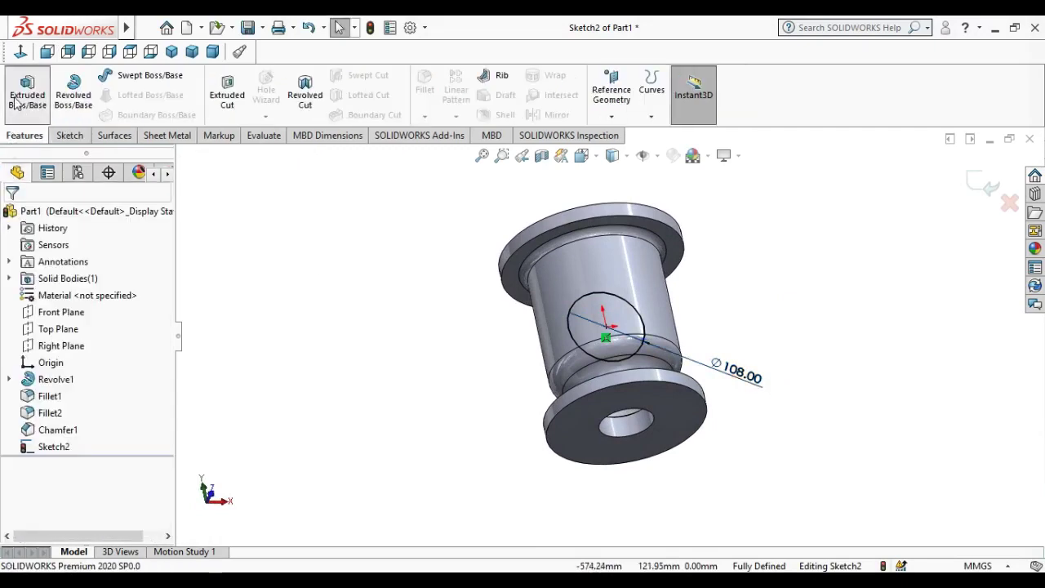
# Step: Start a Boss-Extrude of the circle with its From condition set to Offset
pyautogui.click(57, 307)
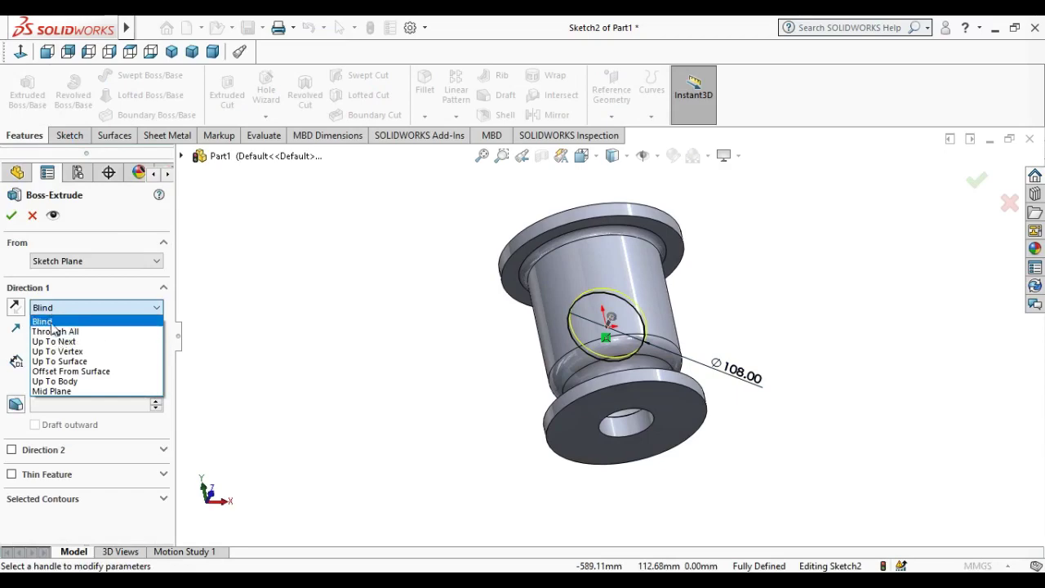
pyautogui.click(53, 261)
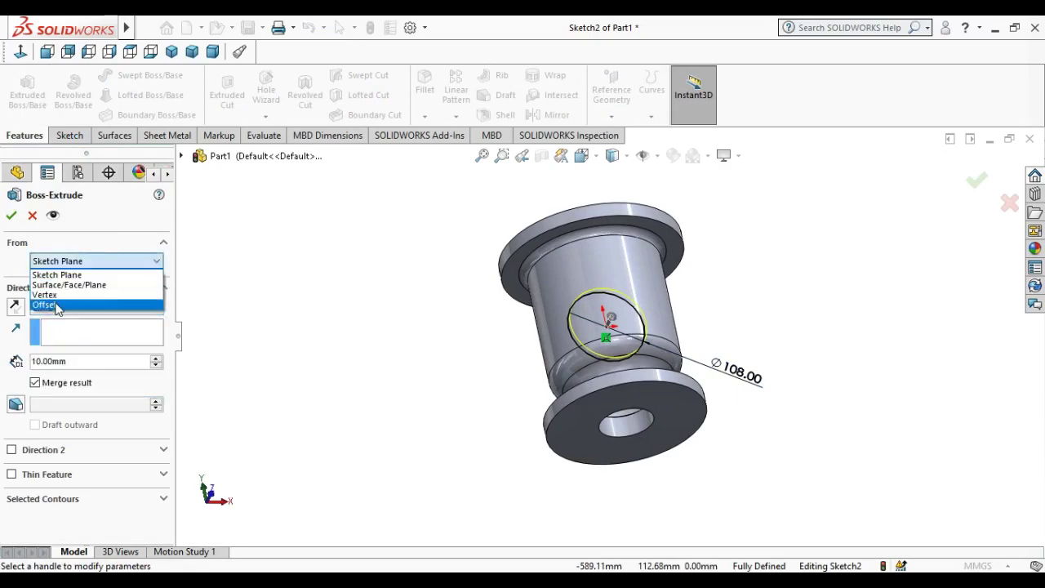
pyautogui.click(57, 300)
pyautogui.hotkey('alt', 'Tab')
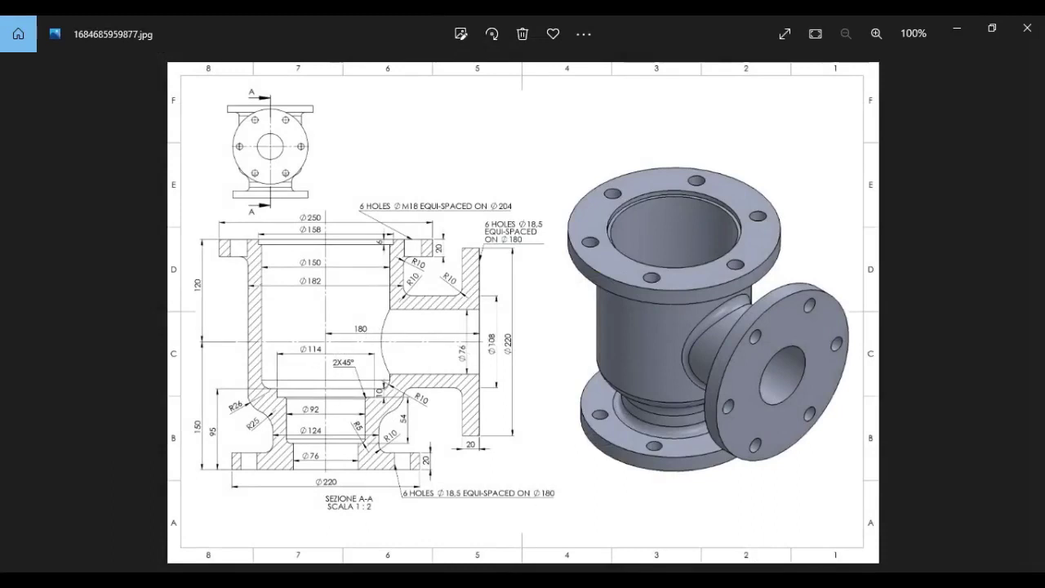
# Step: After checking the reference drawing, set the extrusion's start offset to 180 mm
pyautogui.hotkey('alt', 'Tab')
pyautogui.doubleClick(83, 284)
pyautogui.write('180')
pyautogui.press('Return')
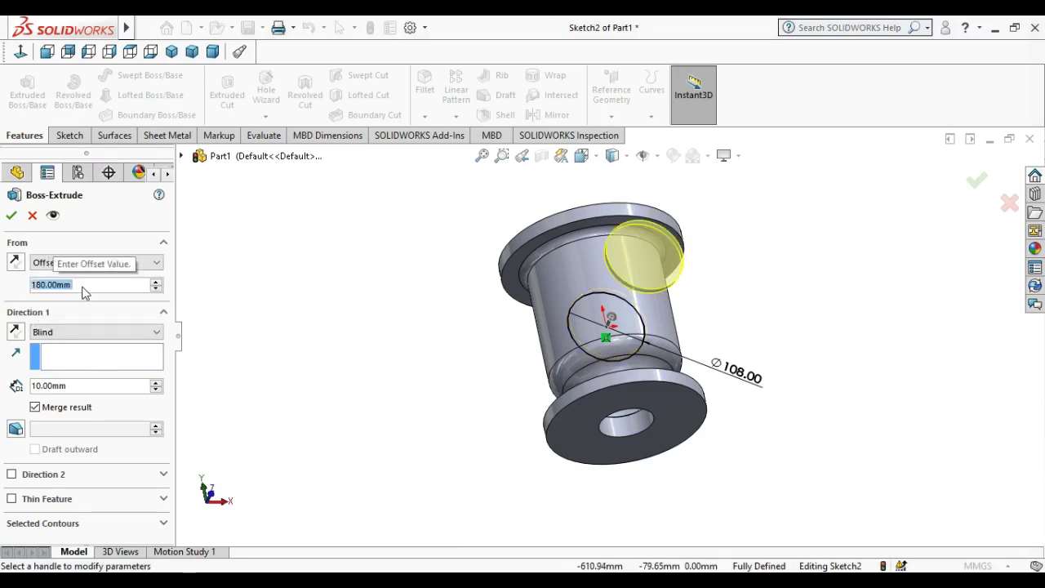
# Step: Extrude the boss Up To Next, reversed toward the pipe body, creating Boss-Extrude1
pyautogui.moveTo(461, 401)
pyautogui.mouseDown(button='middle')
pyautogui.moveTo(536, 338)
pyautogui.moveTo(526, 387)
pyautogui.mouseUp(button='middle')
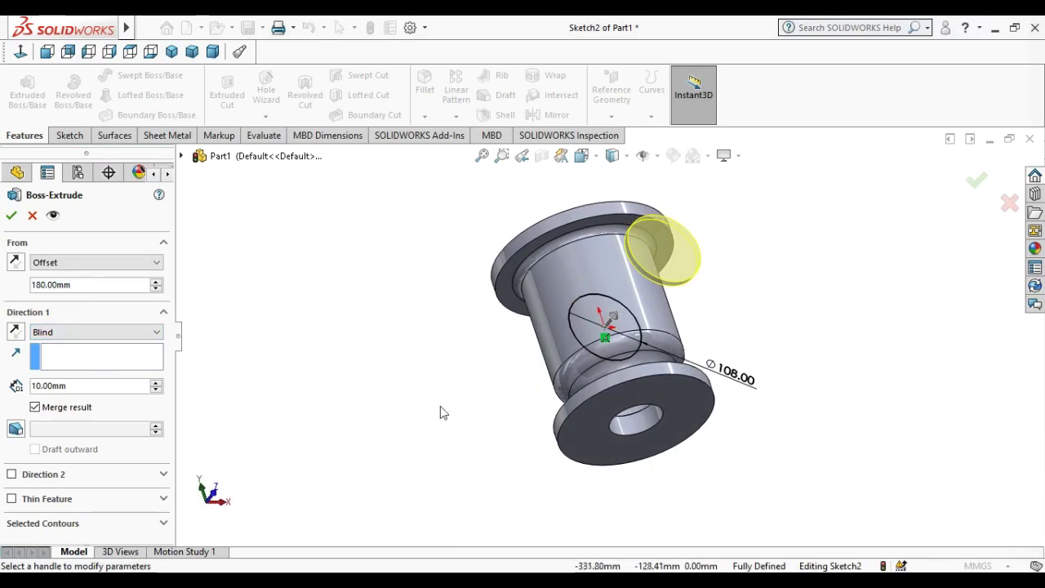
pyautogui.click(51, 334)
pyautogui.click(69, 367)
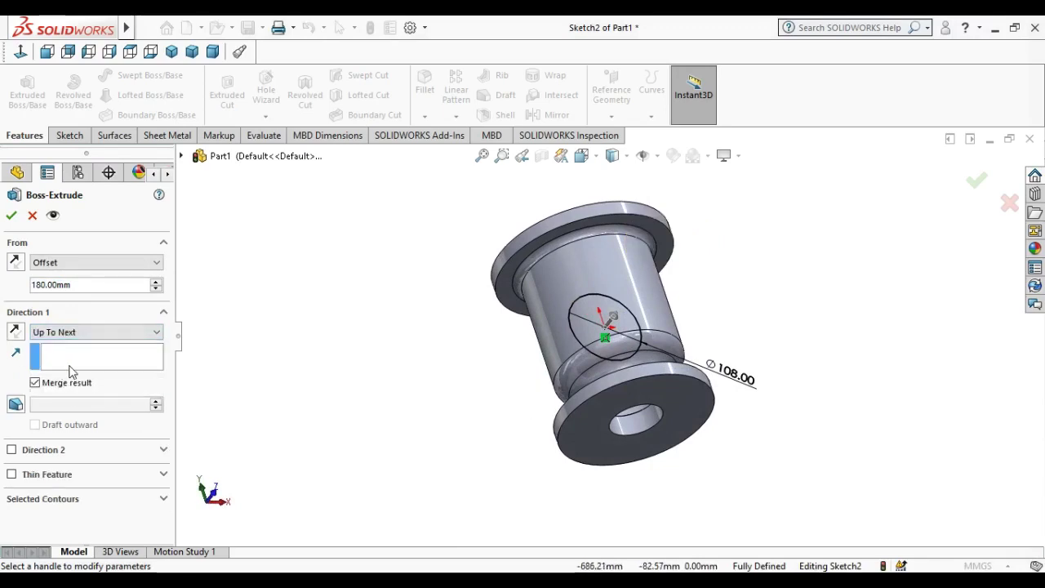
pyautogui.click(15, 331)
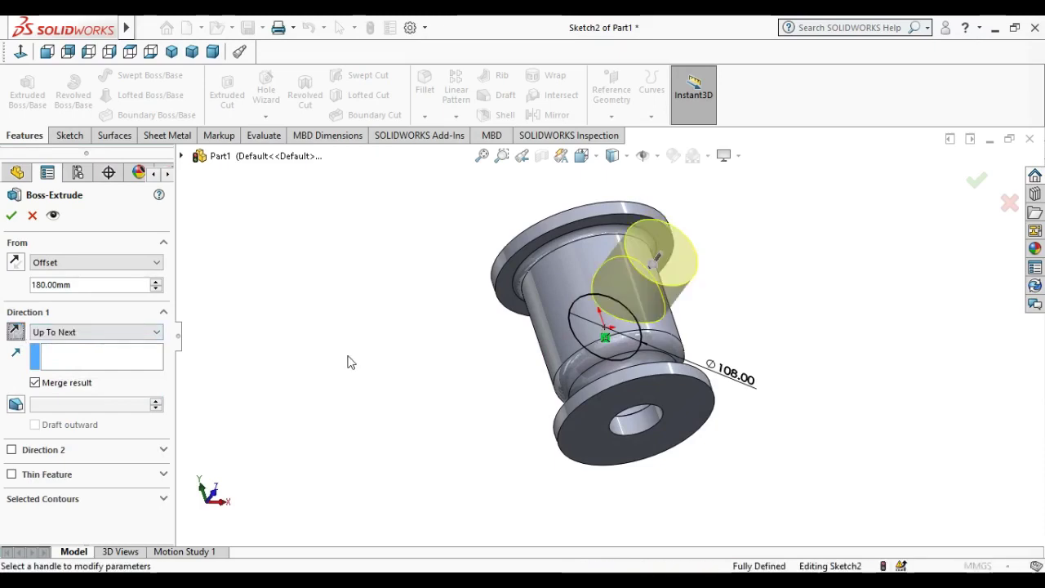
pyautogui.moveTo(350, 361); pyautogui.dragTo(334, 330, button='middle')
pyautogui.click(11, 216)
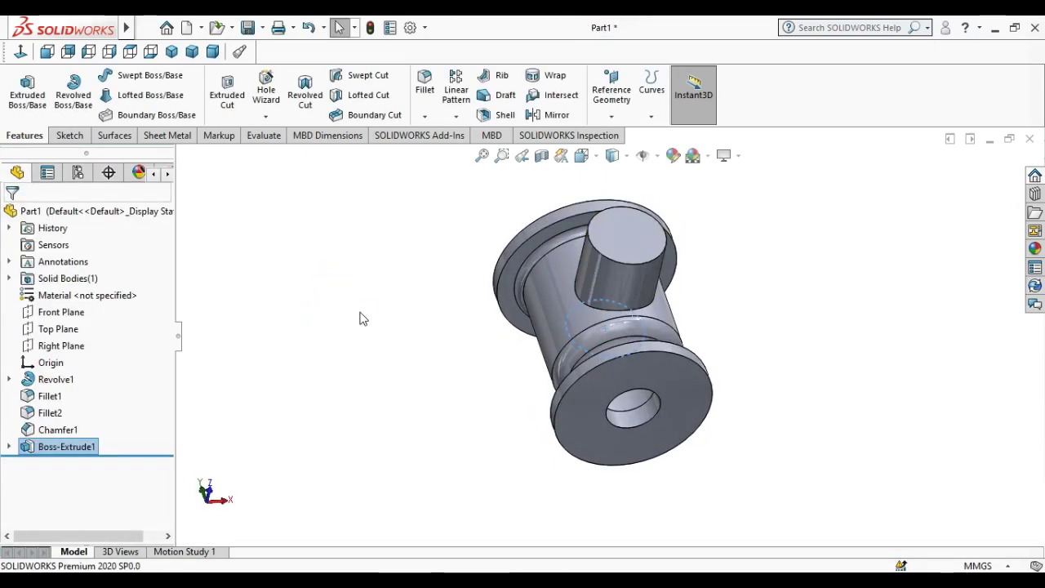
pyautogui.click(646, 234)
# Step: Sketch a centred circle on the boss face and dimension it to Ø220
pyautogui.click(695, 190)
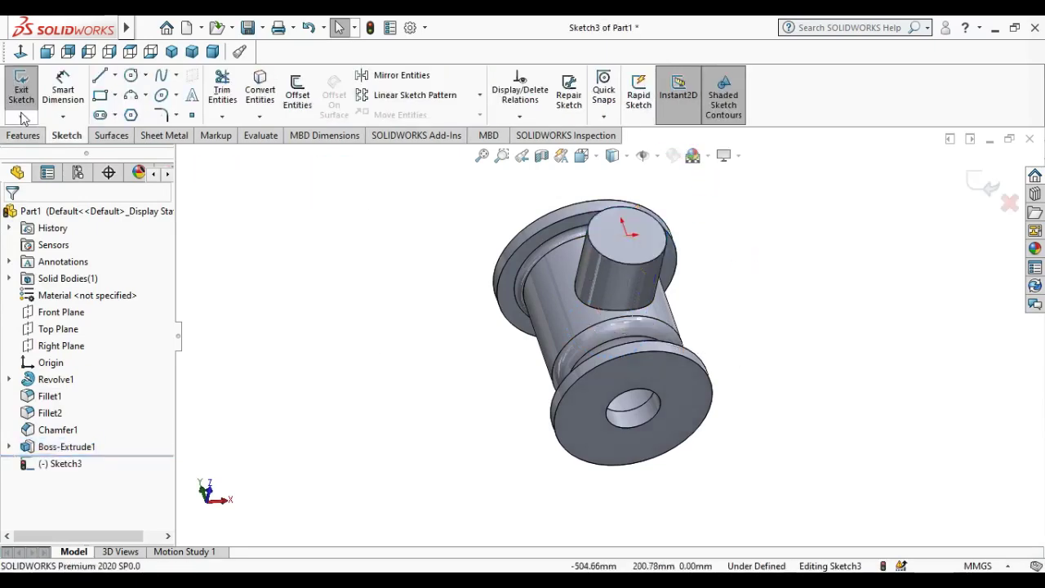
pyautogui.click(21, 51)
pyautogui.click(131, 74)
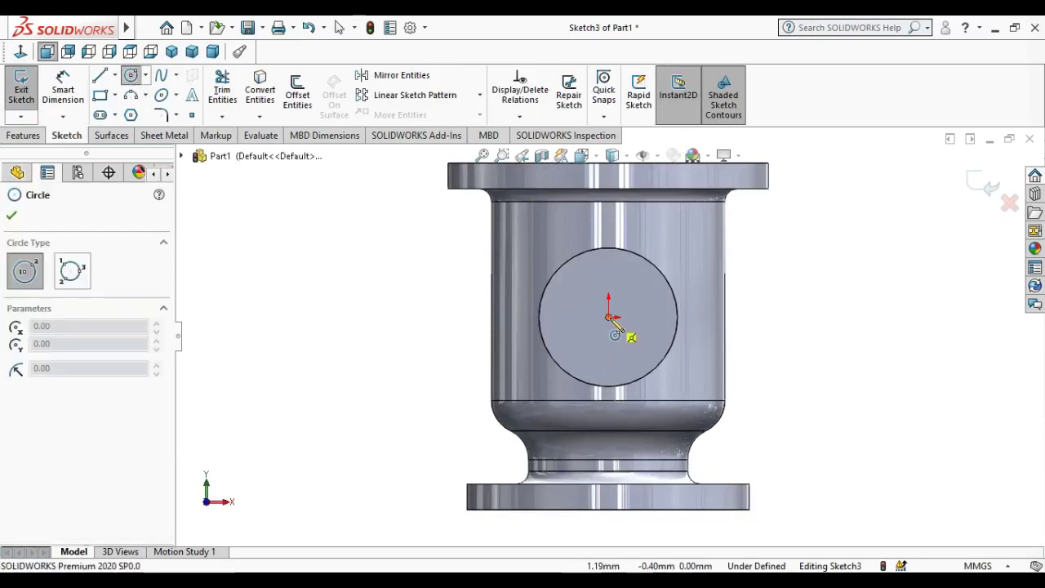
pyautogui.click(608, 318)
pyautogui.click(671, 379)
pyautogui.press('Escape')
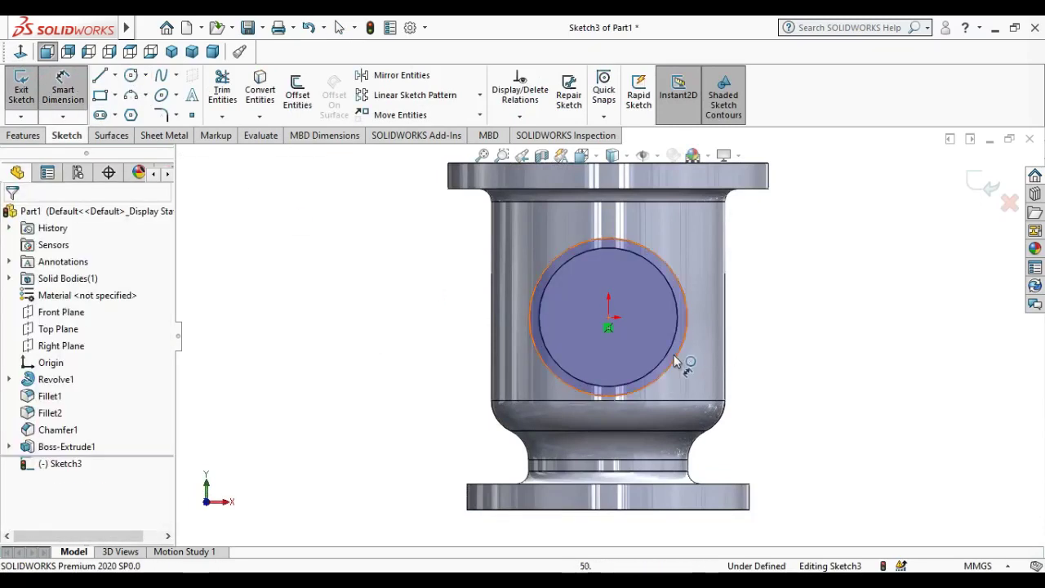
pyautogui.click(680, 367)
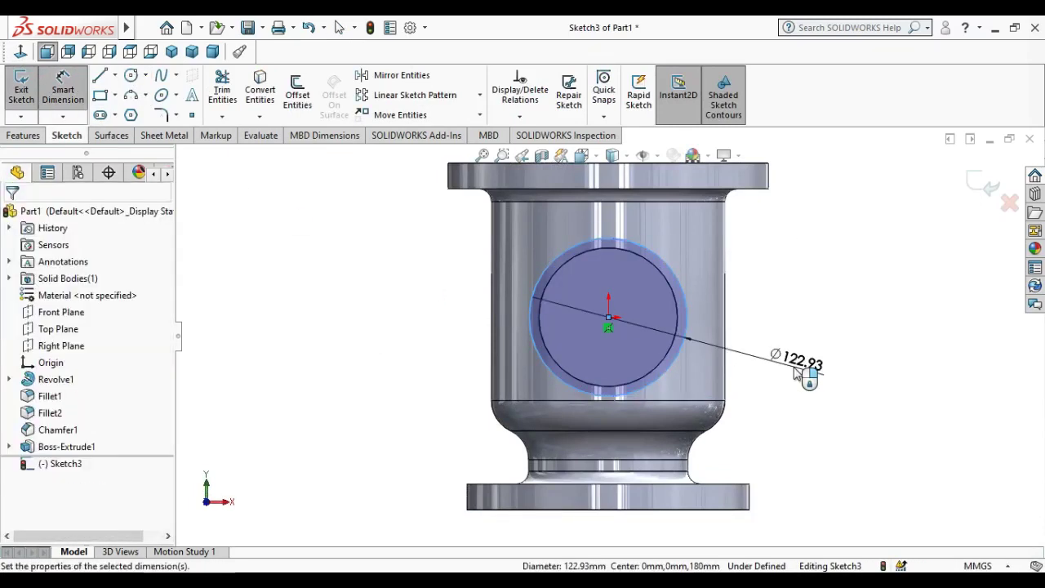
pyautogui.click(796, 373)
pyautogui.write('220')
pyautogui.press('Return')
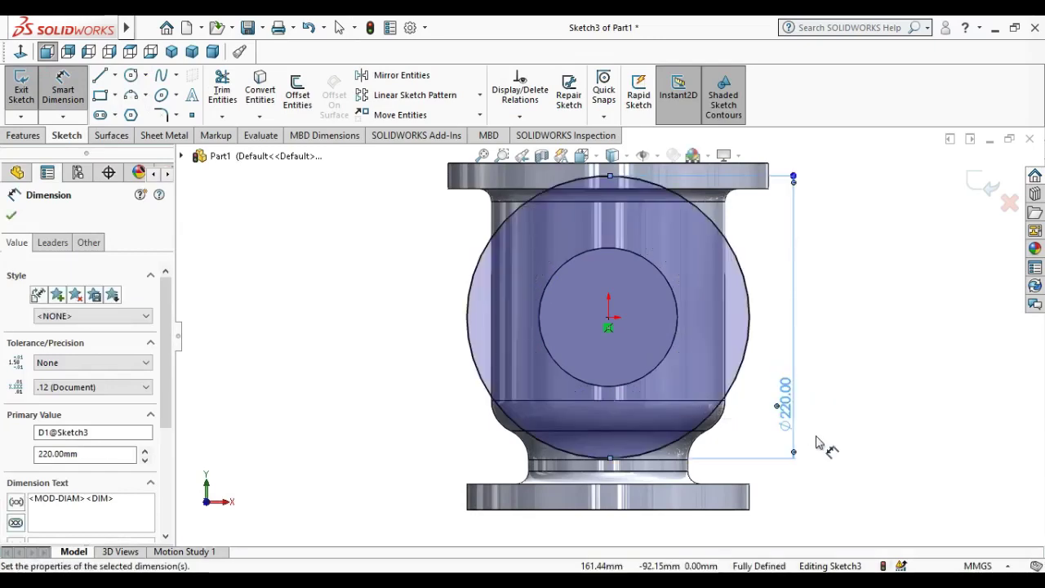
pyautogui.click(818, 442)
# Step: Extrude the 220 mm circle 20 mm to form the branch flange
pyautogui.moveTo(816, 438)
pyautogui.mouseDown(button='middle')
pyautogui.moveTo(800, 378)
pyautogui.moveTo(810, 349)
pyautogui.mouseUp(button='middle')
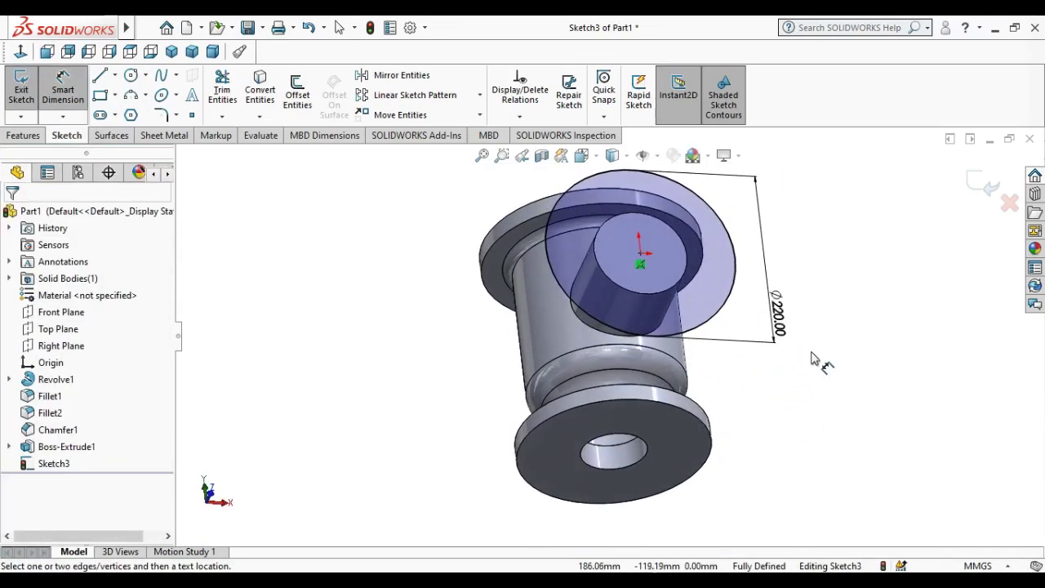
pyautogui.click(24, 136)
pyautogui.write('2')
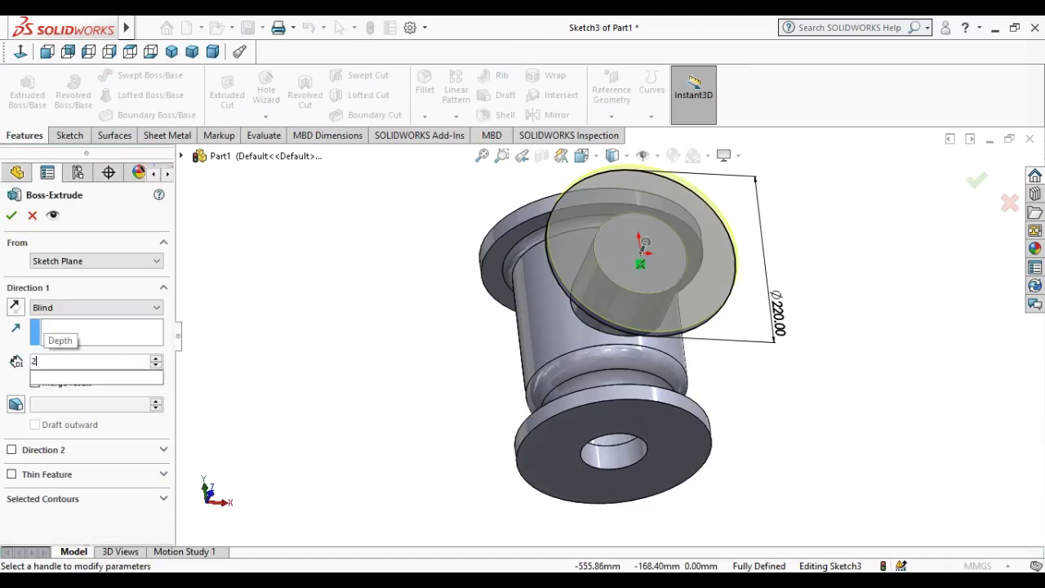
pyautogui.click(156, 358)
pyautogui.moveTo(299, 369); pyautogui.dragTo(345, 333, button='middle')
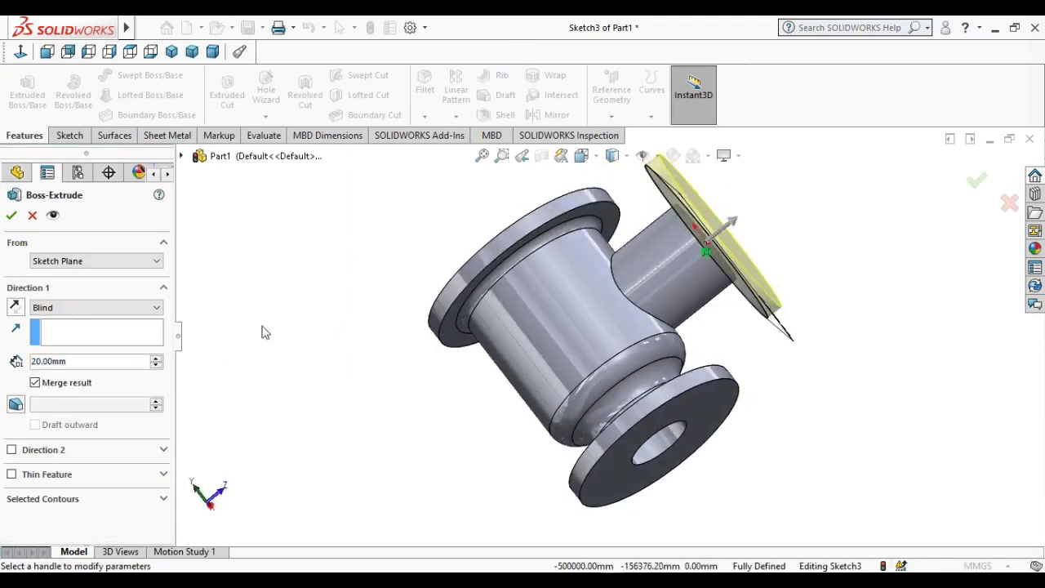
pyautogui.click(11, 214)
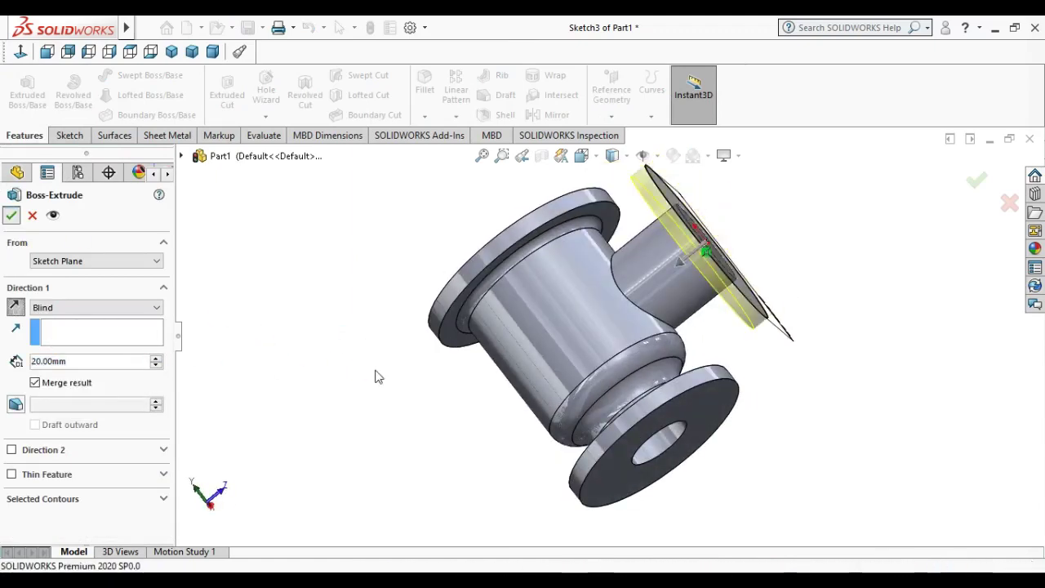
# Step: Start a new sketch on the flange's outer face
pyautogui.moveTo(469, 438)
pyautogui.mouseDown(button='middle')
pyautogui.moveTo(384, 455)
pyautogui.moveTo(892, 227)
pyautogui.mouseUp(button='middle')
pyautogui.click(676, 231)
pyautogui.click(738, 174)
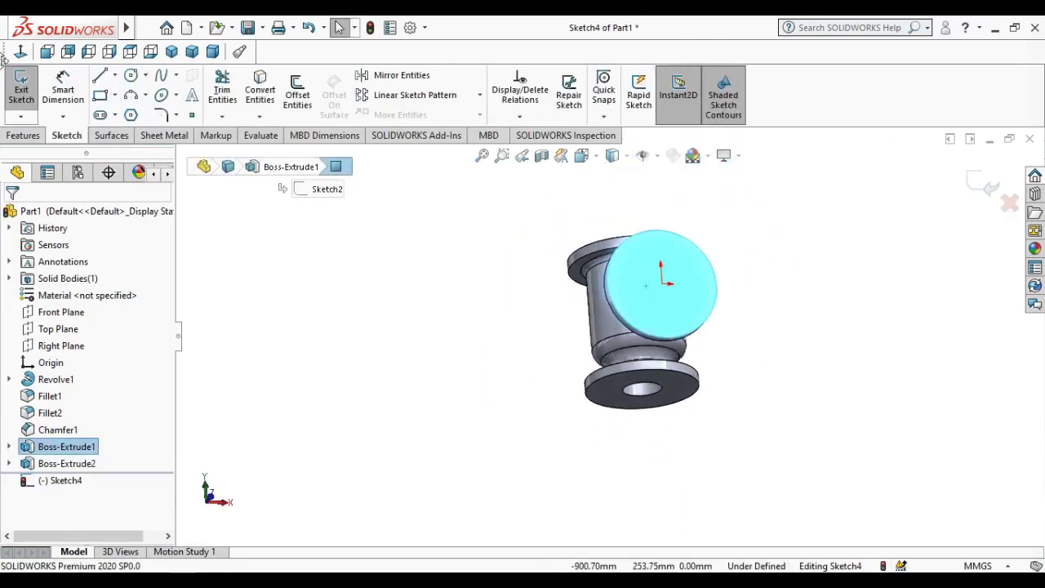
# Step: Draw a circle at the origin on the flange face and dimension it to Ø76
pyautogui.click(46, 52)
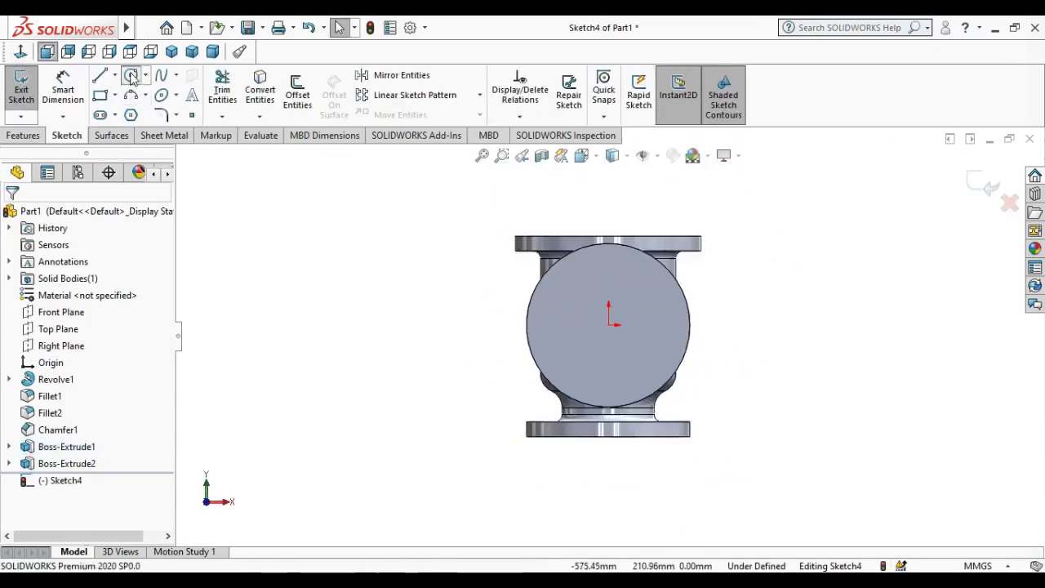
pyautogui.click(130, 76)
pyautogui.click(608, 325)
pyautogui.click(635, 354)
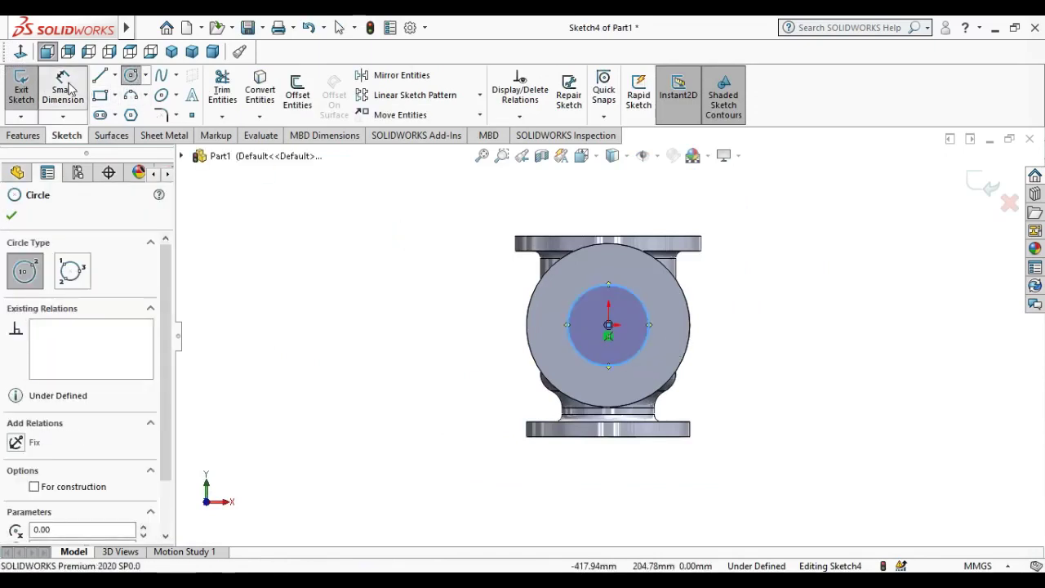
pyautogui.click(66, 88)
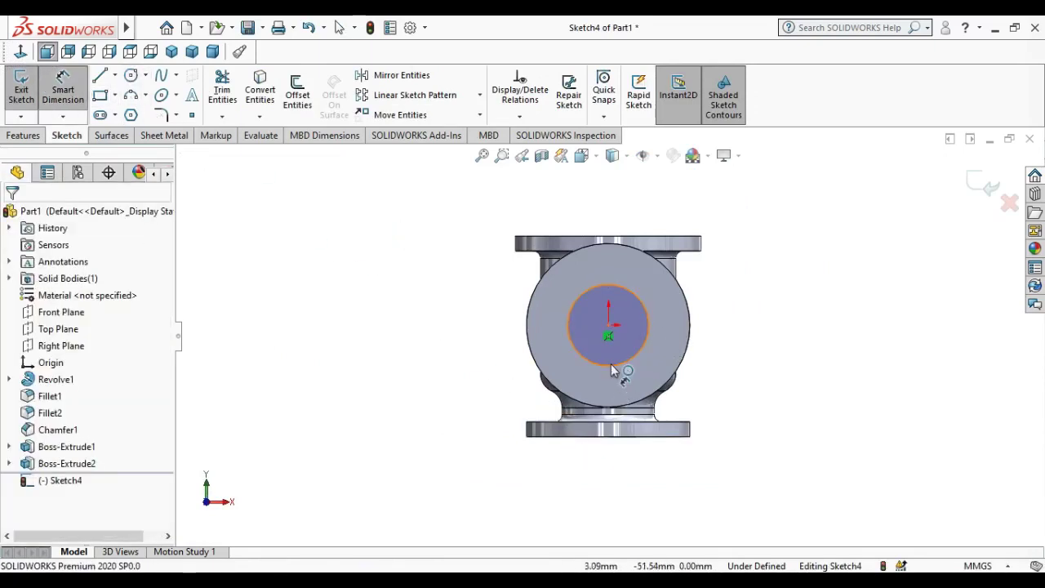
pyautogui.click(783, 395)
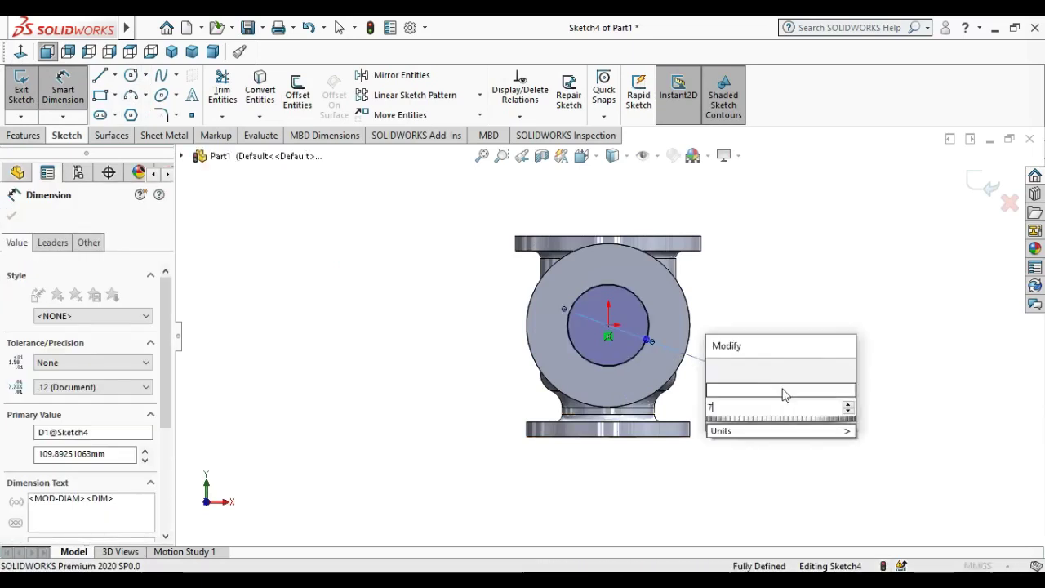
pyautogui.write('76')
pyautogui.press('Return')
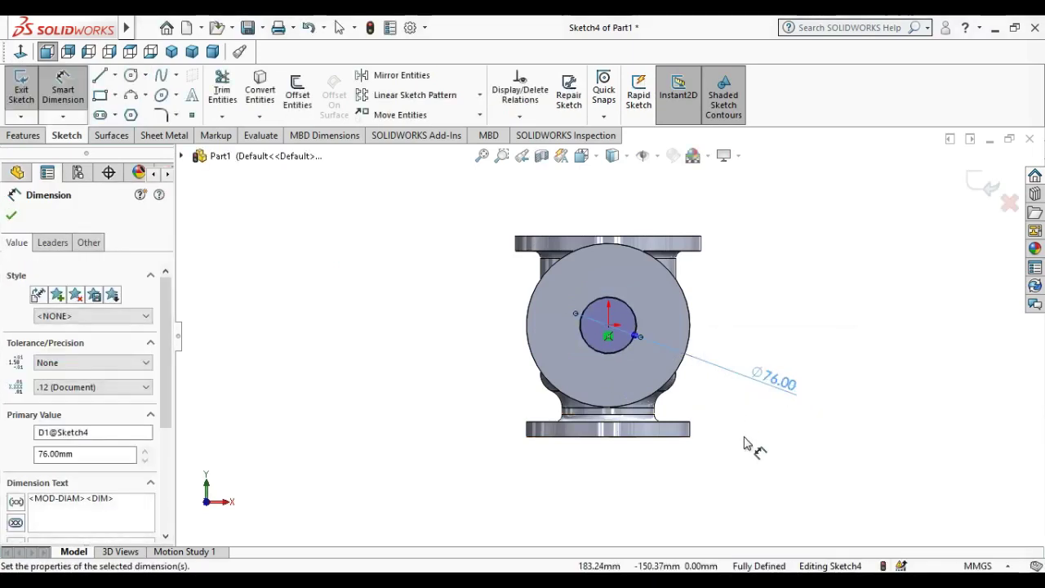
# Step: Cut-extrude the 76 mm circle Up To Next to bore out the branch
pyautogui.moveTo(741, 431); pyautogui.dragTo(779, 323, button='middle')
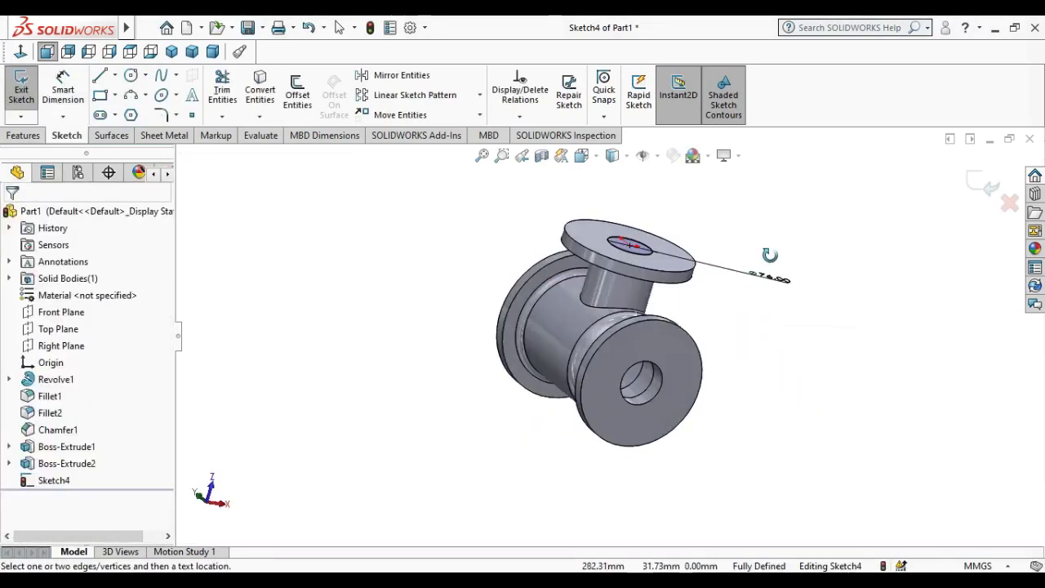
pyautogui.click(41, 136)
pyautogui.click(220, 98)
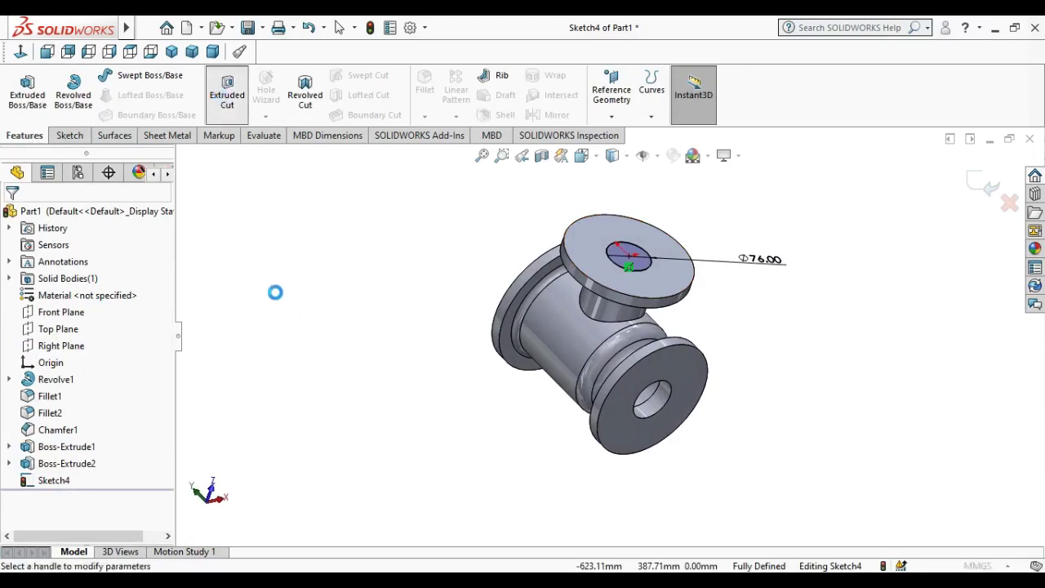
pyautogui.click(59, 308)
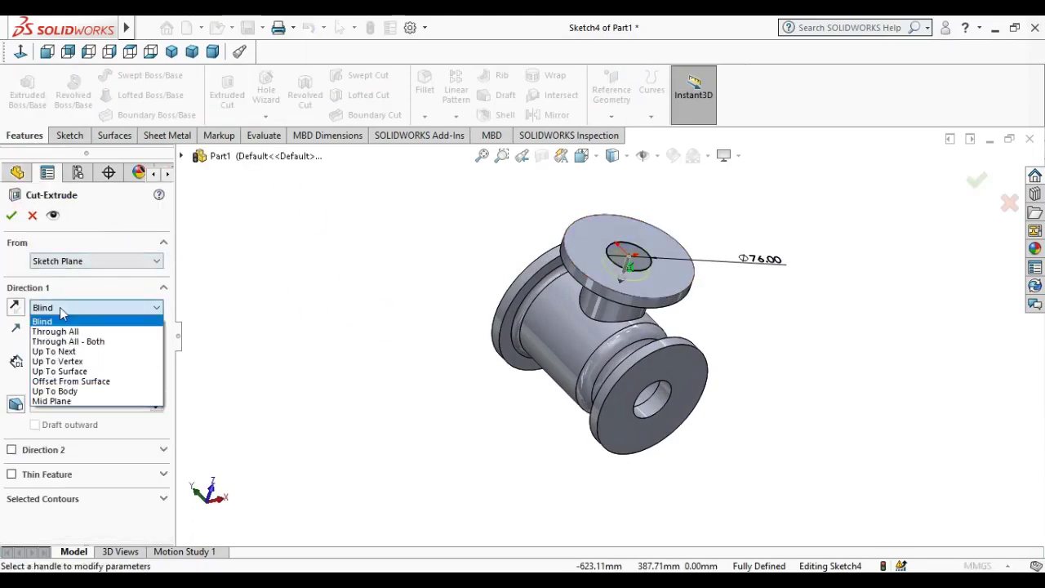
pyautogui.click(72, 351)
pyautogui.moveTo(490, 368)
pyautogui.mouseDown(button='middle')
pyautogui.moveTo(563, 376)
pyautogui.moveTo(67, 243)
pyautogui.mouseUp(button='middle')
pyautogui.click(8, 218)
pyautogui.moveTo(401, 249); pyautogui.dragTo(378, 324, button='middle')
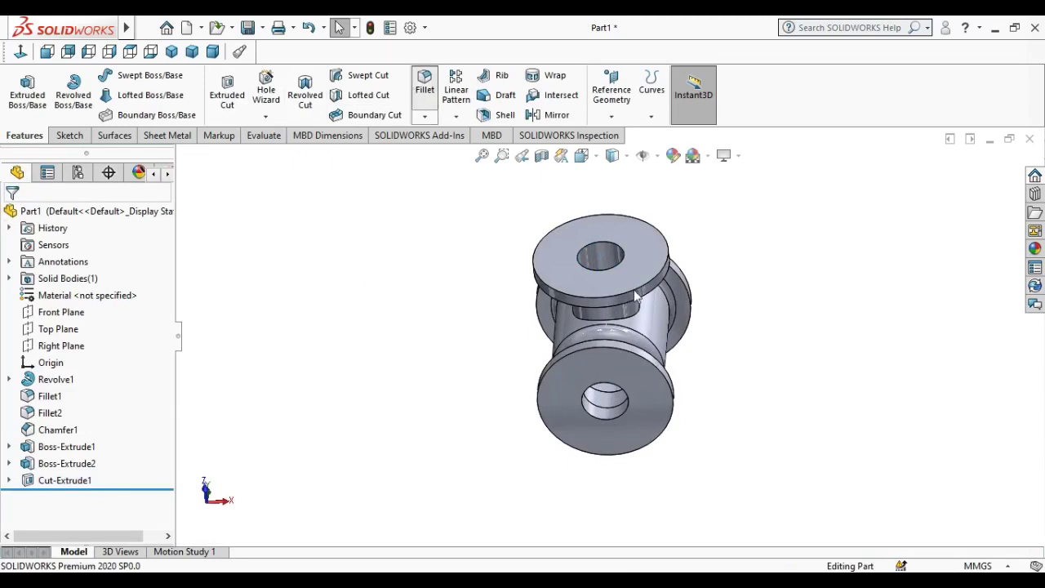
pyautogui.click(425, 81)
# Step: Fillet the branch-to-body and branch-to-flange edges with a 10 mm radius
pyautogui.click(573, 309)
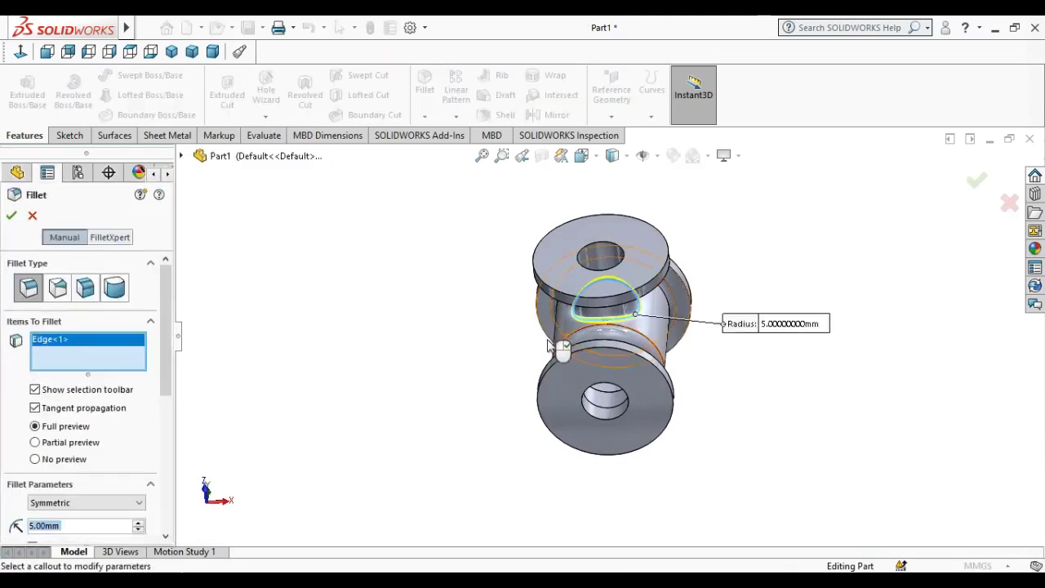
pyautogui.write('108.00mm')
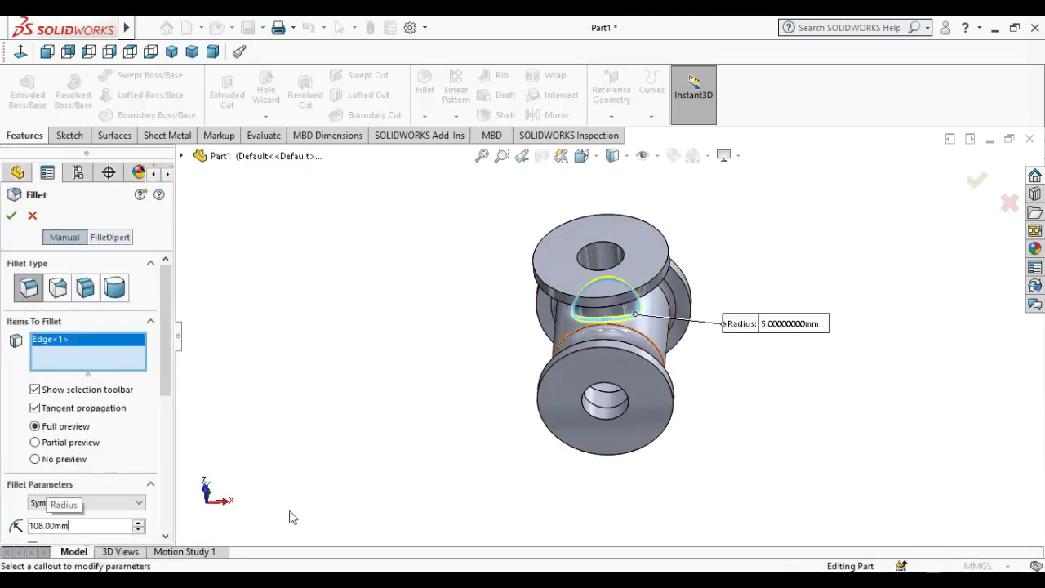
pyautogui.moveTo(458, 453); pyautogui.dragTo(478, 357, button='middle')
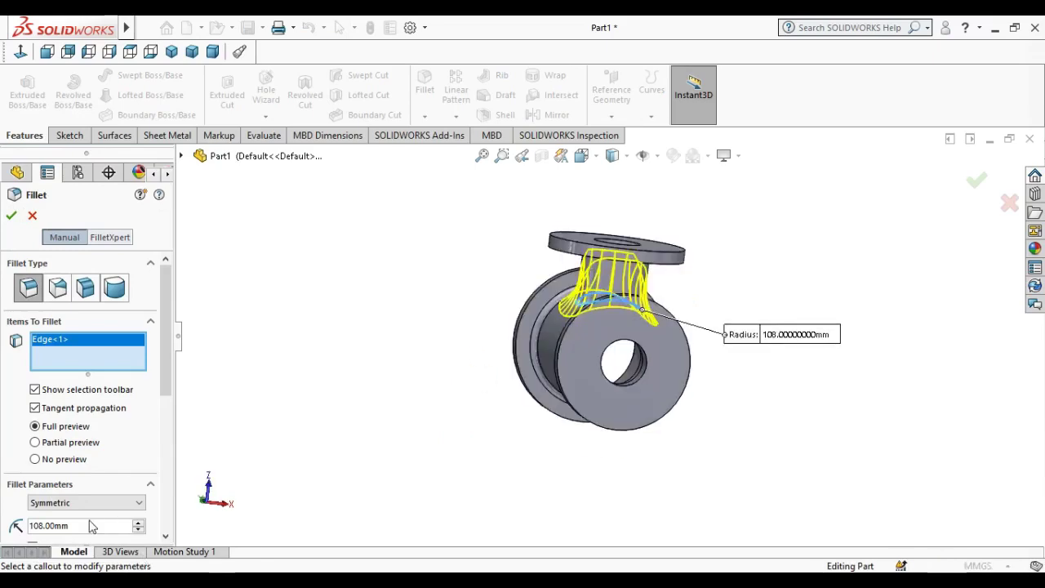
pyautogui.write('10')
pyautogui.press('Return')
pyautogui.scroll(-3, 600, 281)
pyautogui.scroll(-2, 586, 285)
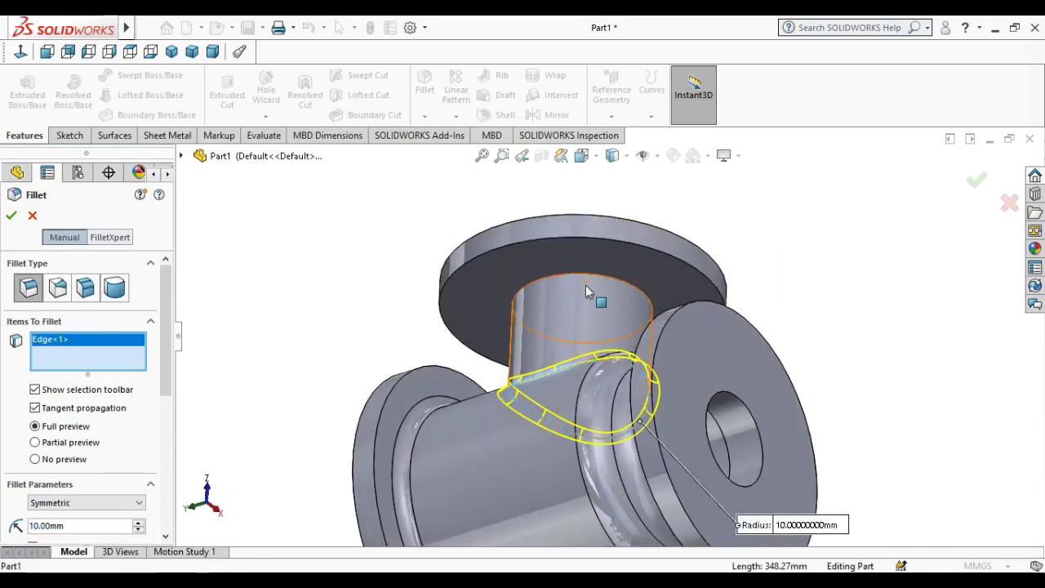
pyautogui.click(588, 274)
pyautogui.scroll(3, 588, 274)
pyautogui.moveTo(588, 274); pyautogui.dragTo(560, 462, button='middle')
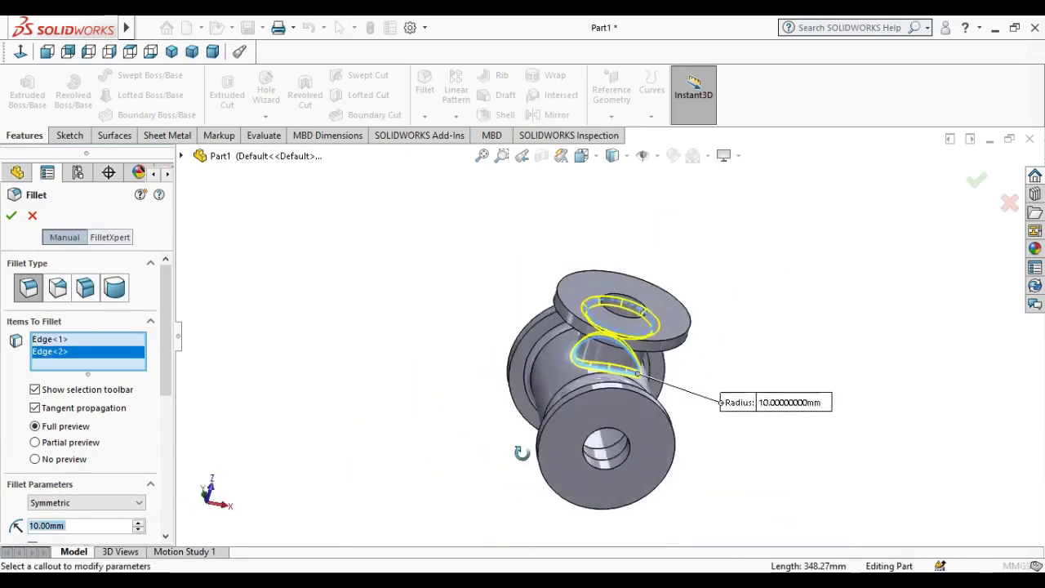
pyautogui.click(11, 217)
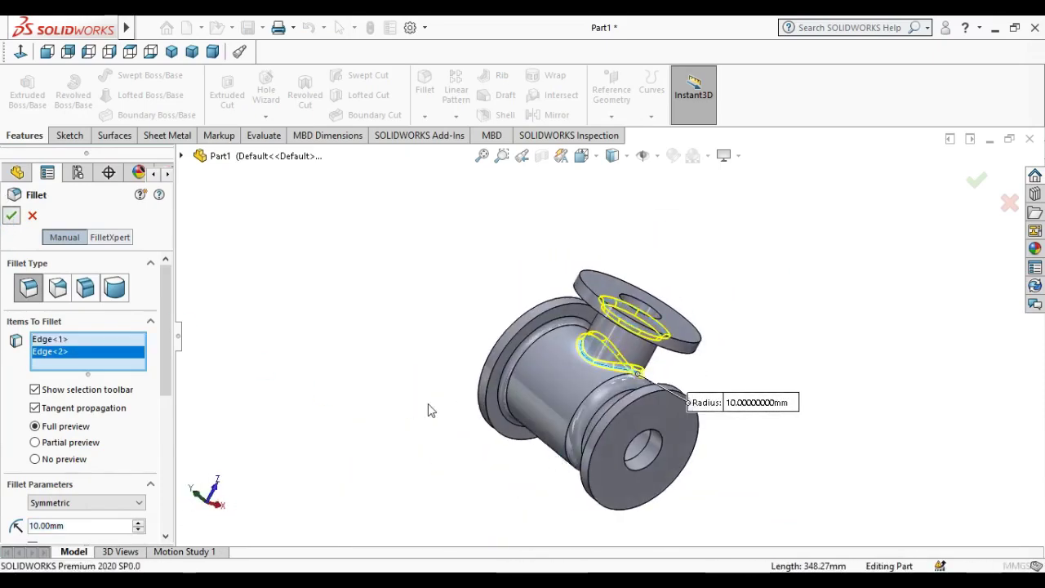
pyautogui.moveTo(412, 410)
pyautogui.mouseDown(button='middle')
pyautogui.moveTo(362, 366)
pyautogui.moveTo(415, 354)
pyautogui.moveTo(342, 459)
pyautogui.mouseUp(button='middle')
pyautogui.click(171, 51)
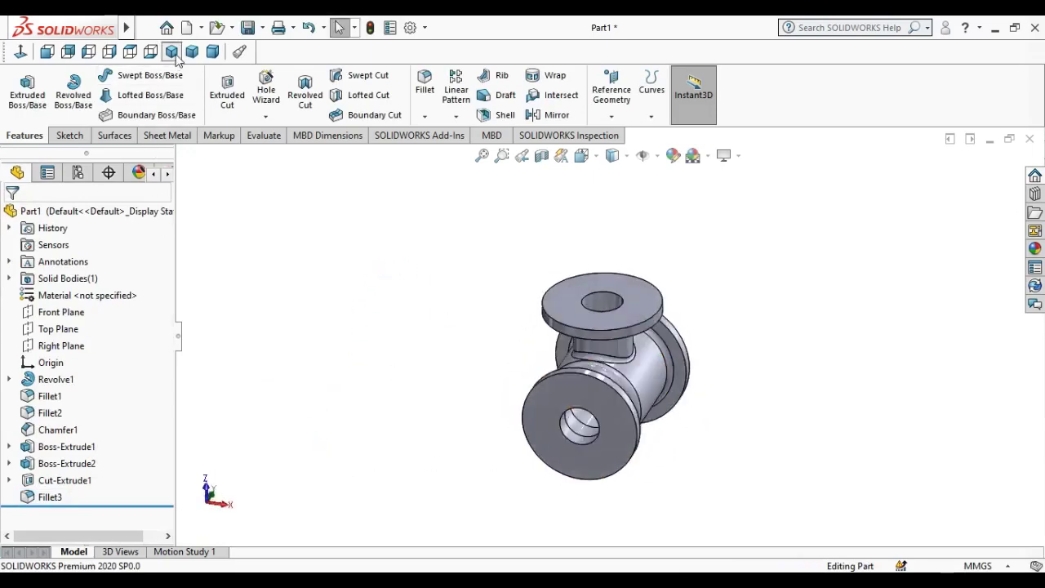
# Step: Start a new sketch on the top flange face, viewed normal to it
pyautogui.press('f')
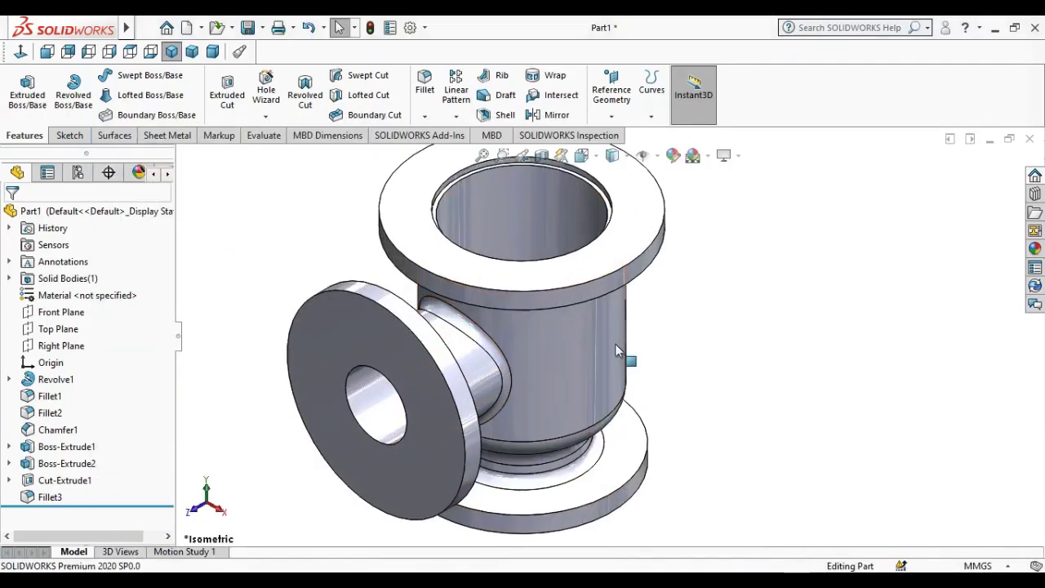
pyautogui.scroll(-2, 565, 320)
pyautogui.click(560, 322)
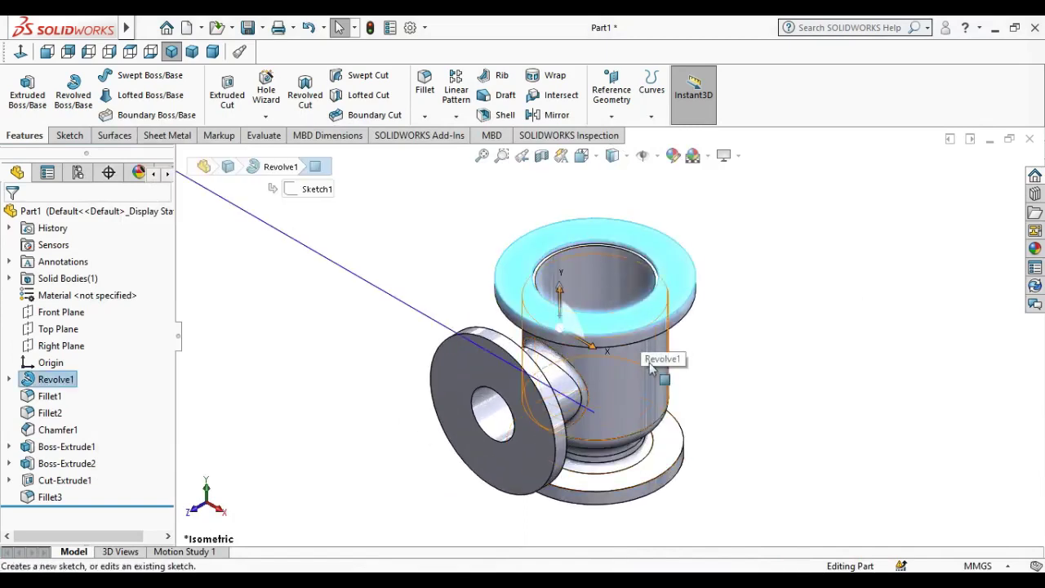
pyautogui.rightClick(526, 304)
pyautogui.click(560, 217)
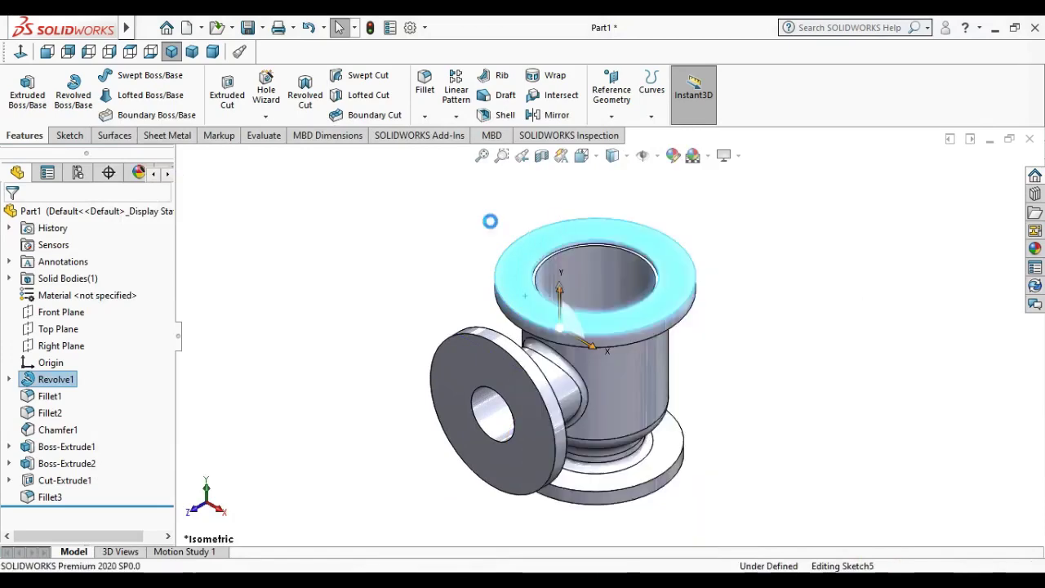
pyautogui.click(22, 52)
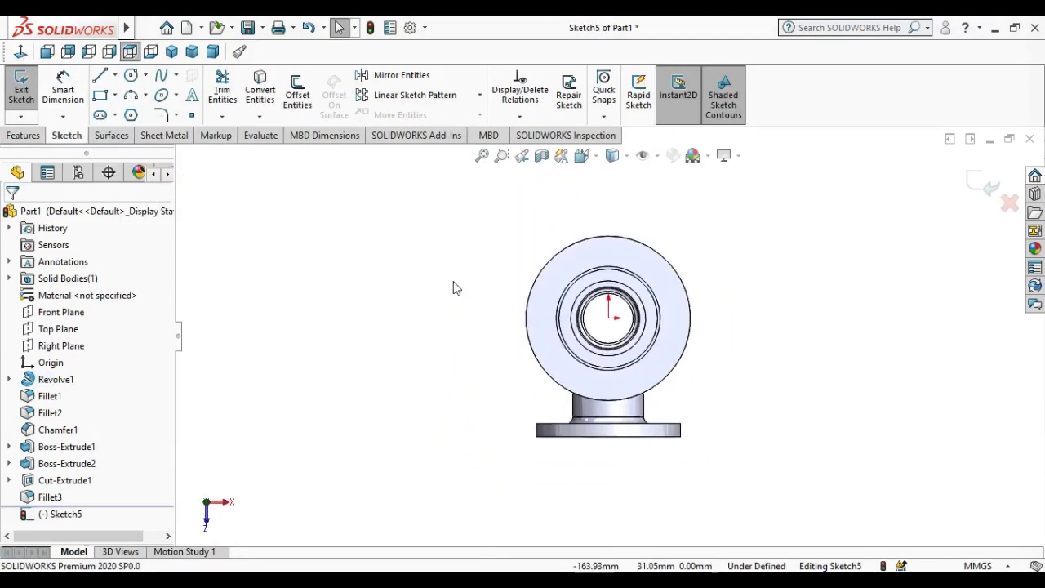
# Step: Draw a circle centred on the origin and dimension it to Ø204
pyautogui.click(130, 76)
pyautogui.scroll(-1, 604, 326)
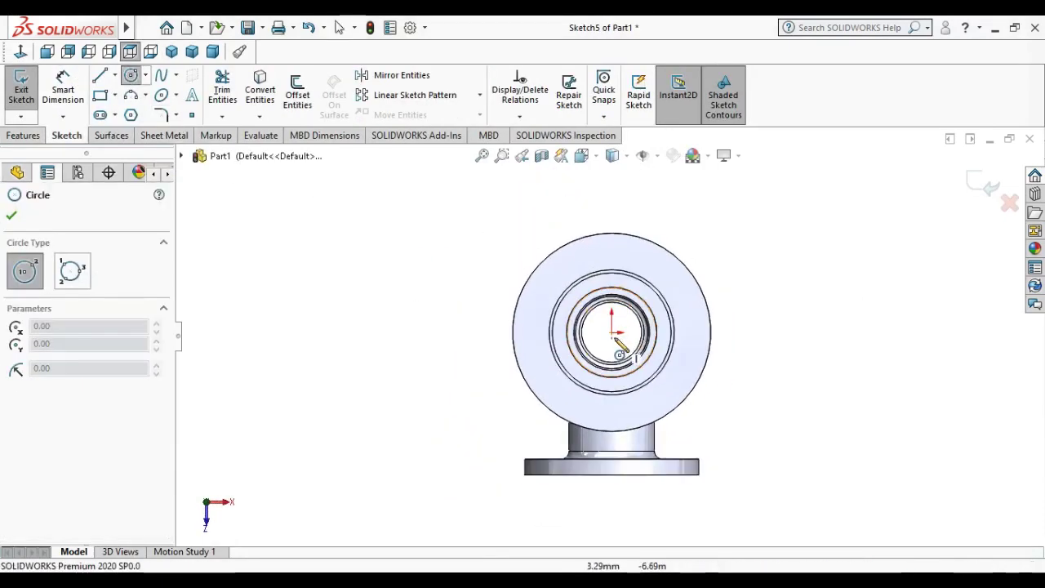
pyautogui.click(612, 331)
pyautogui.click(661, 395)
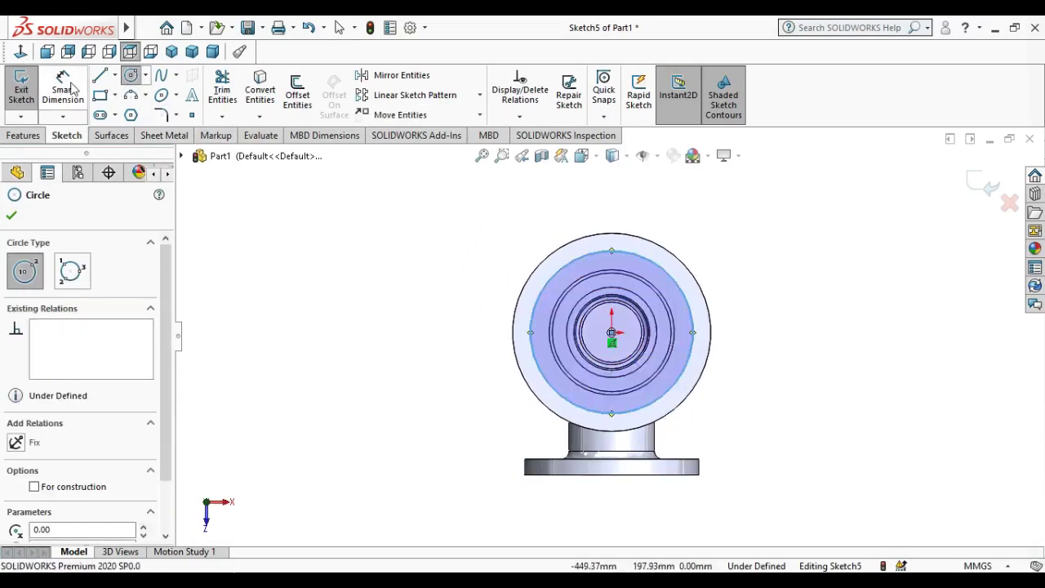
pyautogui.press('Escape')
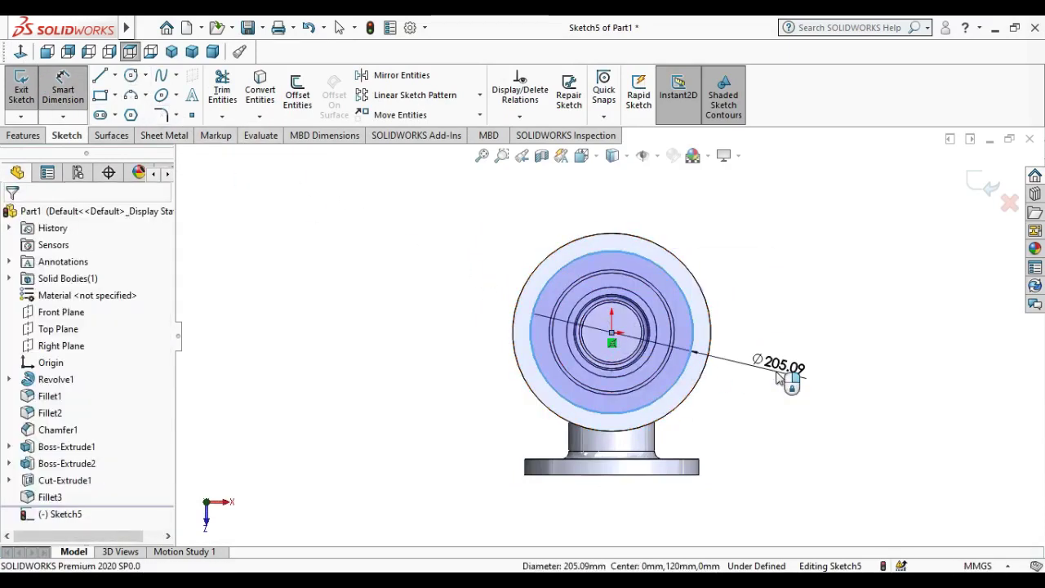
pyautogui.click(779, 377)
pyautogui.write('20')
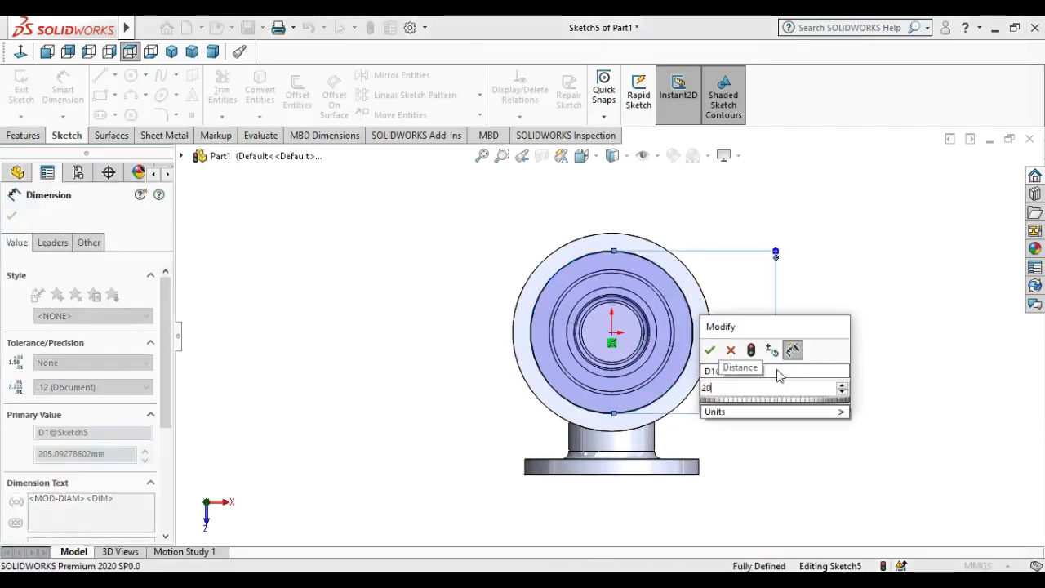
pyautogui.write('4')
pyautogui.press('Return')
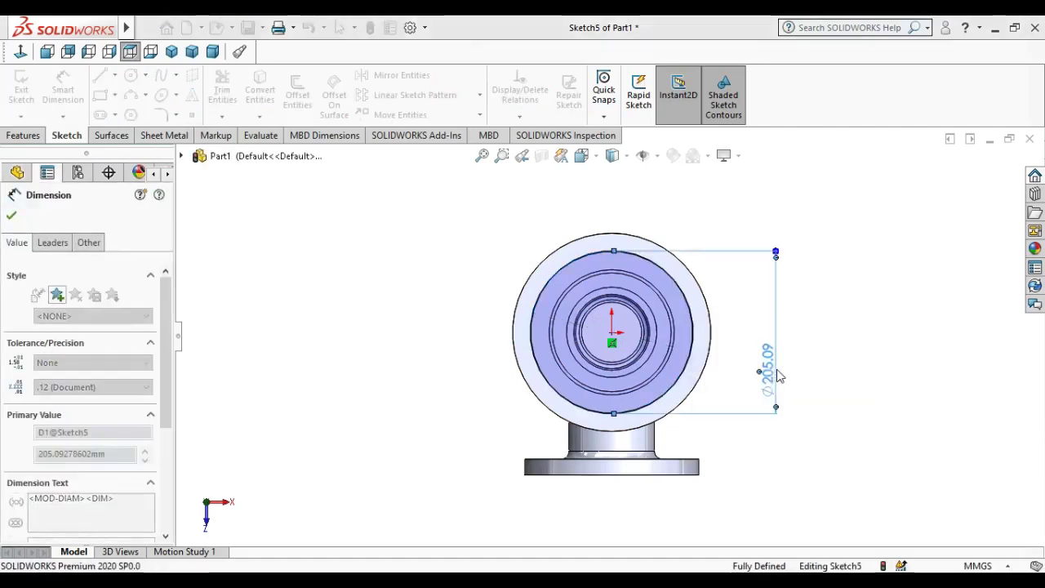
pyautogui.press('Escape')
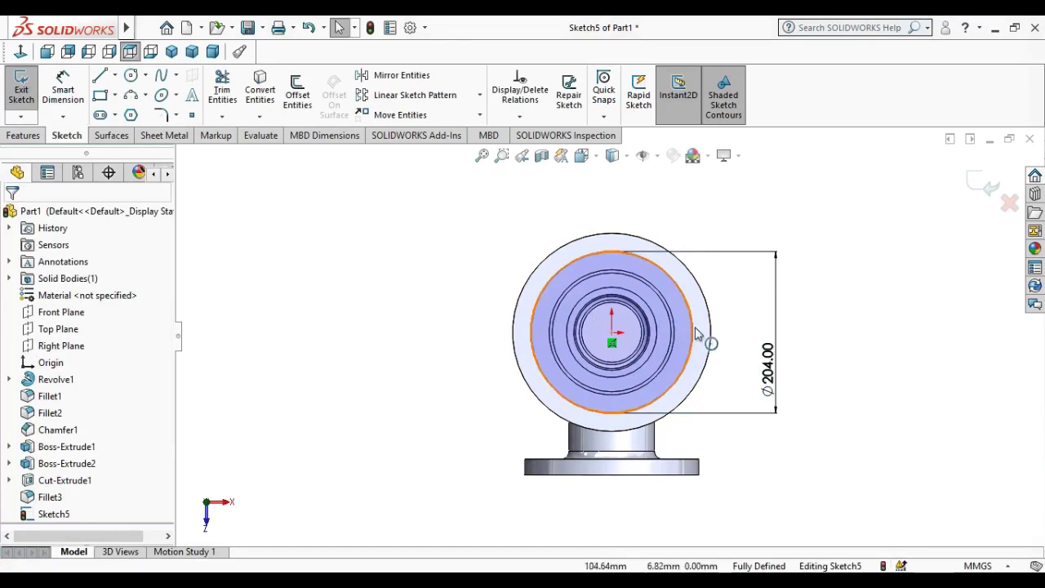
pyautogui.click(692, 333)
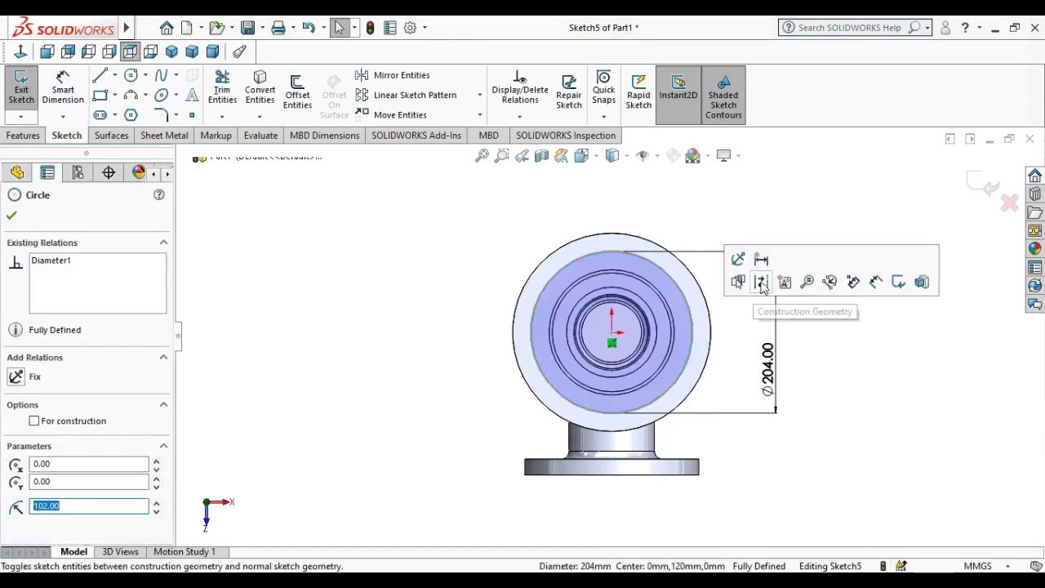
# Step: Draw a small bolt-hole circle centred on the 204 mm circle and dimension its diameter (26.89 mm)
pyautogui.click(131, 76)
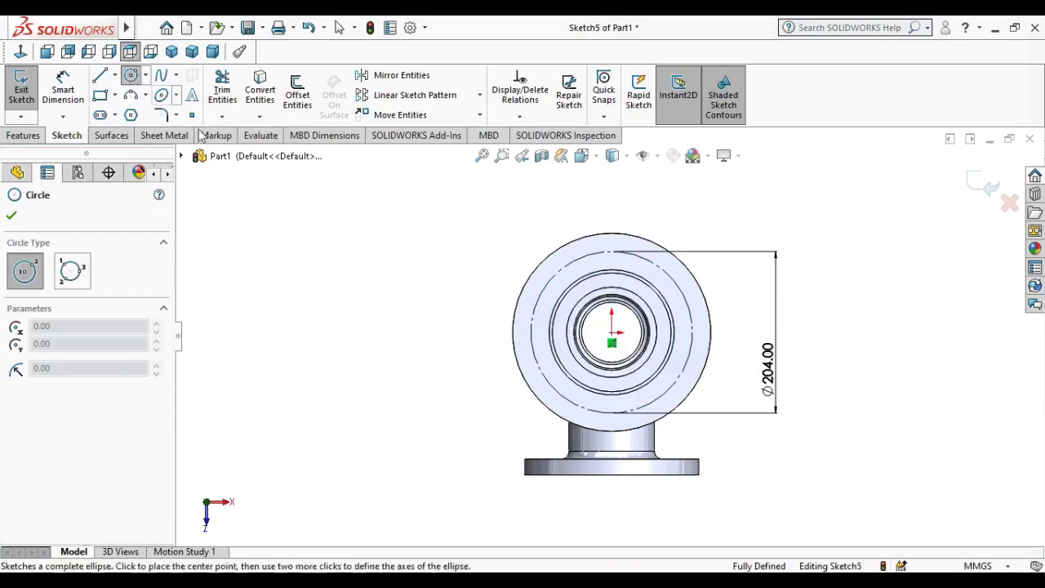
pyautogui.click(692, 332)
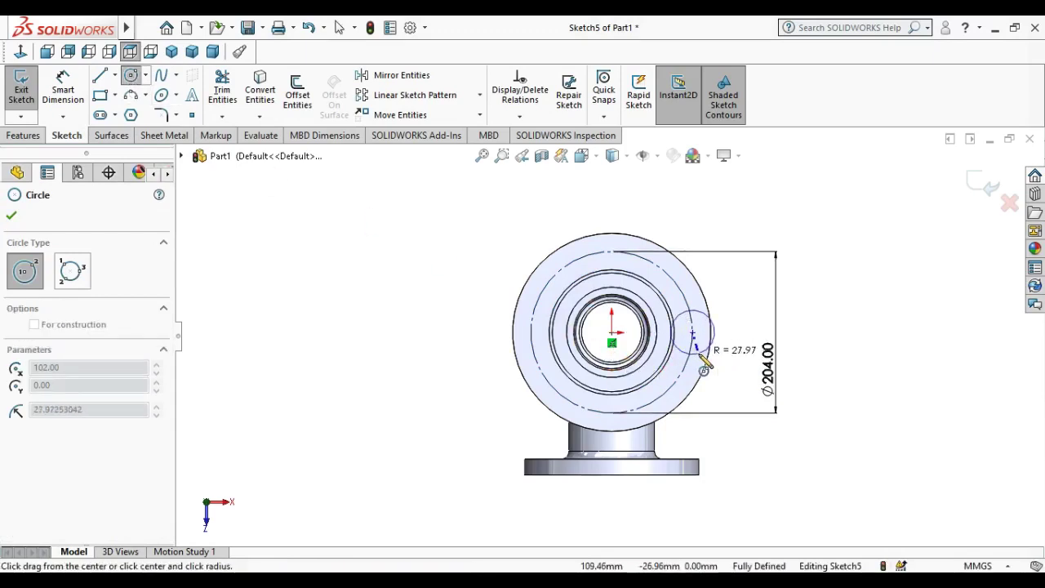
pyautogui.click(700, 334)
pyautogui.click(62, 87)
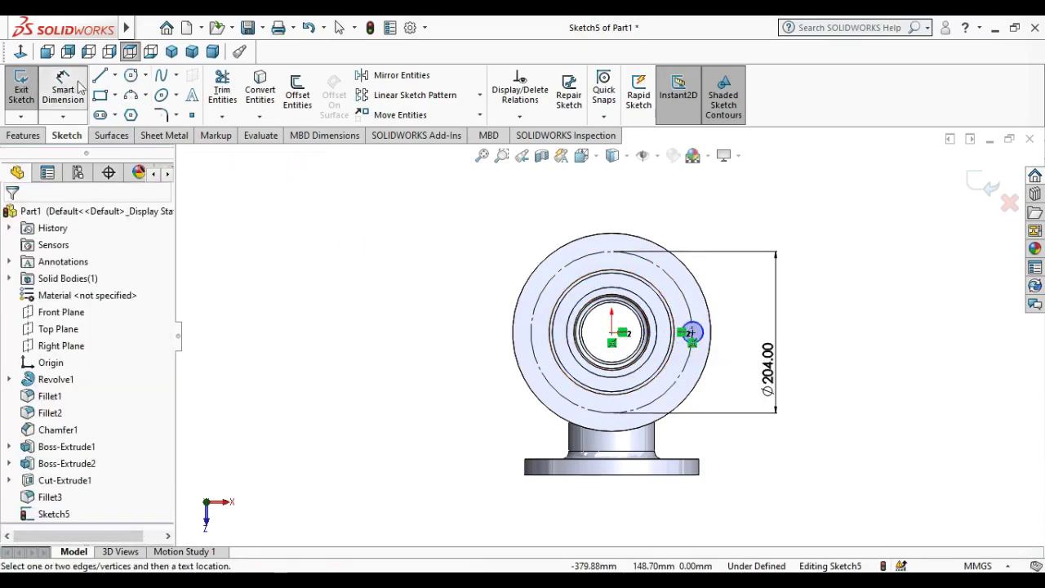
pyautogui.click(702, 341)
pyautogui.click(738, 351)
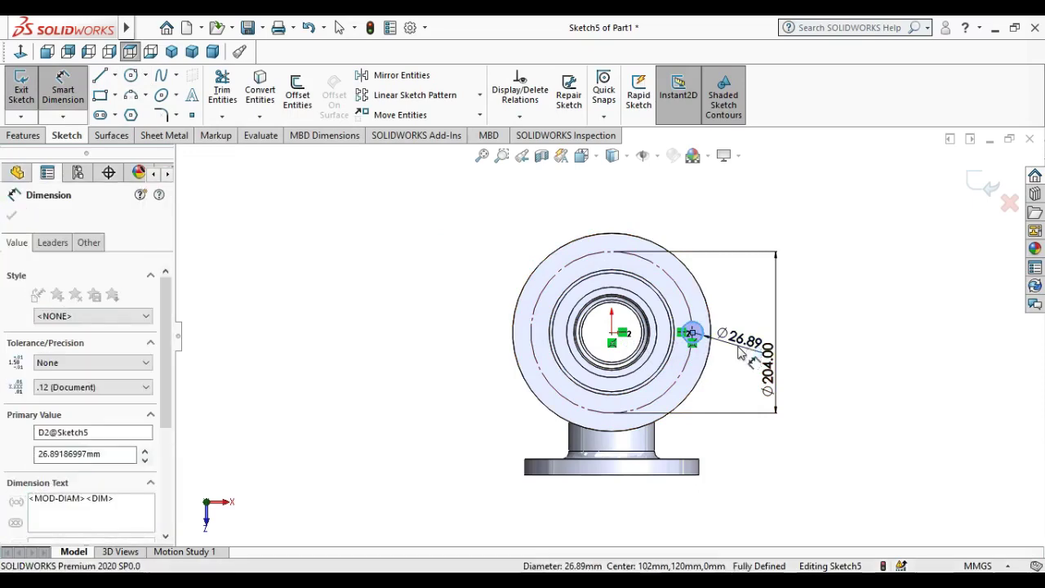
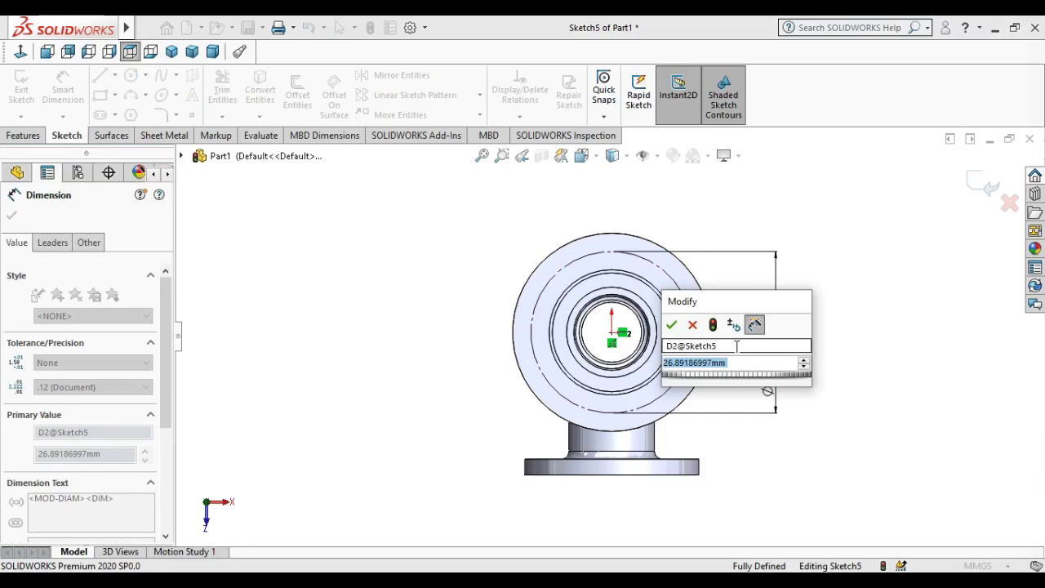
# Step: Set the bolt hole to Ø18 and cut it Up To Next through the flange as Cut-Extrude2
pyautogui.write('1')
pyautogui.press('Return')
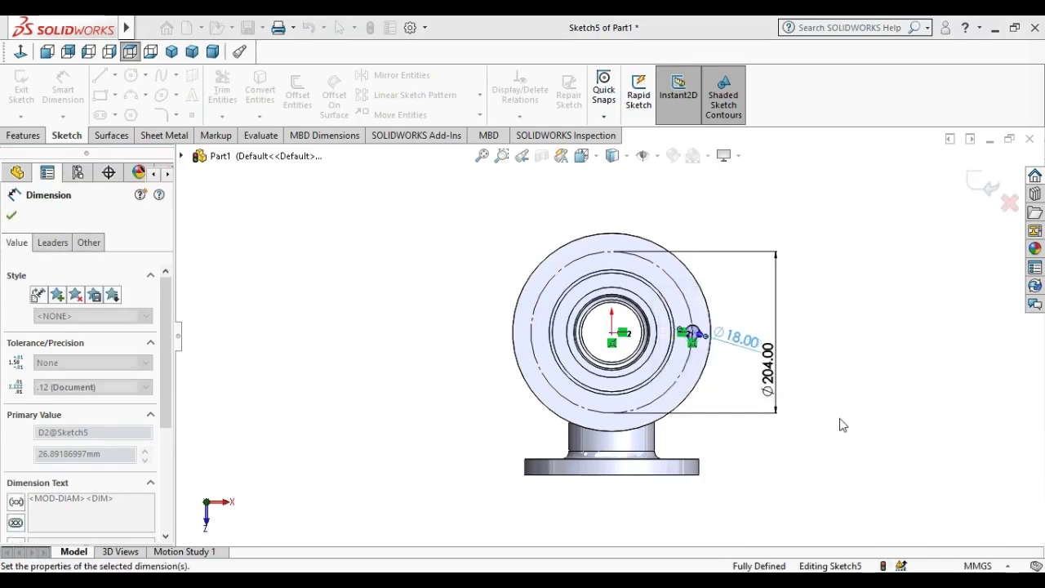
pyautogui.click(25, 135)
pyautogui.click(223, 115)
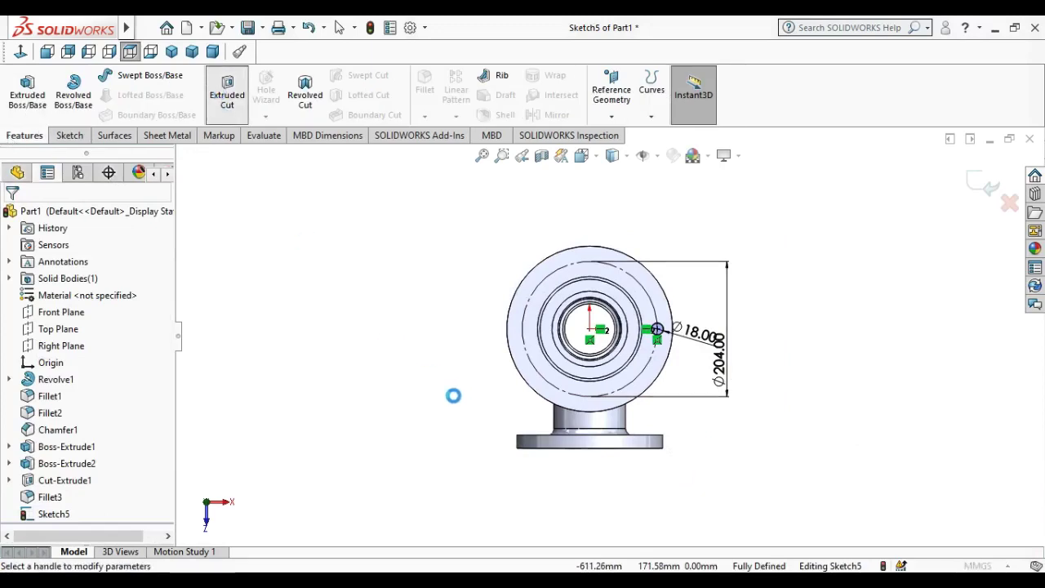
pyautogui.click(59, 308)
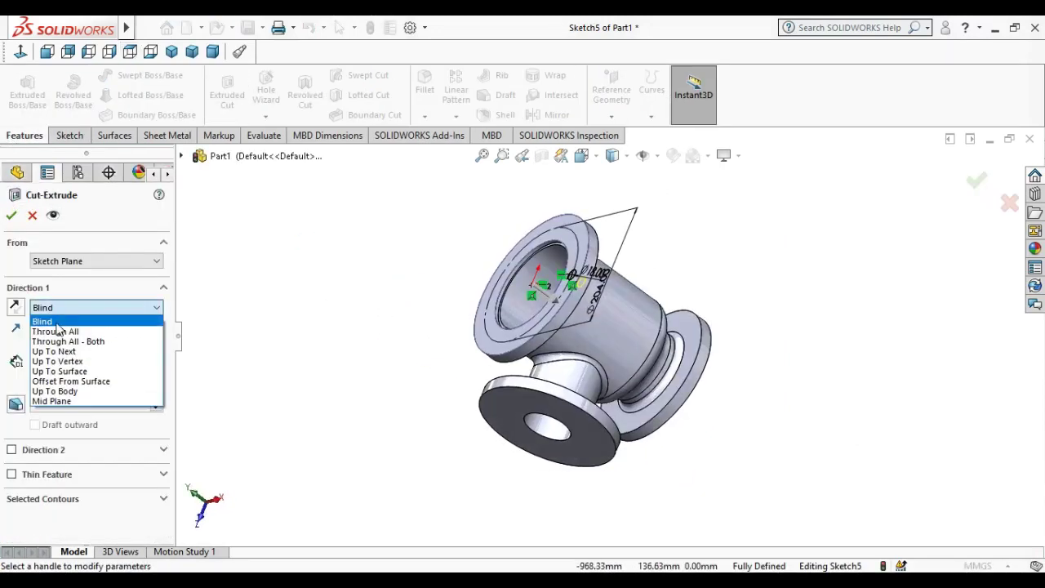
pyautogui.click(54, 351)
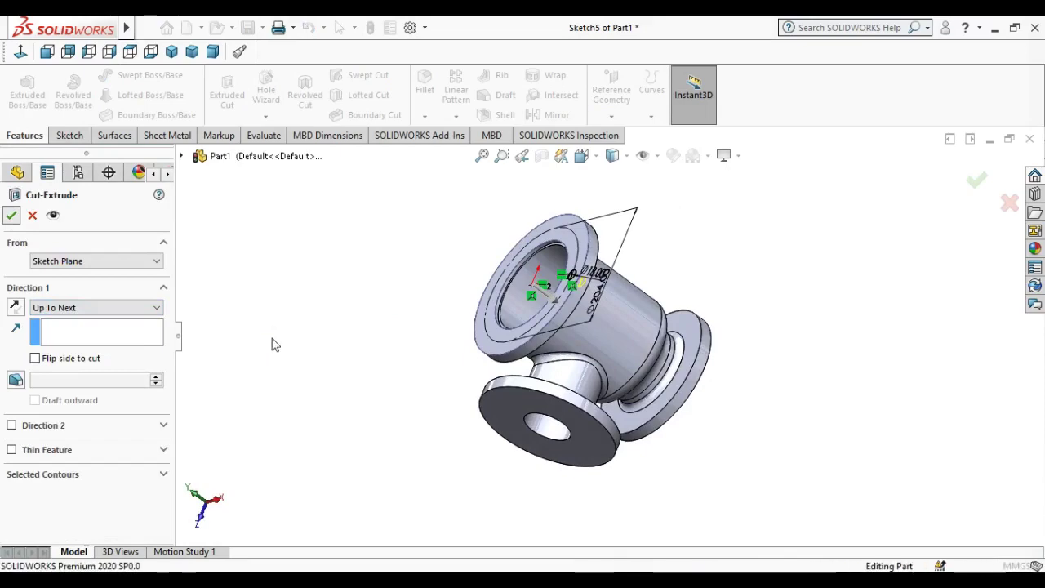
pyautogui.press('Return')
pyautogui.scroll(-5, 553, 313)
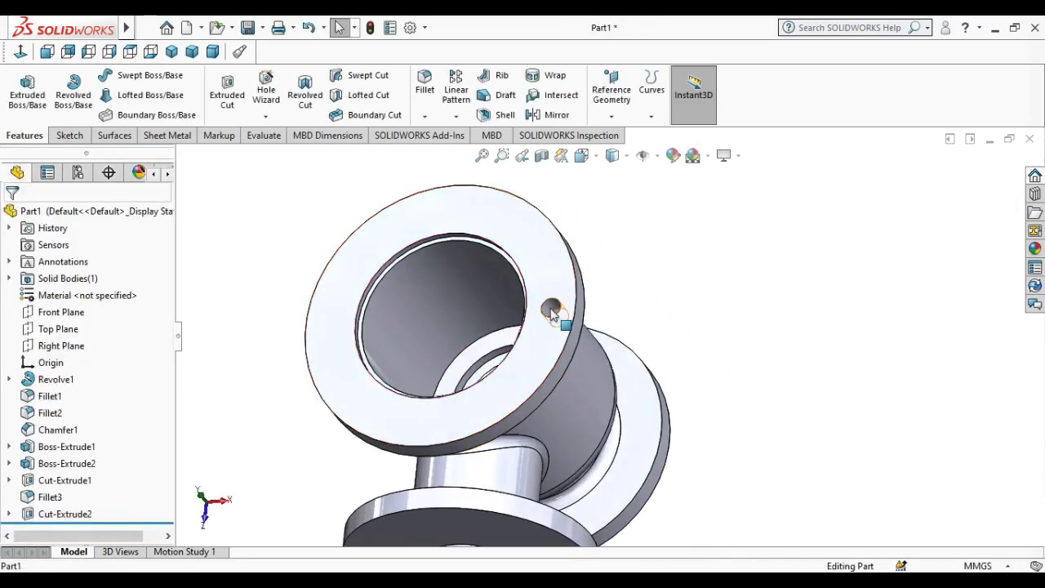
# Step: Circular-pattern Cut-Extrude2 six times over 360° around the flange's outer edge
pyautogui.click(455, 116)
pyautogui.click(494, 152)
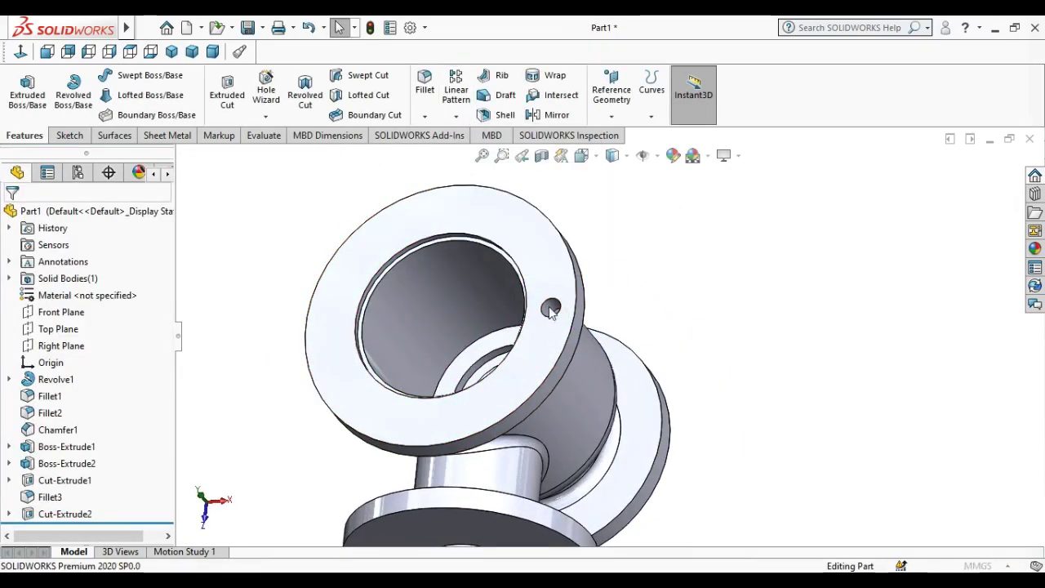
pyautogui.click(552, 309)
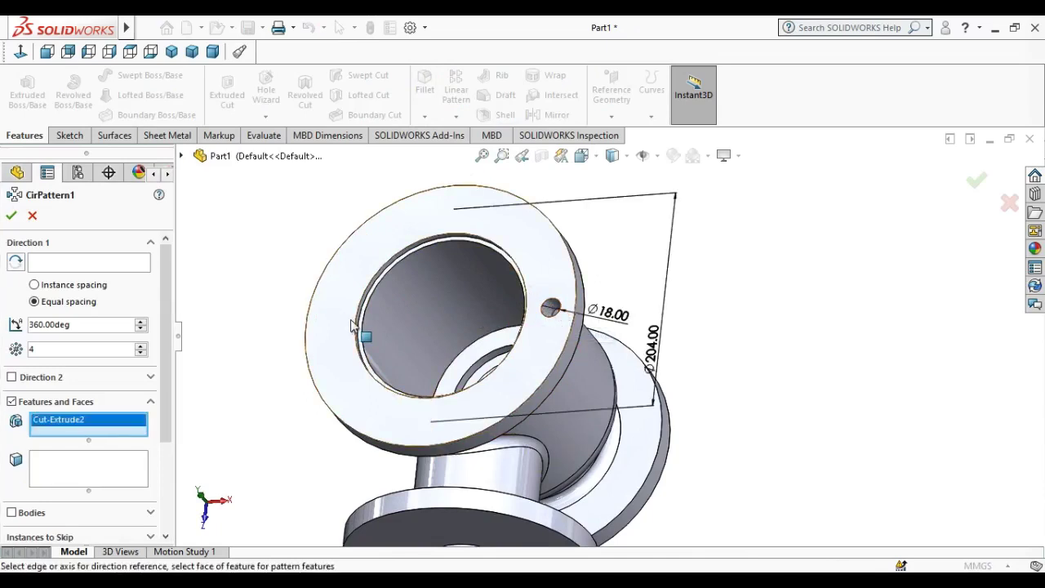
pyautogui.click(87, 261)
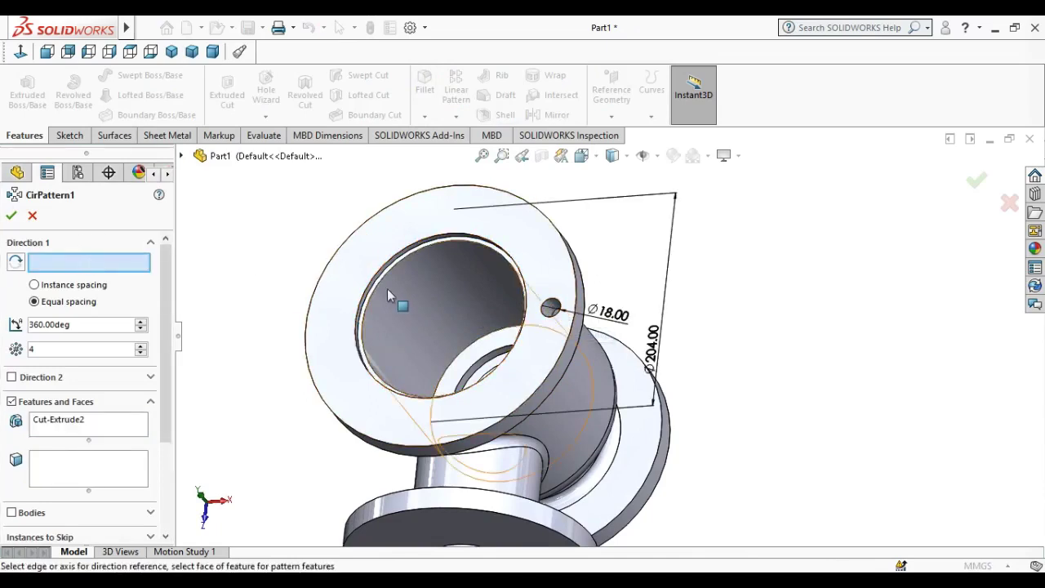
pyautogui.click(332, 263)
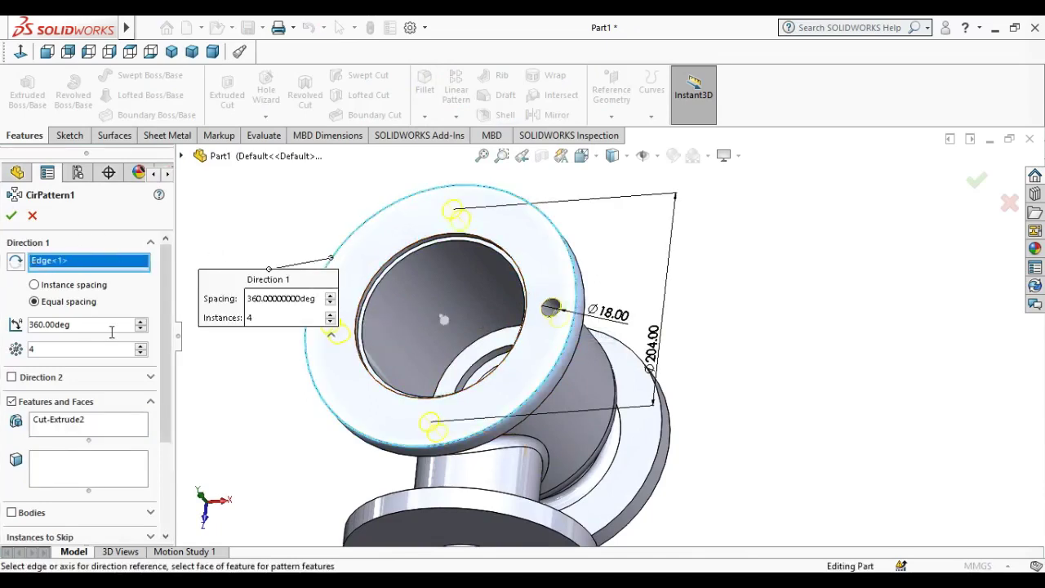
pyautogui.click(140, 346)
pyautogui.moveTo(342, 351); pyautogui.dragTo(359, 346, button='middle')
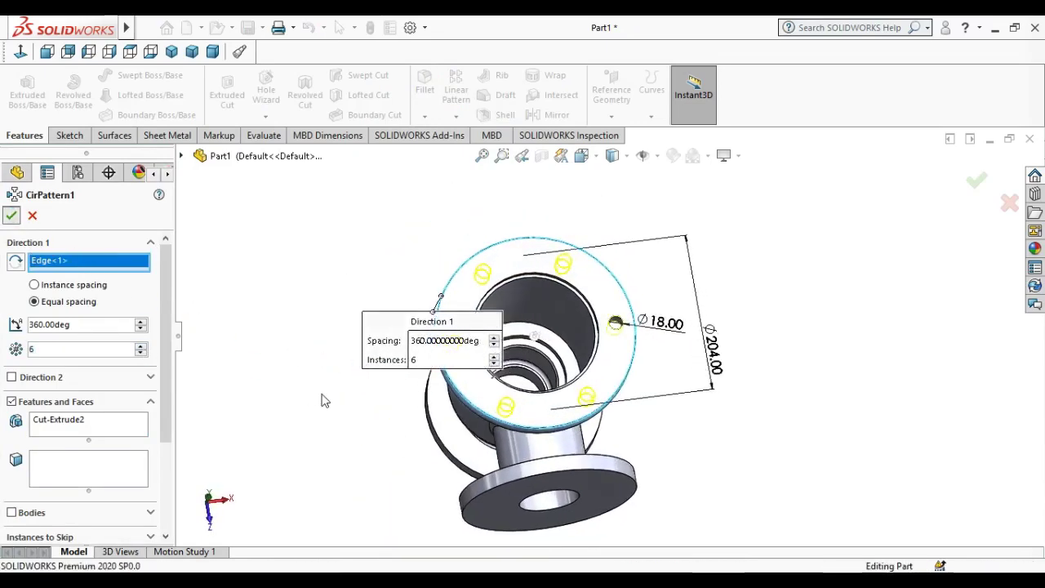
pyautogui.press('Return')
# Step: Orbit to the front flange and start a sketch on its face
pyautogui.moveTo(382, 469)
pyautogui.mouseDown(button='middle')
pyautogui.moveTo(343, 393)
pyautogui.moveTo(378, 410)
pyautogui.mouseUp(button='middle')
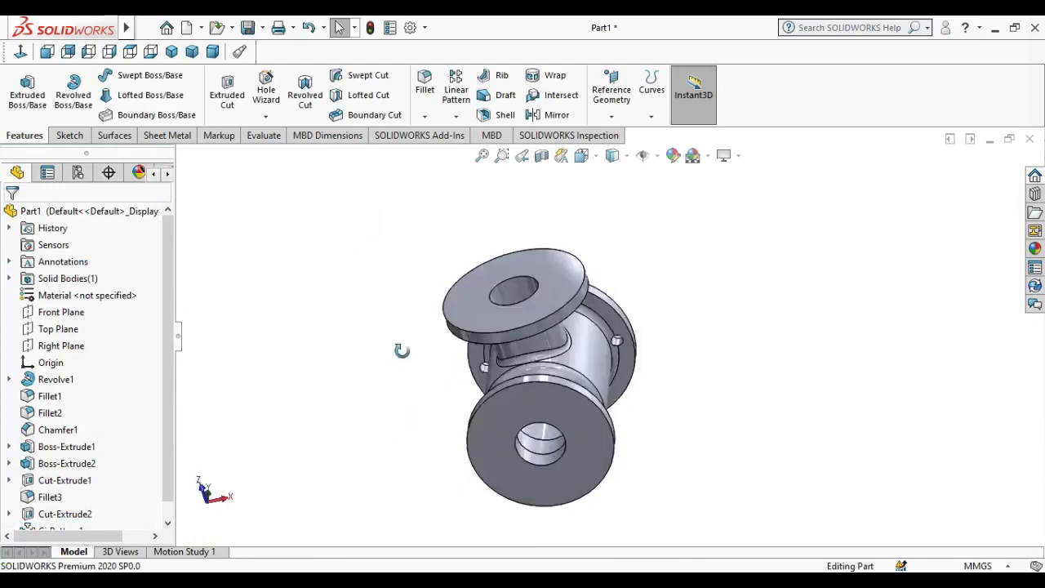
pyautogui.scroll(-5, 713, 393)
pyautogui.scroll(5, 713, 393)
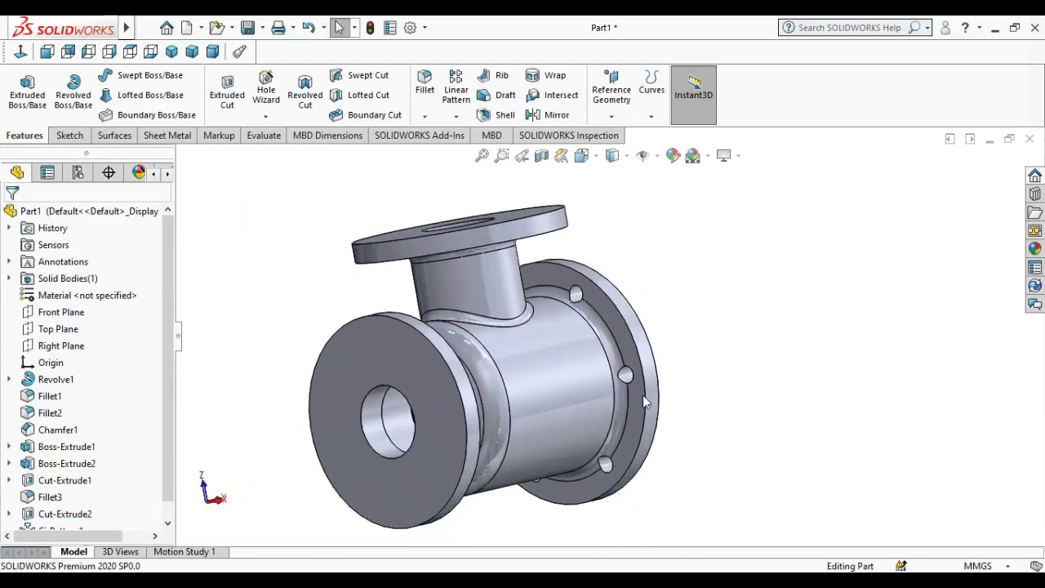
pyautogui.moveTo(642, 395); pyautogui.dragTo(592, 387, button='middle')
pyautogui.click(591, 387)
pyautogui.click(659, 341)
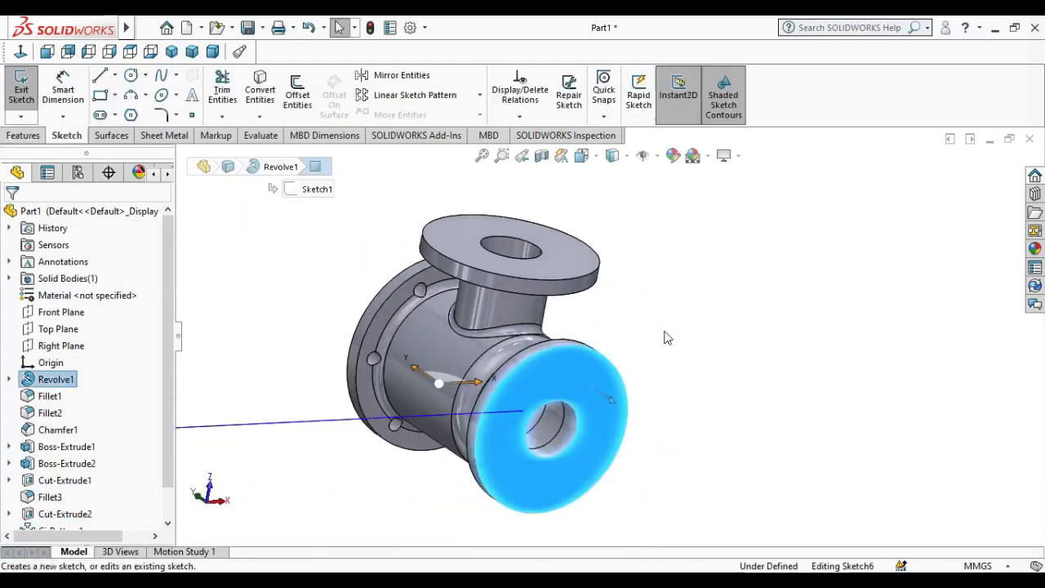
# Step: Discard the unwanted sketch and open a fresh sketch on the front flange face
pyautogui.click(973, 180)
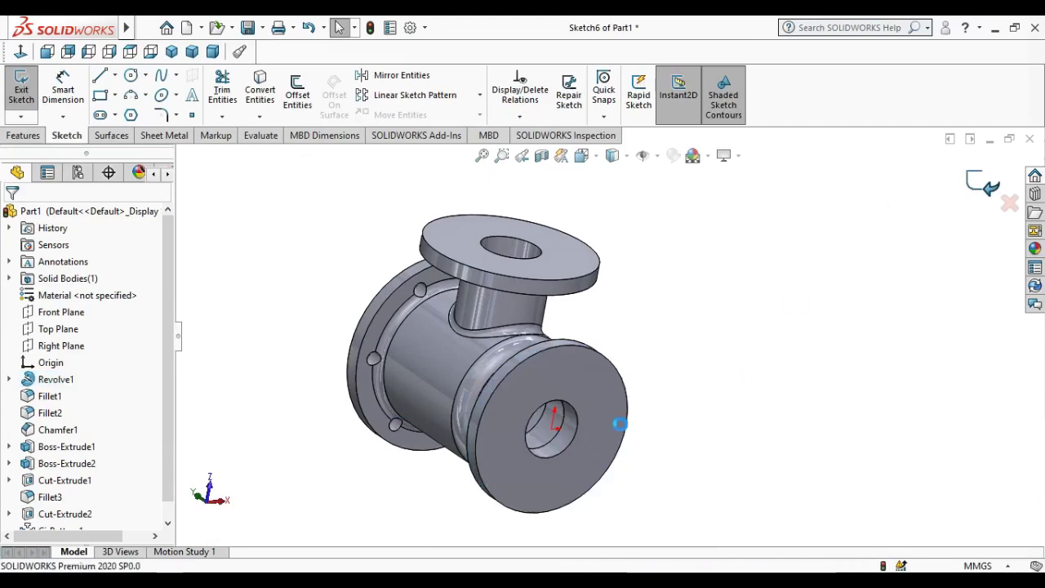
pyautogui.click(606, 412)
pyautogui.click(659, 356)
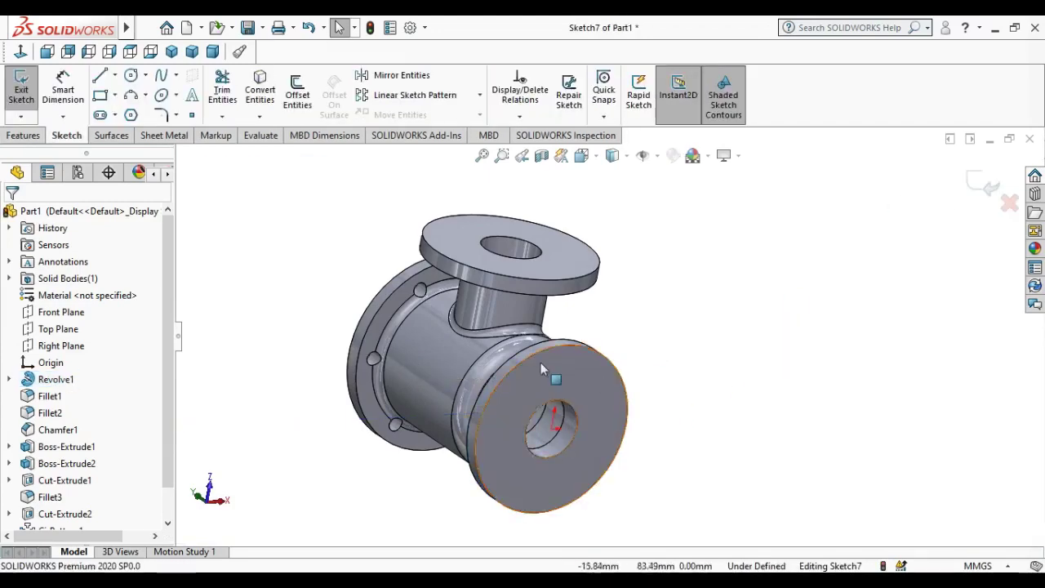
# Step: Draw a Ø180 construction bolt circle centred on the pipe axis
pyautogui.click(130, 76)
pyautogui.click(608, 354)
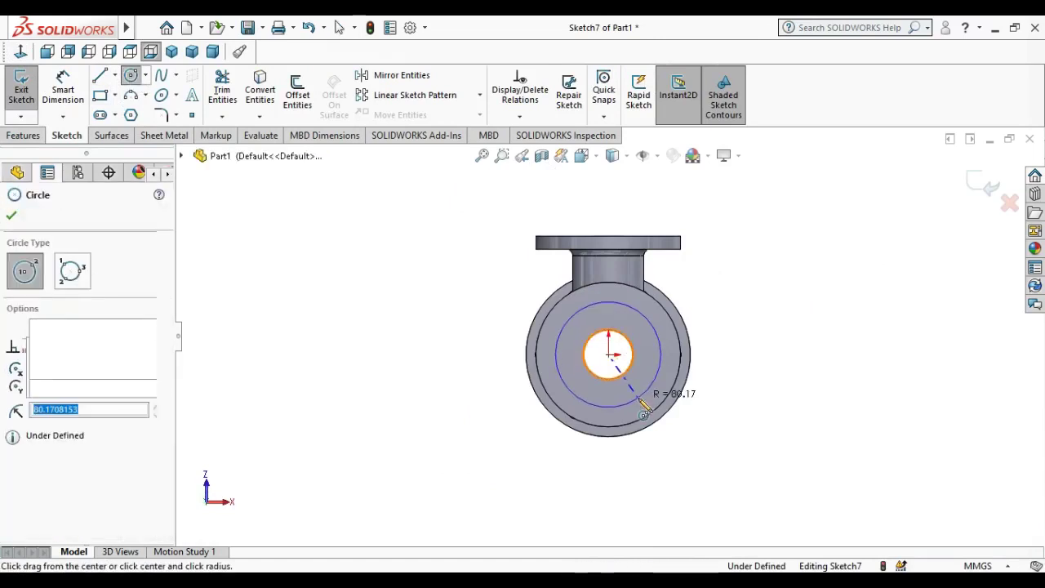
pyautogui.click(644, 390)
pyautogui.click(59, 105)
pyautogui.click(635, 397)
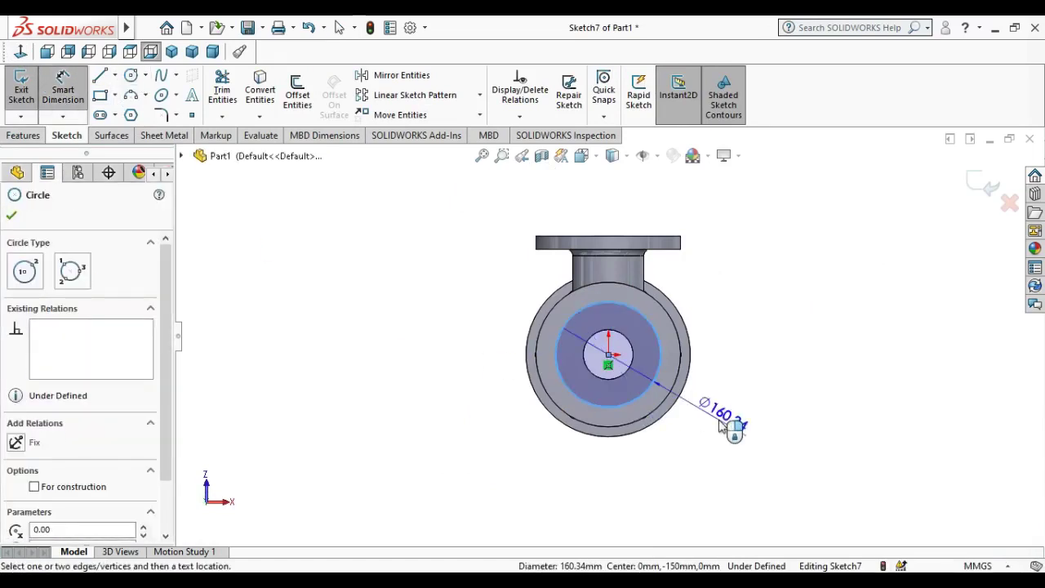
pyautogui.click(720, 426)
pyautogui.write('180')
pyautogui.press('Return')
pyautogui.scroll(-2, 653, 390)
pyautogui.press('Escape')
pyautogui.click(658, 390)
pyautogui.press('Escape')
# Step: Add a Ø18.5 hole circle on the bolt circle and start an Extruded Cut from it
pyautogui.click(130, 75)
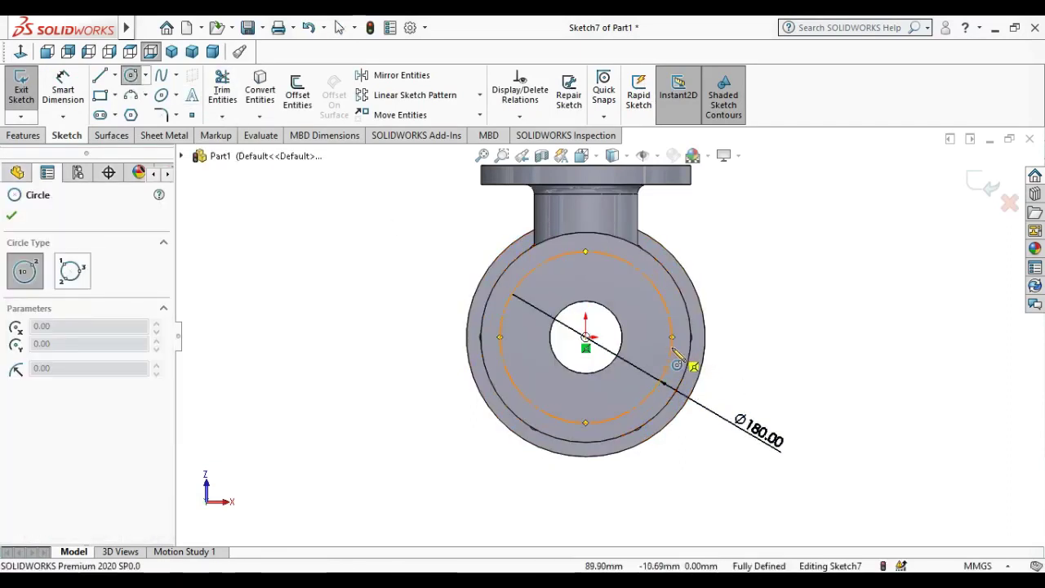
pyautogui.click(671, 336)
pyautogui.click(680, 359)
pyautogui.click(63, 89)
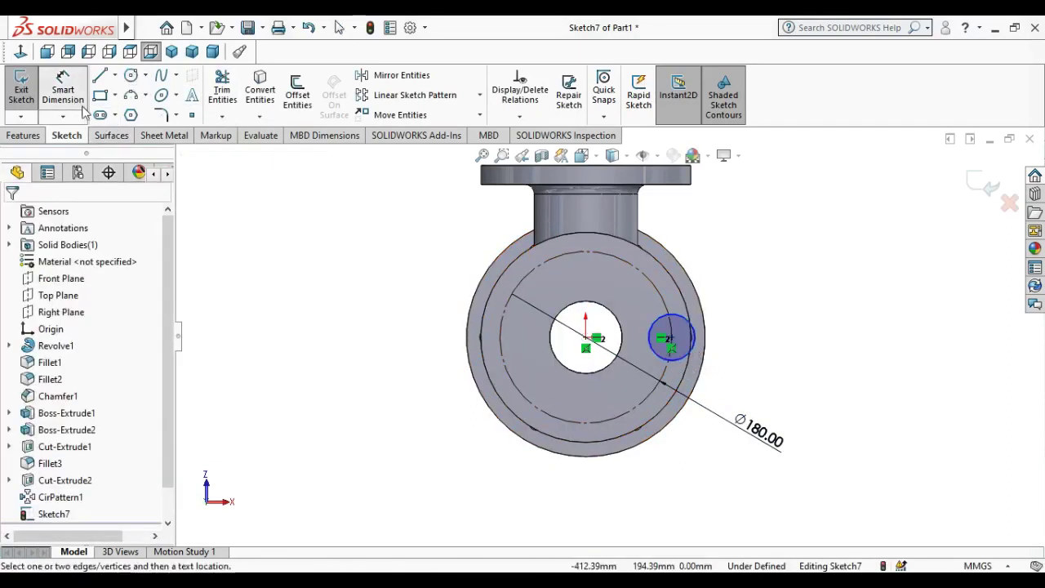
pyautogui.click(688, 347)
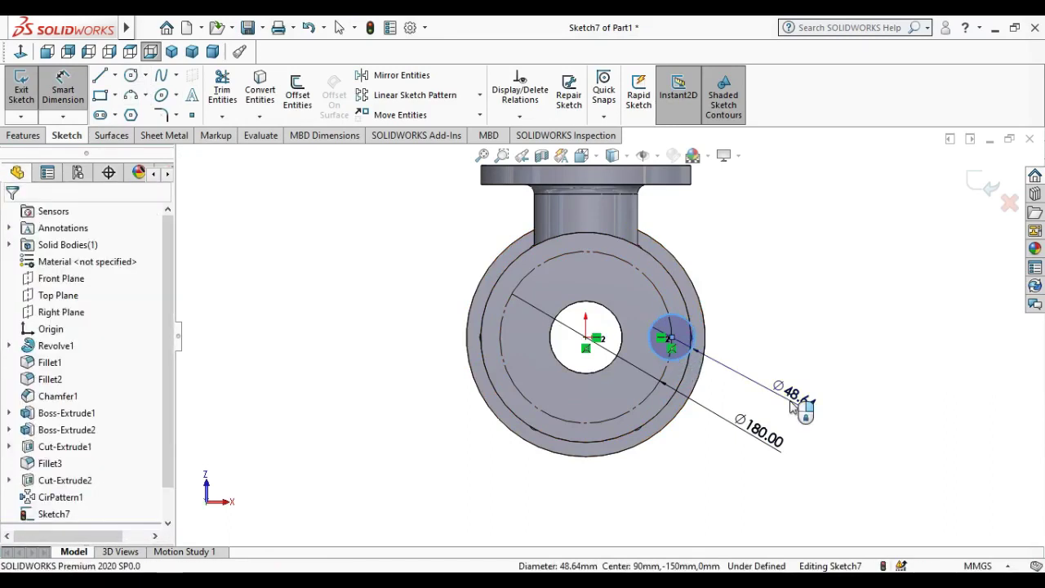
pyautogui.click(793, 406)
pyautogui.write('18.5')
pyautogui.press('Return')
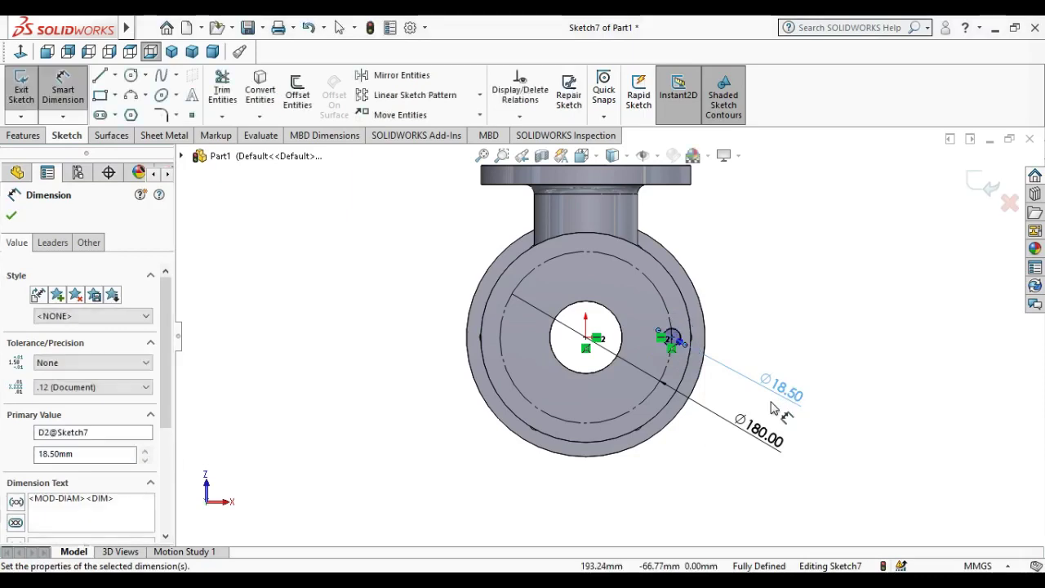
pyautogui.click(773, 409)
pyautogui.click(23, 135)
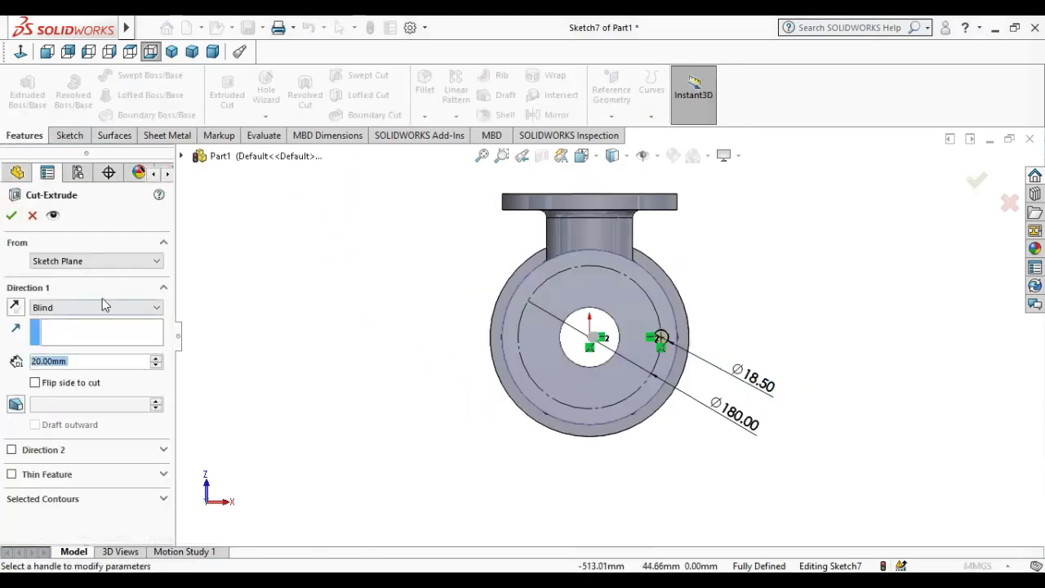
# Step: Set the cut to Up To Next and confirm the Ø18.50 hole through the front flange
pyautogui.click(104, 308)
pyautogui.click(57, 354)
pyautogui.moveTo(438, 376)
pyautogui.mouseDown(button='middle')
pyautogui.moveTo(323, 419)
pyautogui.moveTo(314, 408)
pyautogui.mouseUp(button='middle')
pyautogui.click(11, 215)
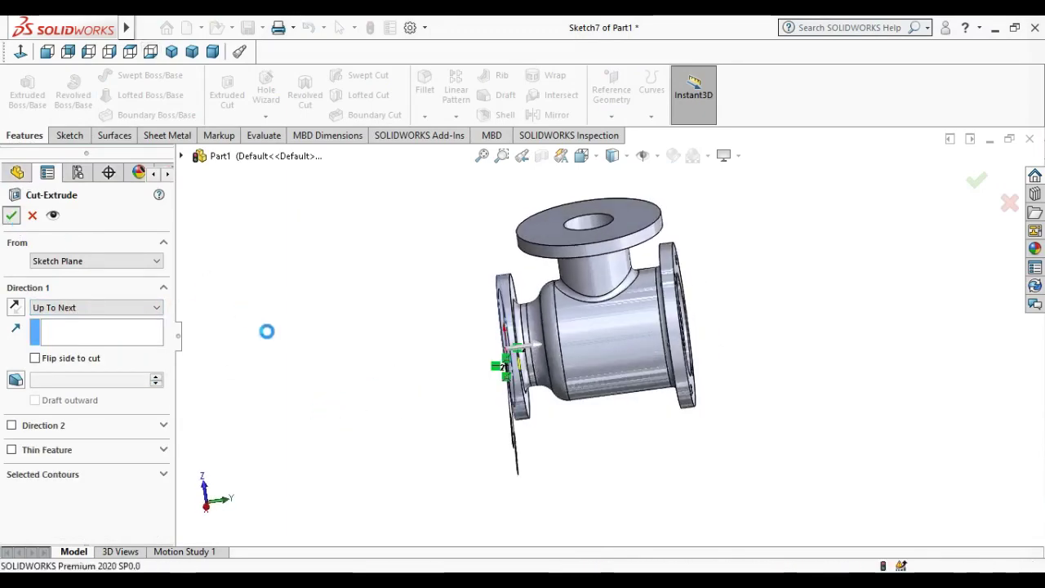
pyautogui.scroll(-2, 536, 365)
pyautogui.moveTo(484, 387); pyautogui.dragTo(564, 366, button='middle')
pyautogui.scroll(5, 525, 366)
pyautogui.scroll(-3, 639, 318)
pyautogui.scroll(1, 639, 318)
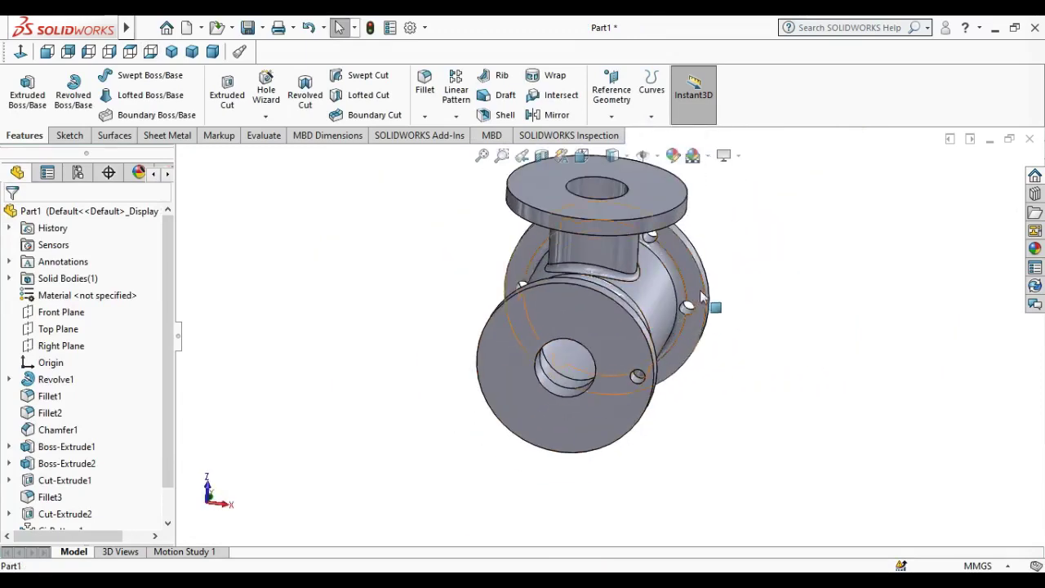
pyautogui.moveTo(698, 298); pyautogui.dragTo(318, 321, button='middle')
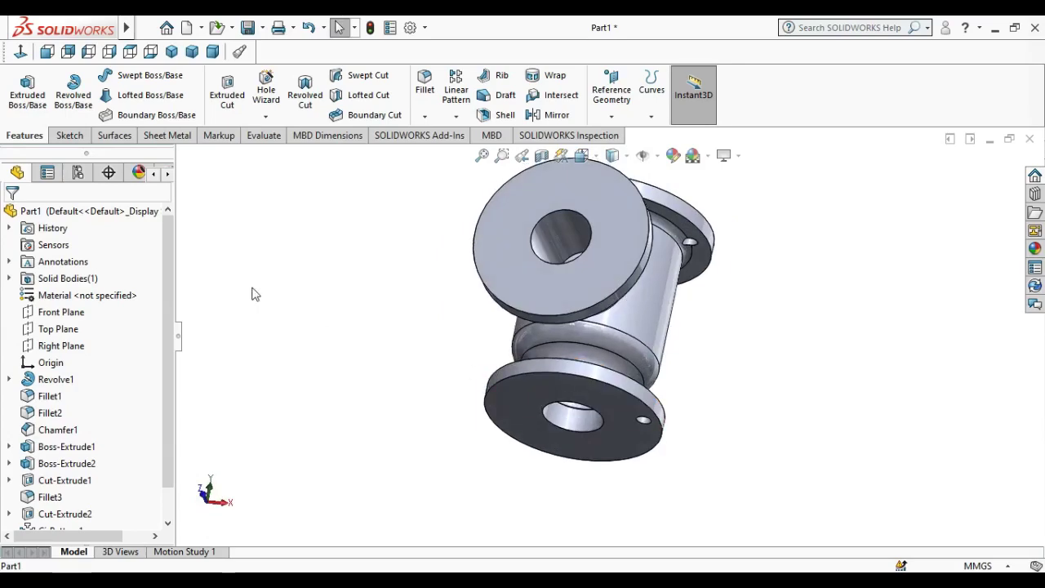
# Step: Circular-pattern Cut-Extrude3 six times around the front flange's circular edge
pyautogui.click(455, 116)
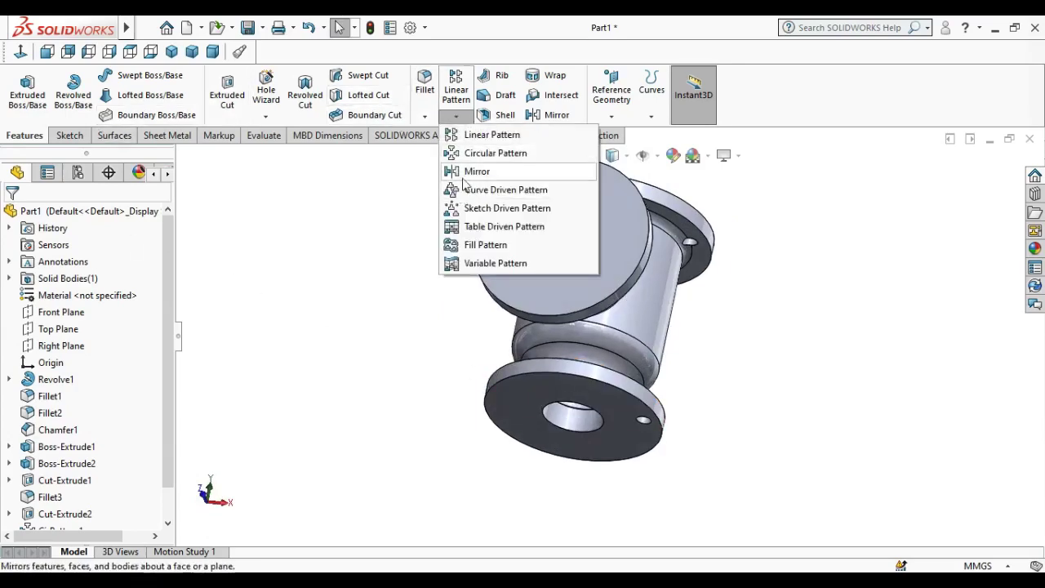
pyautogui.scroll(-3, 653, 435)
pyautogui.scroll(-2, 644, 424)
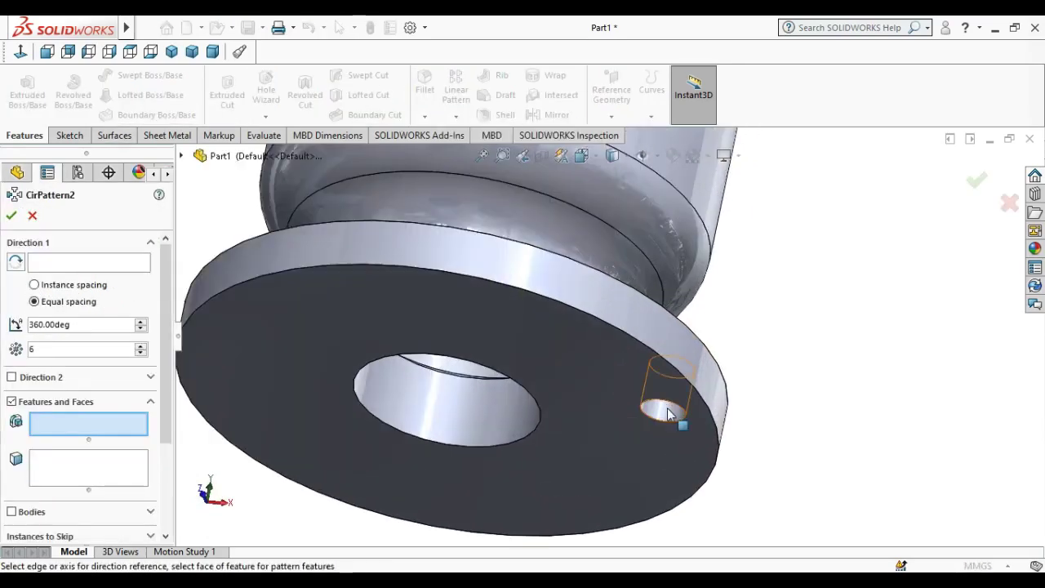
pyautogui.click(79, 259)
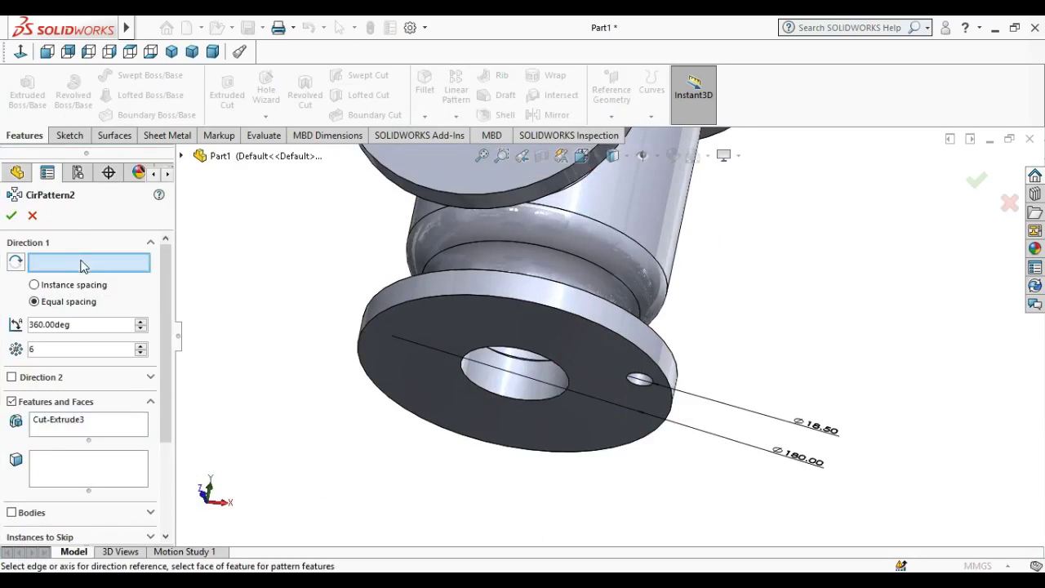
pyautogui.click(498, 302)
pyautogui.moveTo(500, 303); pyautogui.dragTo(501, 309, button='middle')
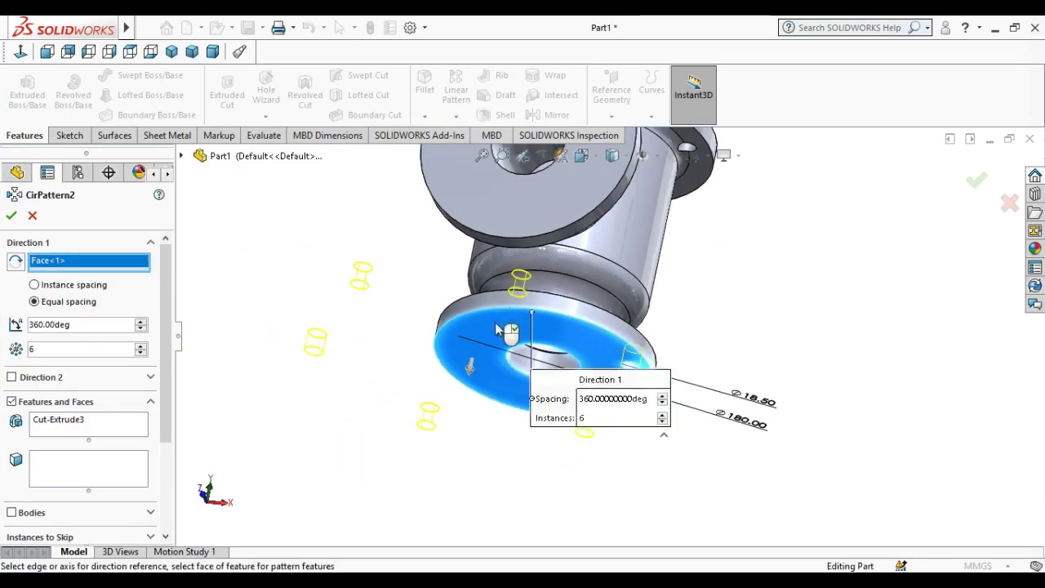
pyautogui.click(501, 311)
pyautogui.click(12, 215)
# Step: Return to isometric and open a Section View cut along the Top Plane
pyautogui.click(173, 54)
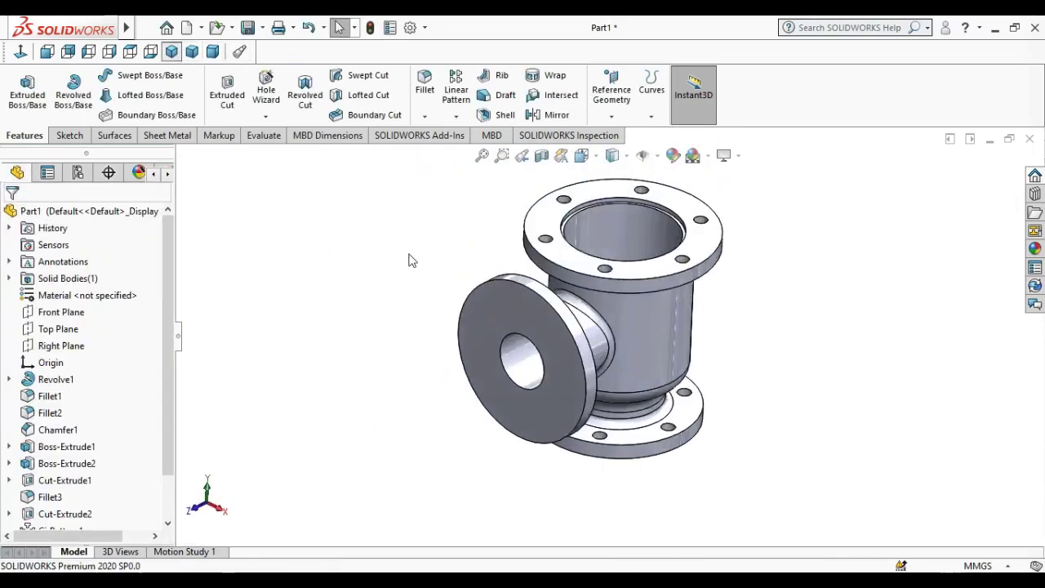
pyautogui.moveTo(635, 378)
pyautogui.mouseDown(button='middle')
pyautogui.moveTo(746, 354)
pyautogui.moveTo(643, 301)
pyautogui.mouseUp(button='middle')
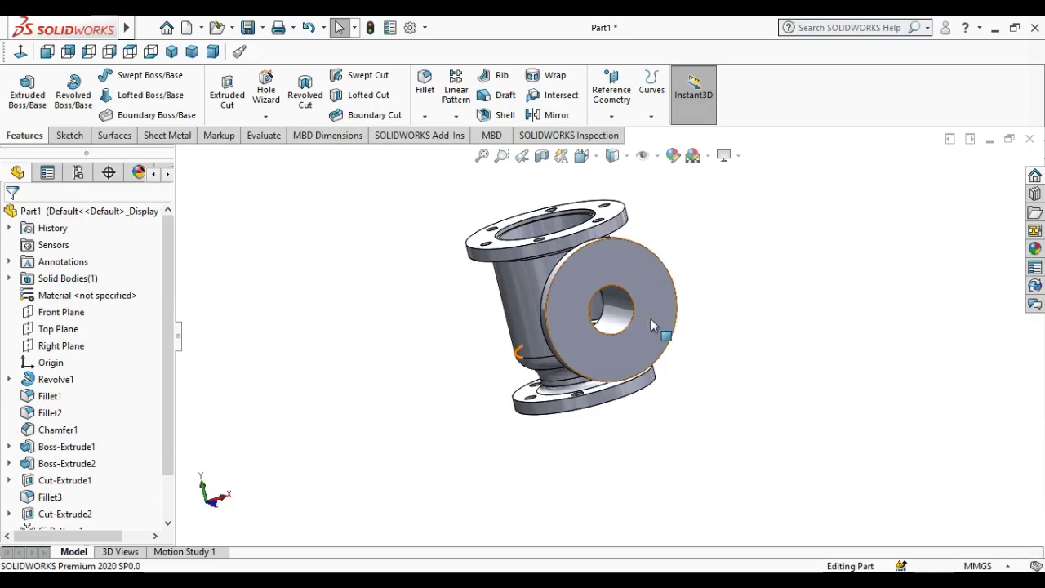
pyautogui.click(531, 165)
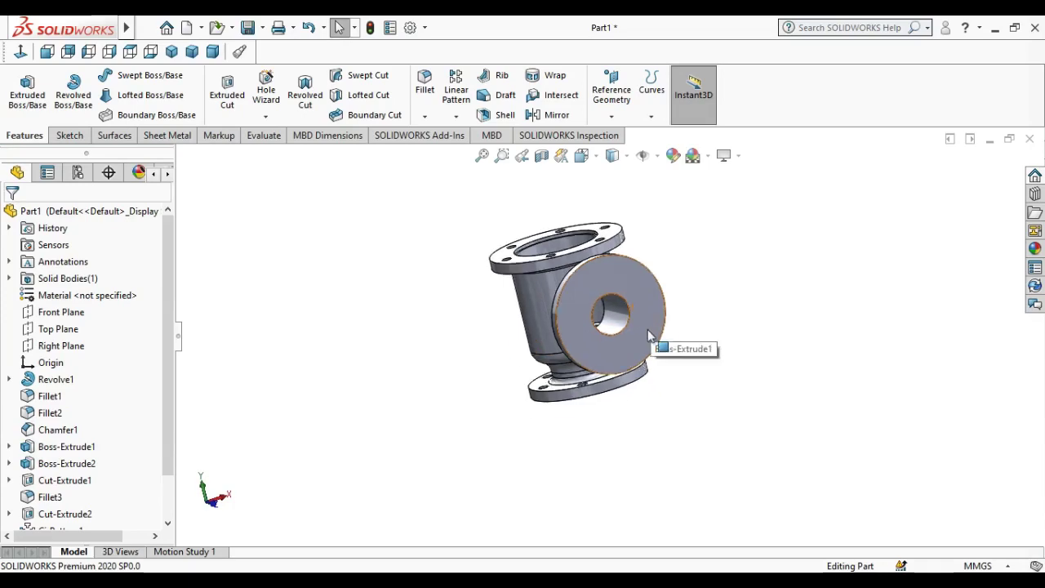
pyautogui.click(541, 157)
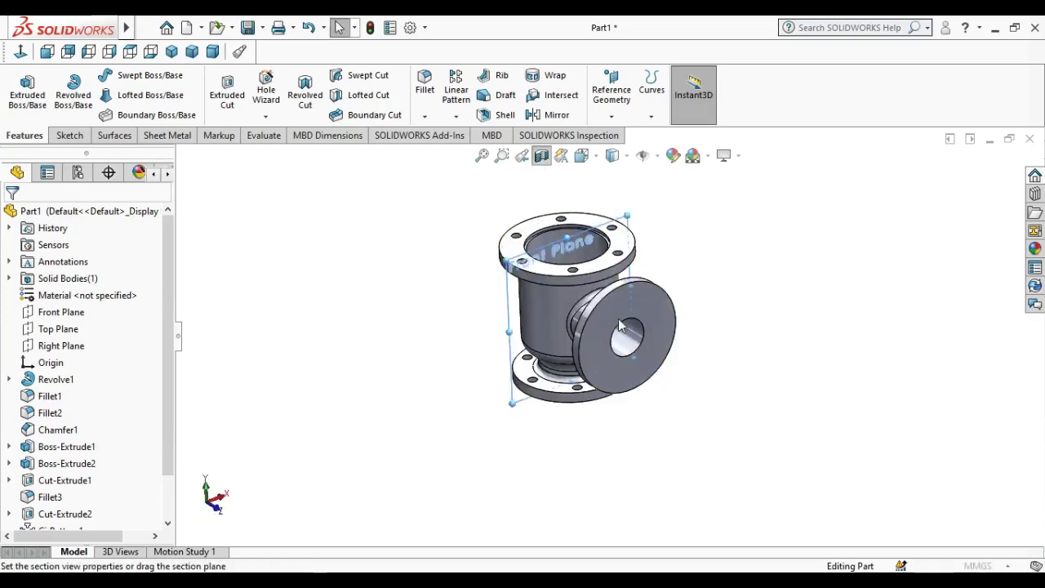
pyautogui.click(59, 493)
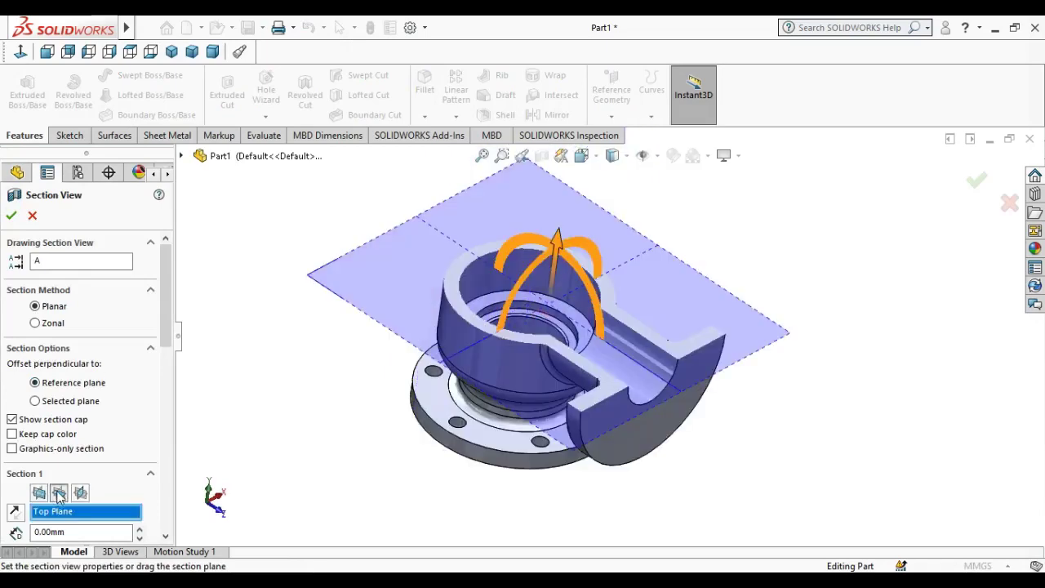
# Step: Section the fitting along the Right Plane, then start a sketch on the side flange face
pyautogui.click(81, 493)
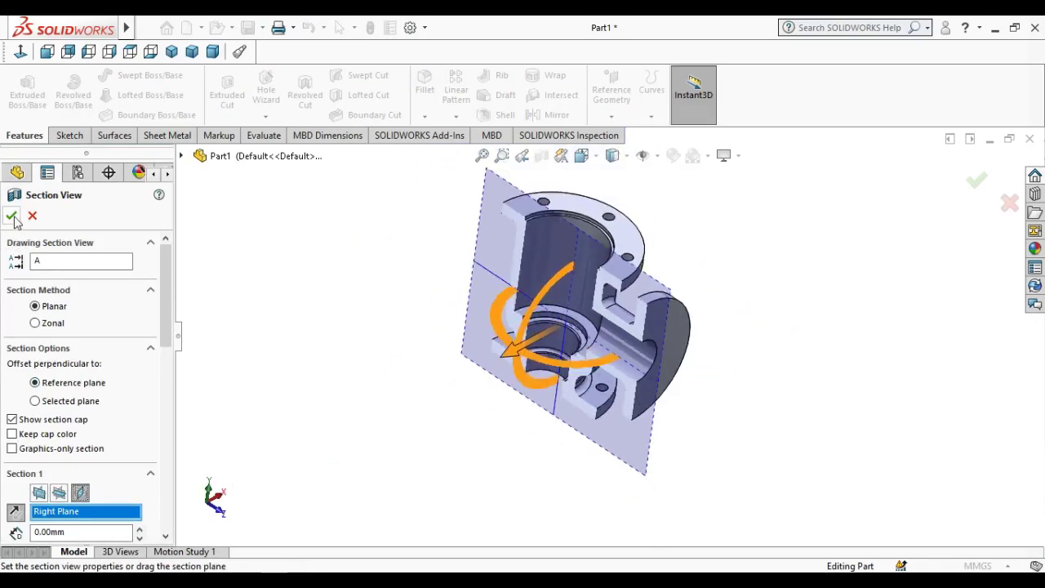
pyautogui.click(11, 215)
pyautogui.moveTo(436, 386)
pyautogui.mouseDown(button='middle')
pyautogui.moveTo(601, 324)
pyautogui.moveTo(450, 439)
pyautogui.moveTo(657, 306)
pyautogui.mouseUp(button='middle')
pyautogui.click(668, 291)
pyautogui.click(737, 239)
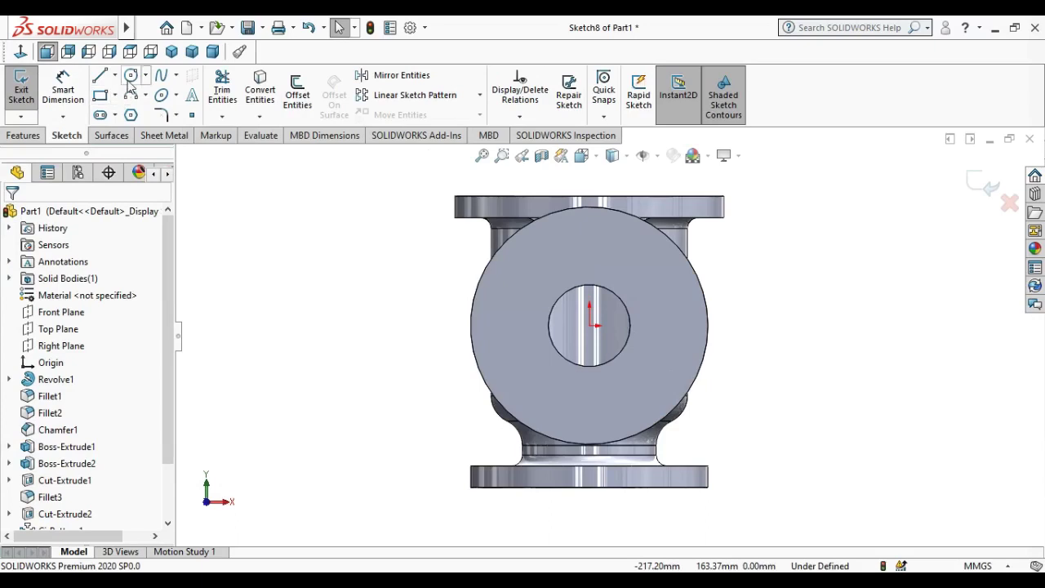
# Step: Draw a Ø180 circle at the origin and convert it to construction geometry
pyautogui.click(591, 325)
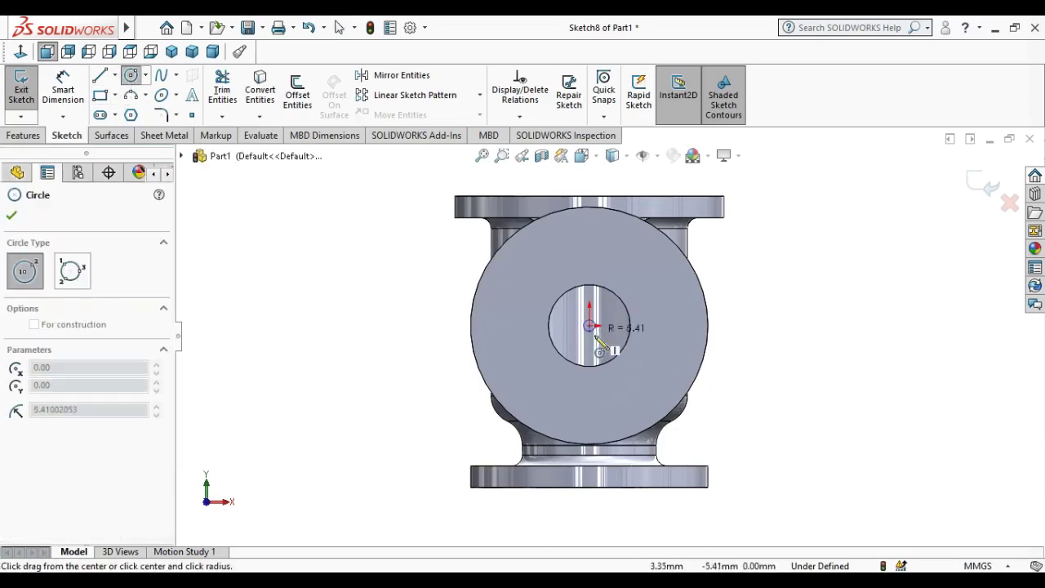
pyautogui.click(614, 413)
pyautogui.click(614, 413)
pyautogui.click(63, 90)
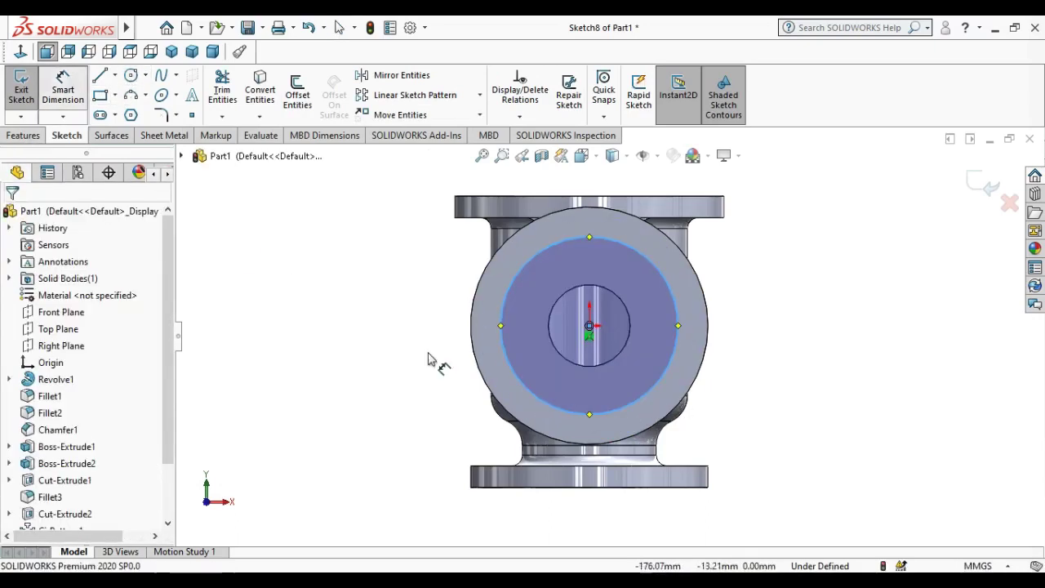
pyautogui.click(639, 404)
pyautogui.click(759, 379)
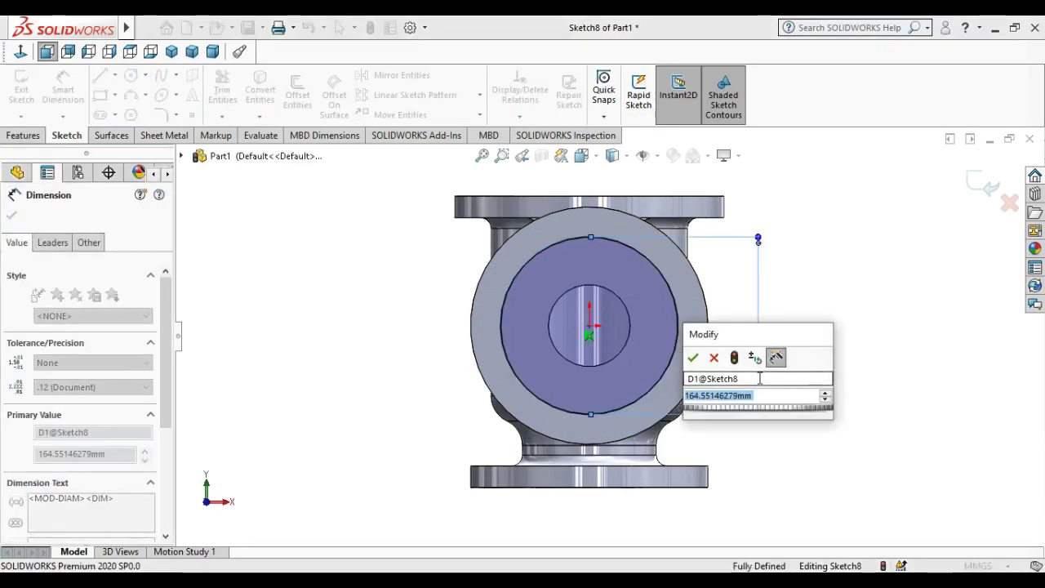
pyautogui.write('180')
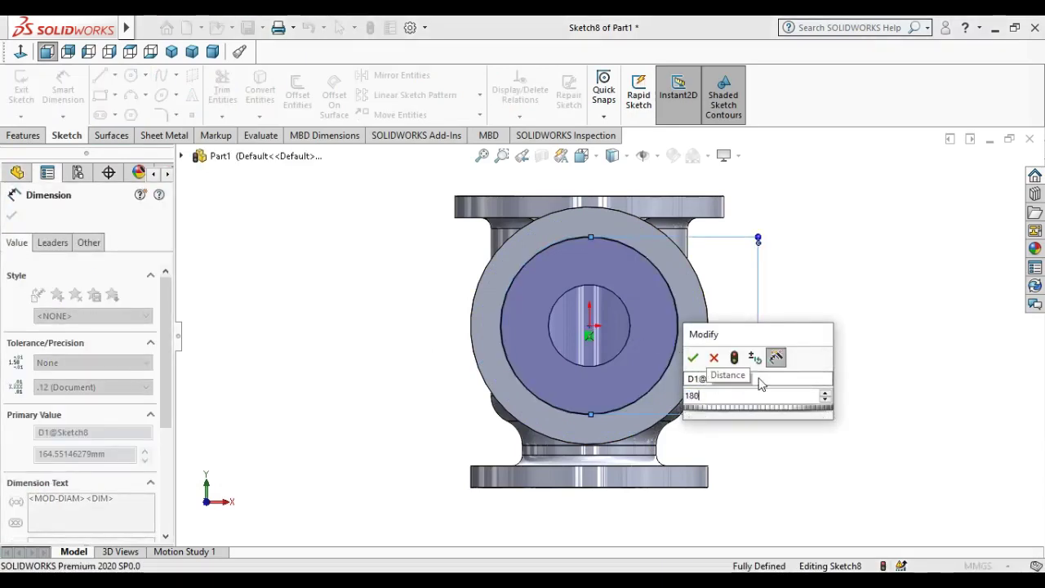
pyautogui.press('Return')
pyautogui.press('Escape')
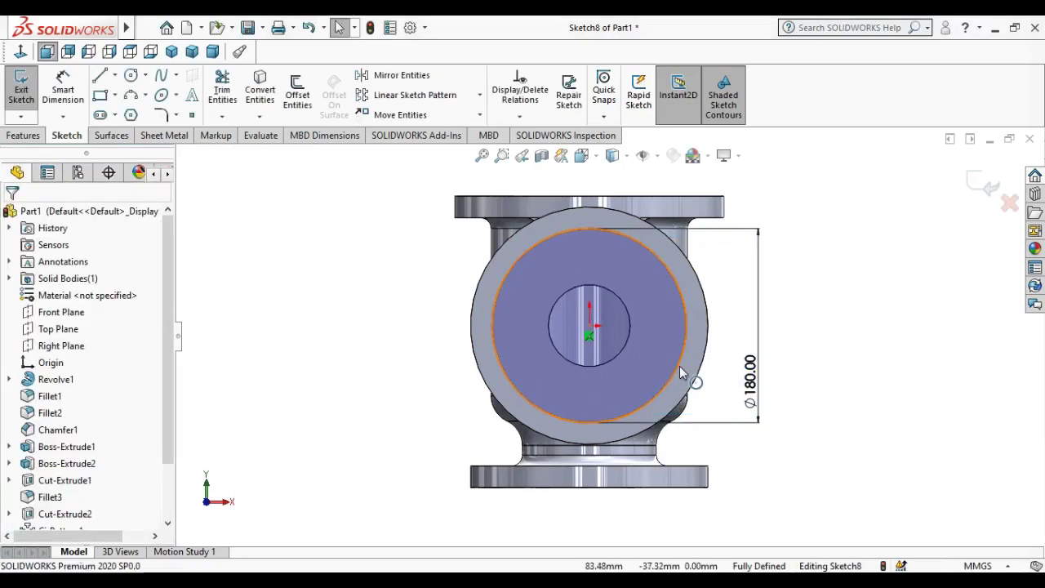
pyautogui.click(679, 366)
pyautogui.click(745, 320)
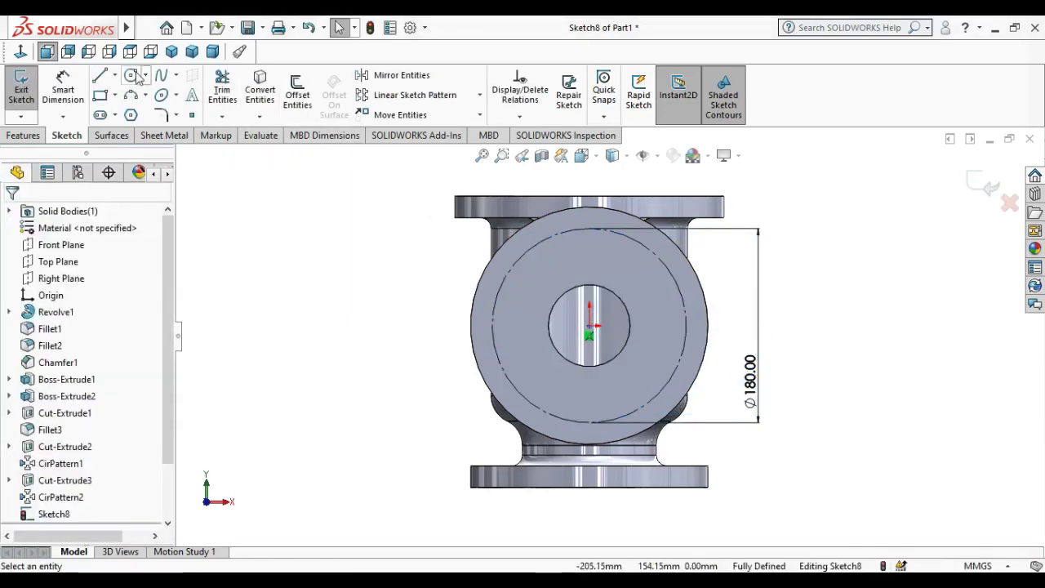
# Step: Sketch a Ø18.5 bolt-hole circle on the construction circle's right point
pyautogui.click(686, 326)
pyautogui.click(699, 328)
pyautogui.press('Escape')
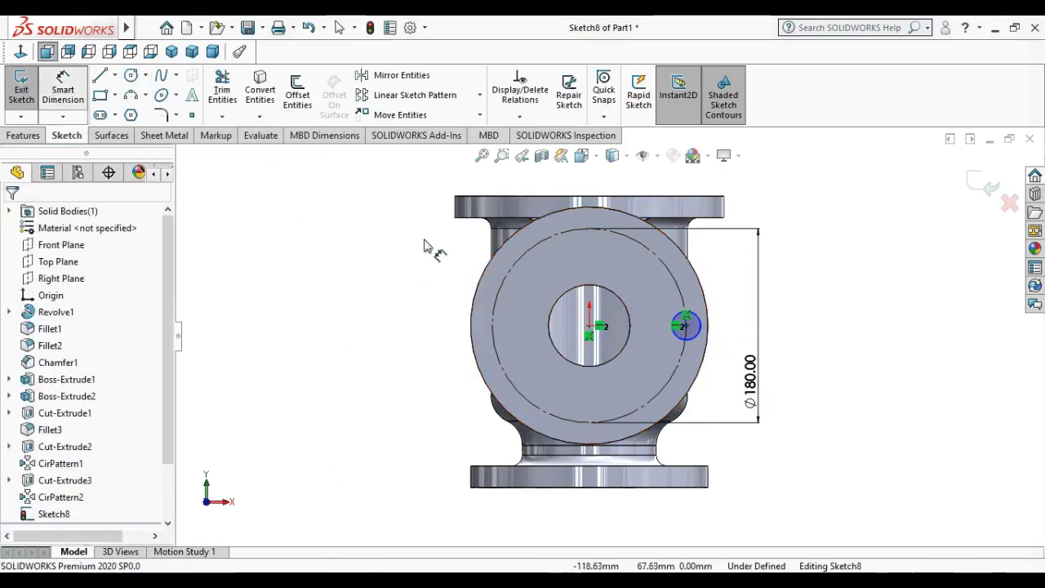
pyautogui.click(699, 334)
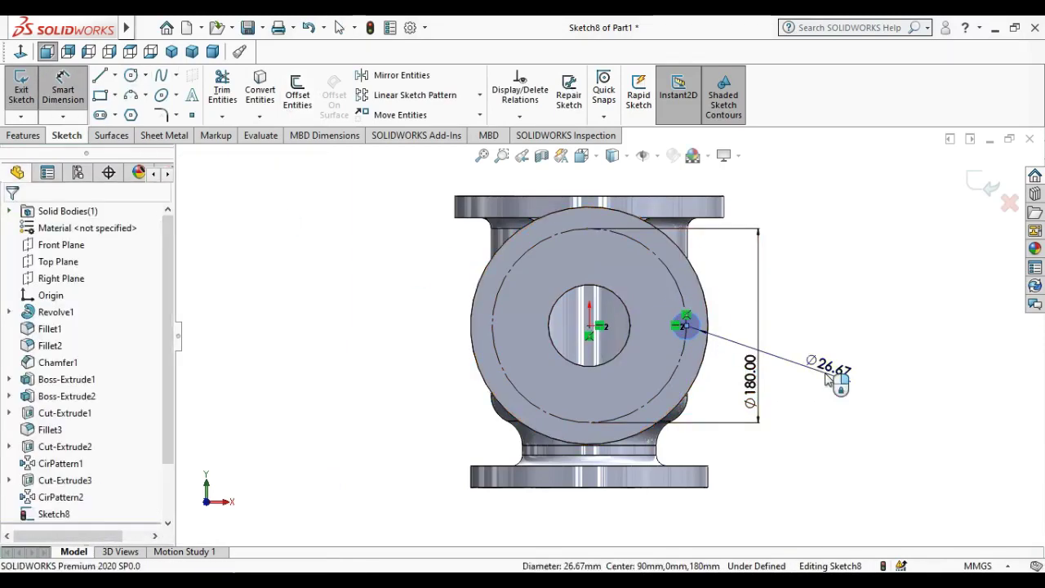
pyautogui.click(826, 378)
pyautogui.write('18.5')
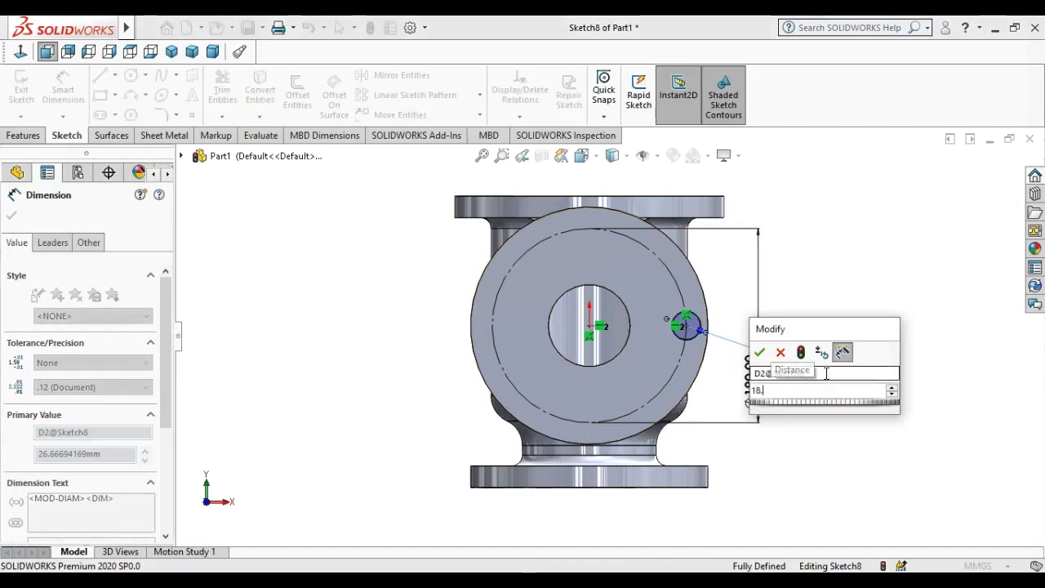
pyautogui.press('Escape')
pyautogui.press('Escape')
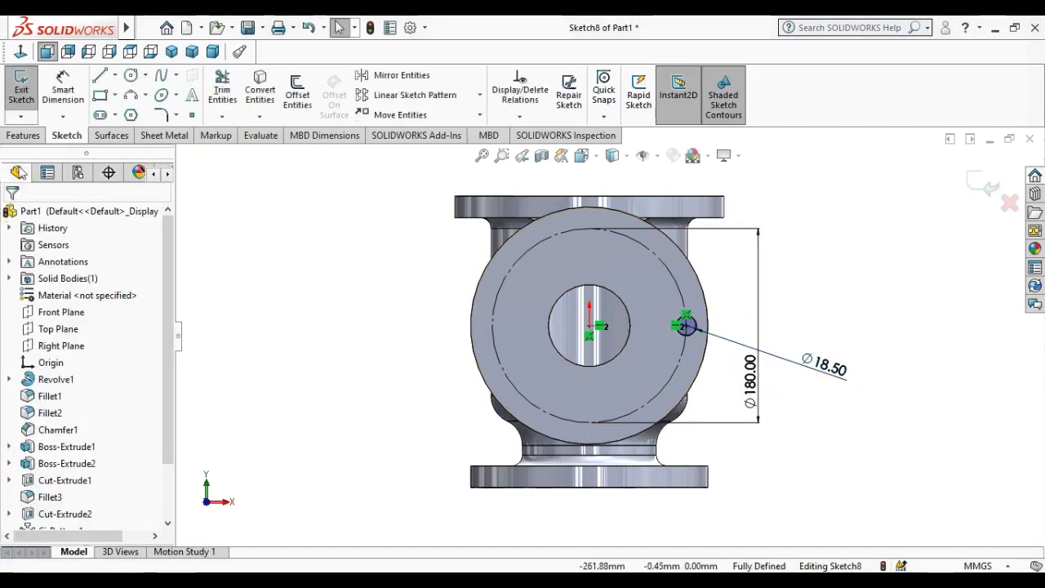
pyautogui.click(27, 137)
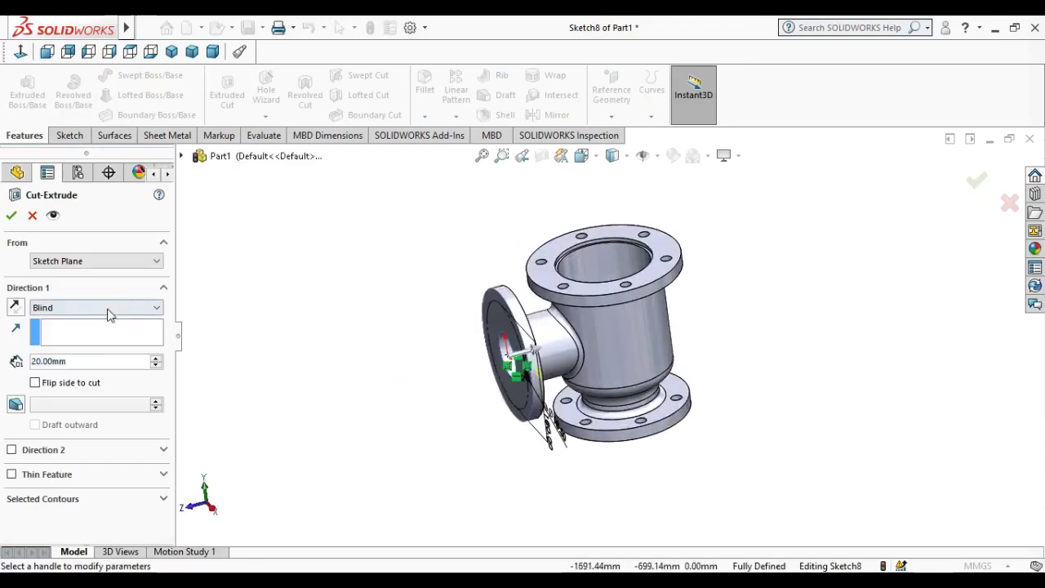
# Step: Cut the Ø18.50 hole Up To Next through the side flange
pyautogui.click(110, 307)
pyautogui.click(81, 351)
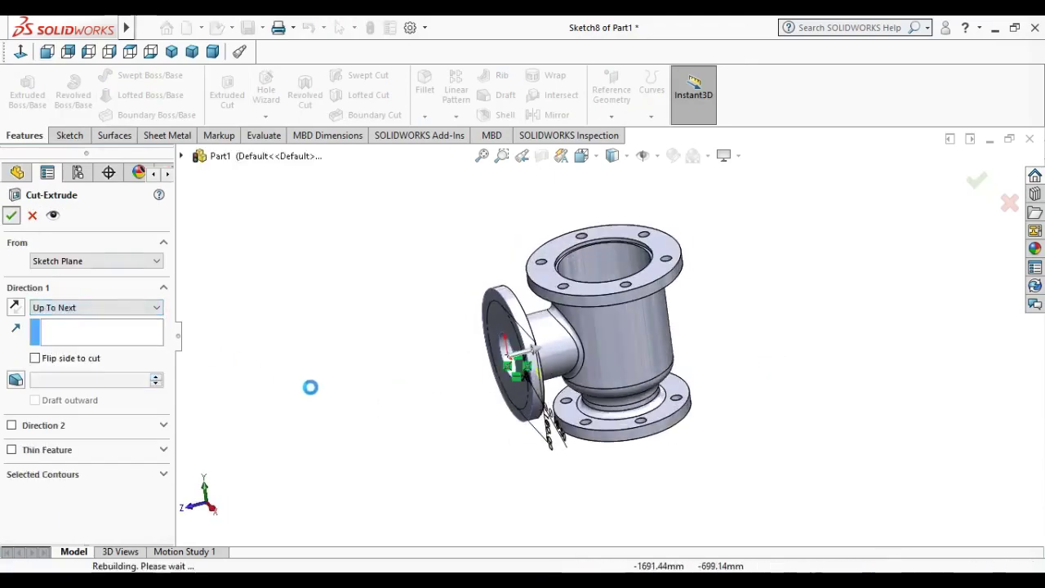
pyautogui.press('Return')
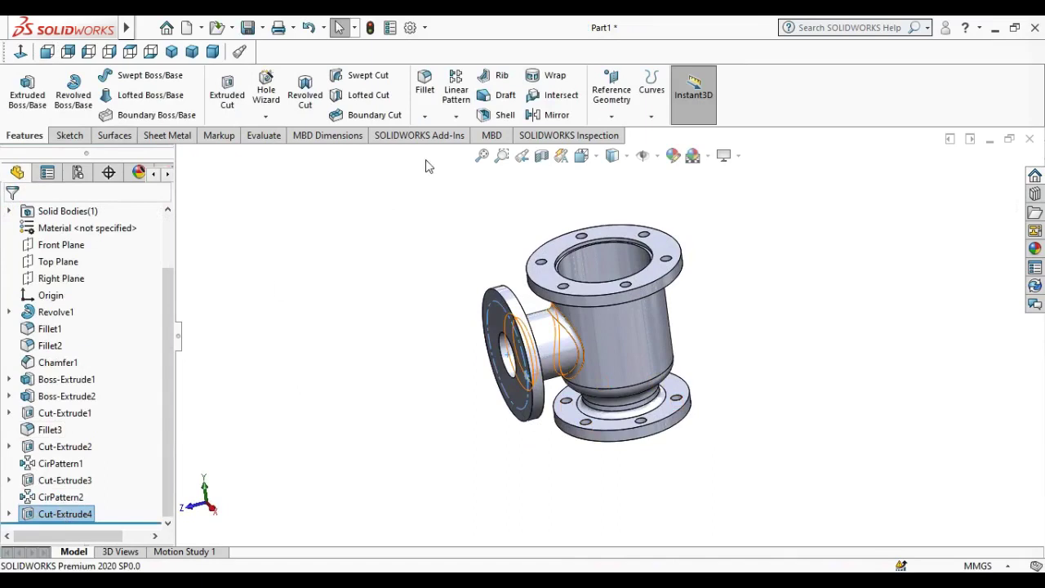
pyautogui.click(455, 116)
# Step: Pattern the side flange hole six times around its outer edge, then return to isometric view
pyautogui.click(490, 152)
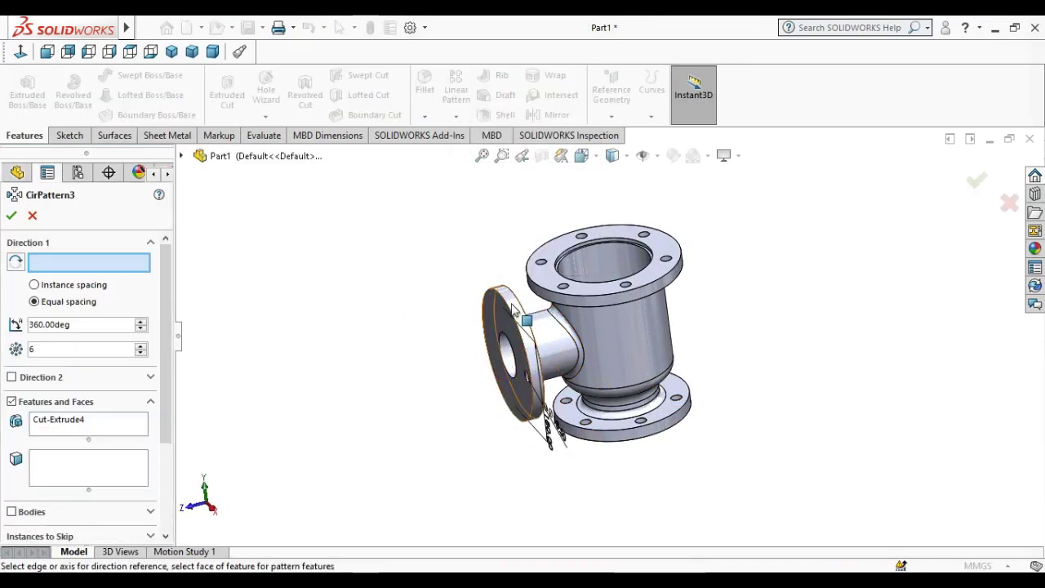
pyautogui.click(490, 292)
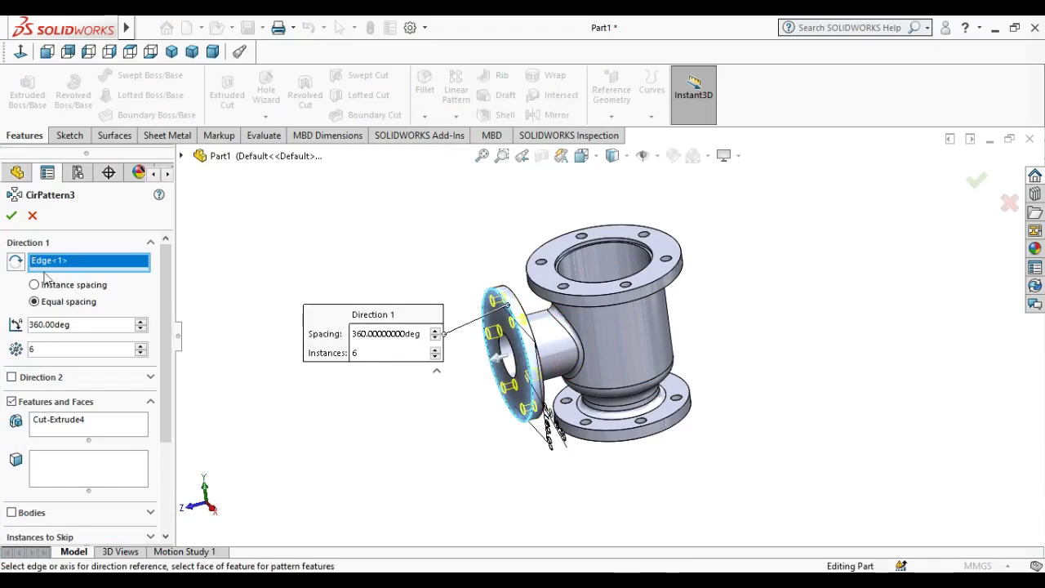
pyautogui.click(11, 215)
pyautogui.moveTo(620, 343)
pyautogui.mouseDown(button='middle')
pyautogui.moveTo(682, 353)
pyautogui.moveTo(516, 271)
pyautogui.moveTo(634, 326)
pyautogui.moveTo(508, 494)
pyautogui.moveTo(600, 432)
pyautogui.mouseUp(button='middle')
pyautogui.scroll(3, 679, 353)
pyautogui.scroll(-3, 515, 299)
pyautogui.scroll(3, 635, 326)
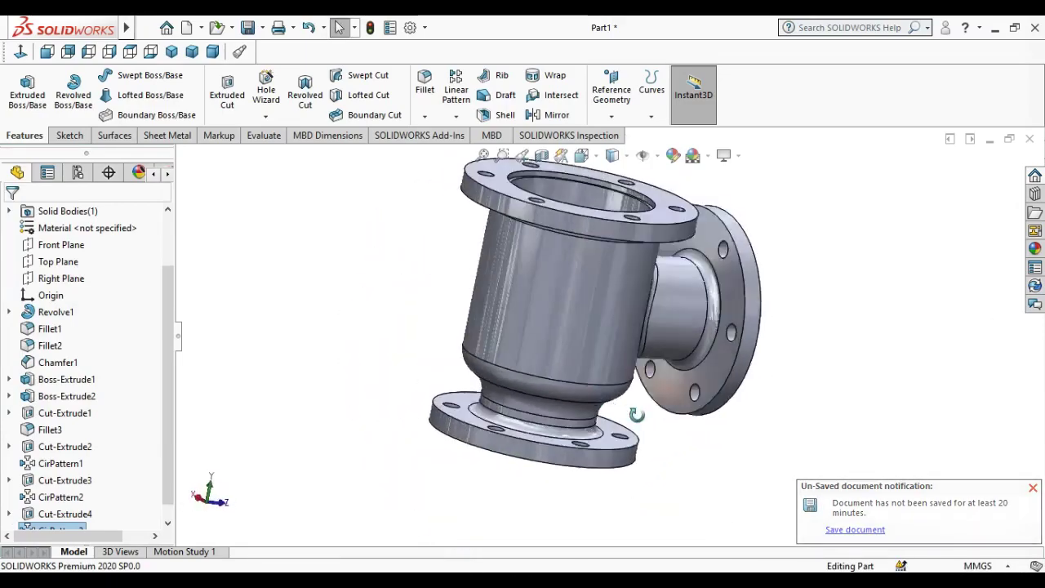
pyautogui.scroll(-4, 600, 432)
pyautogui.scroll(3, 597, 324)
pyautogui.moveTo(596, 324); pyautogui.dragTo(548, 429, button='middle')
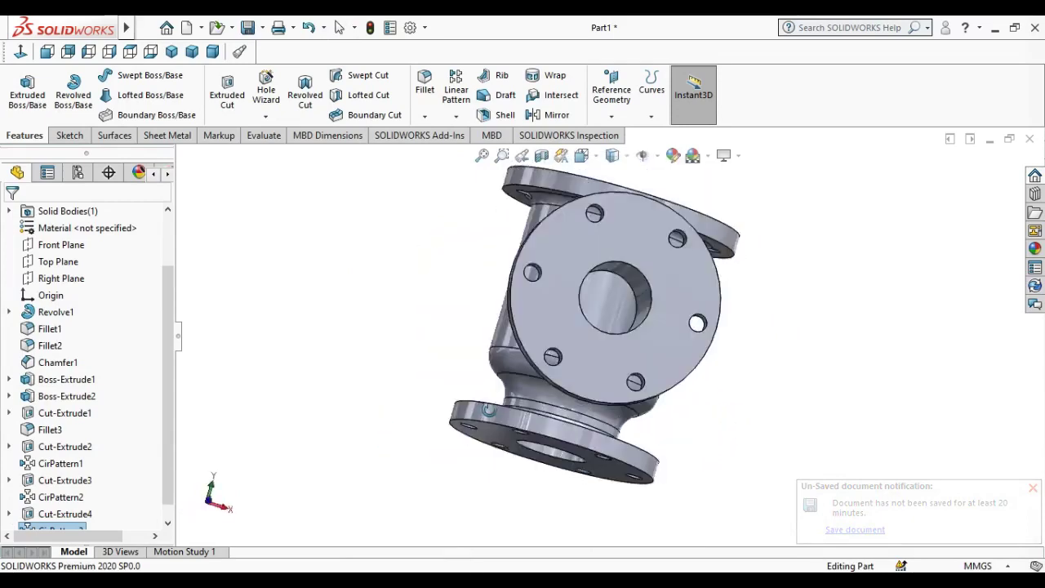
pyautogui.scroll(-2, 549, 428)
pyautogui.click(171, 51)
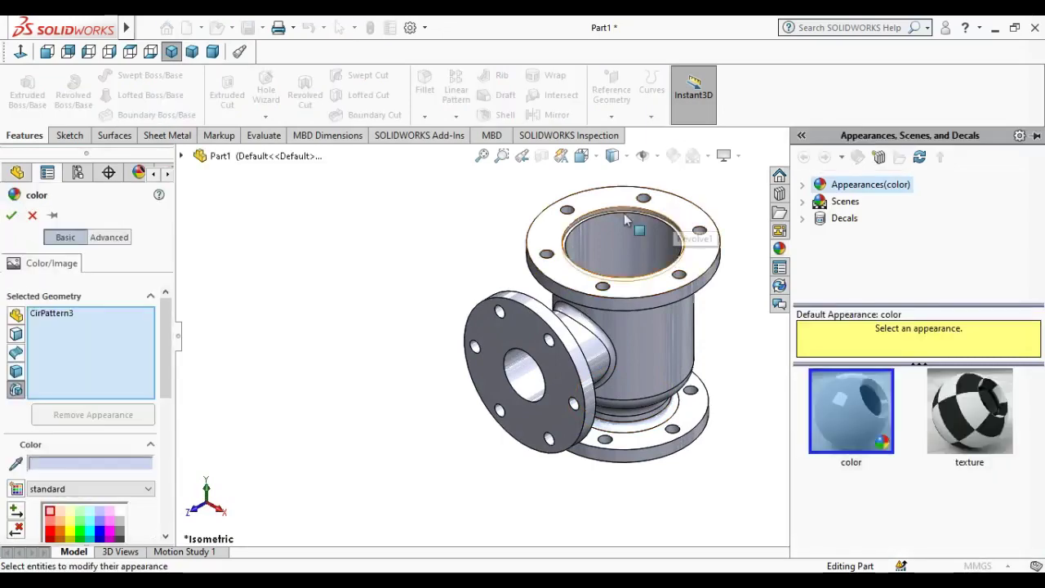
# Step: Colour the whole solid body bright yellow (RGB 255, 255, 0)
pyautogui.press('Escape')
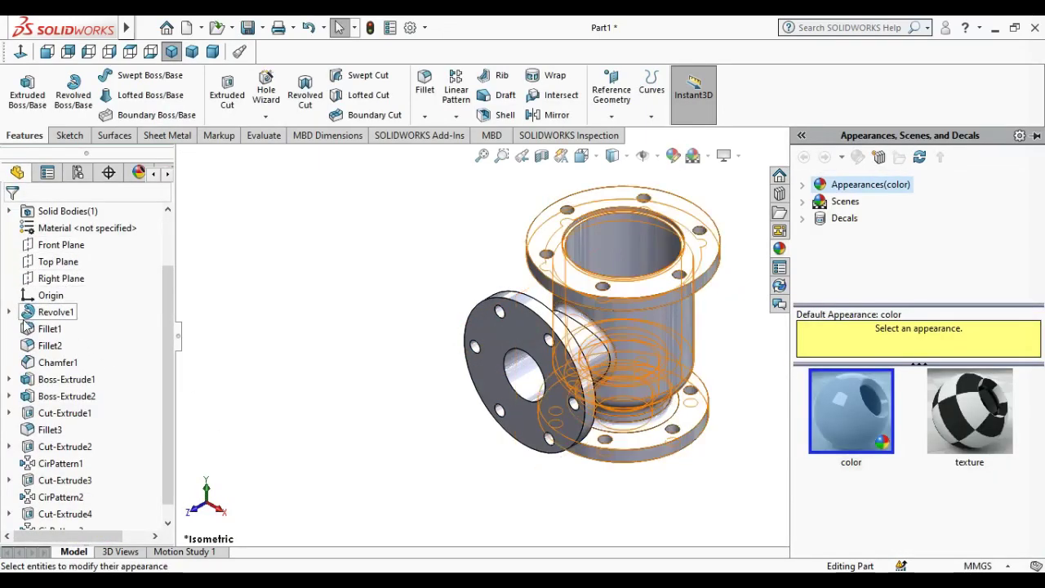
pyautogui.scroll(2, 40, 284)
pyautogui.click(10, 278)
pyautogui.click(64, 295)
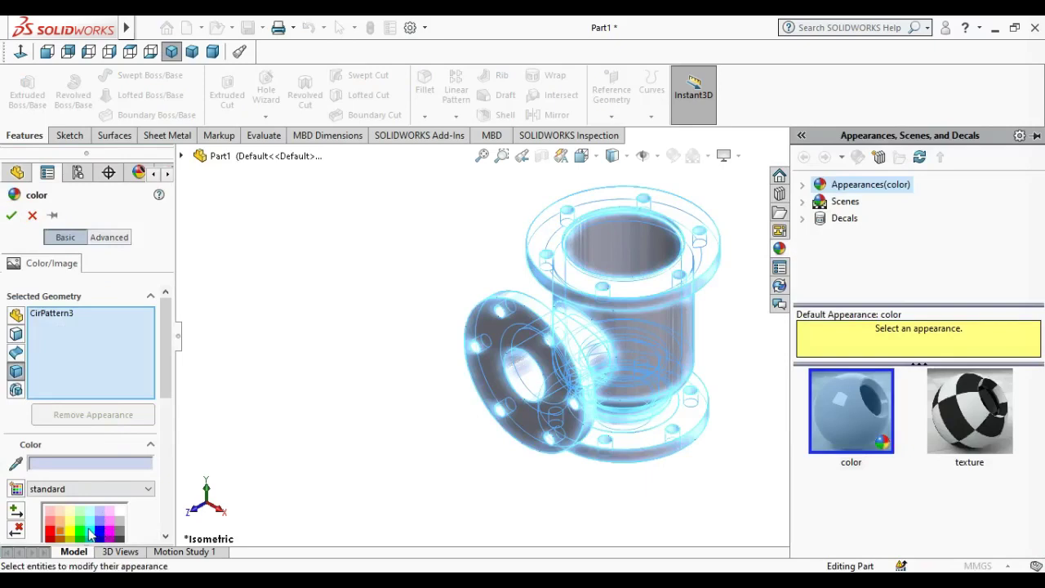
pyautogui.click(91, 533)
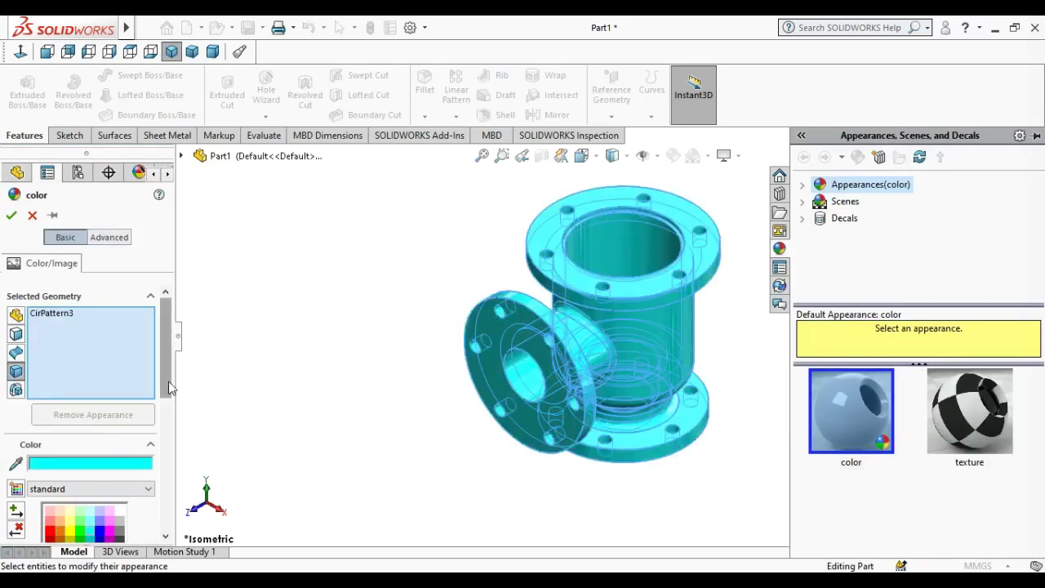
pyautogui.moveTo(169, 385); pyautogui.dragTo(169, 455)
pyautogui.click(69, 354)
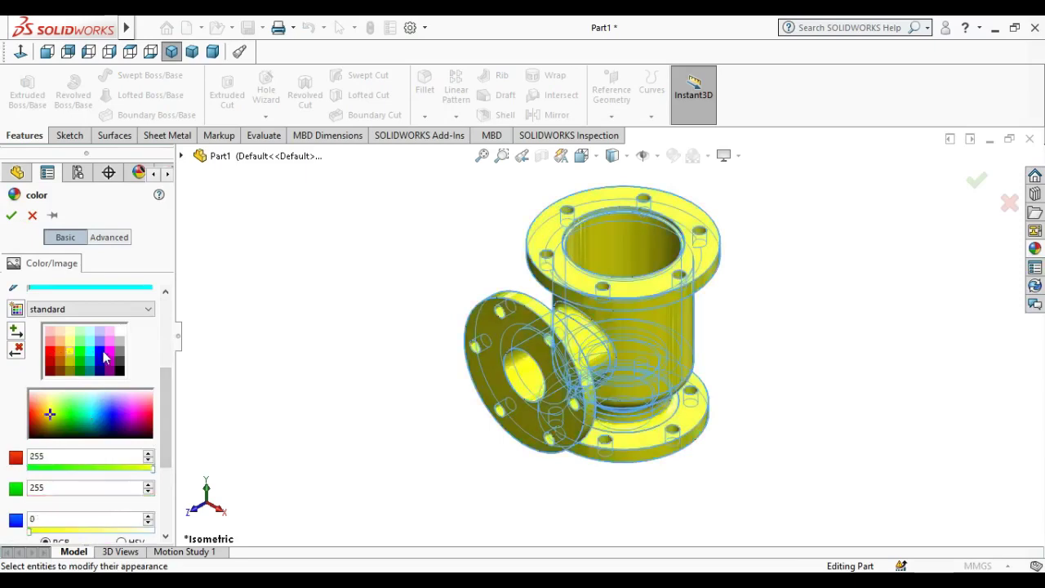
pyautogui.click(101, 352)
pyautogui.click(71, 354)
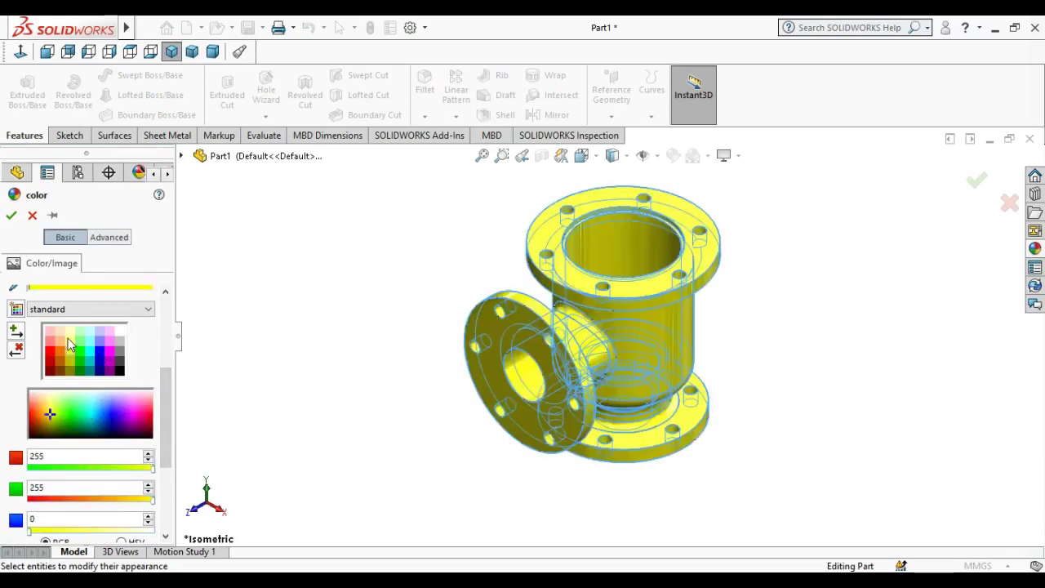
pyautogui.click(69, 341)
pyautogui.click(72, 354)
pyautogui.click(10, 214)
# Step: Reset to the isometric view and open a Right Plane section view
pyautogui.scroll(2, 733, 352)
pyautogui.scroll(-3, 733, 353)
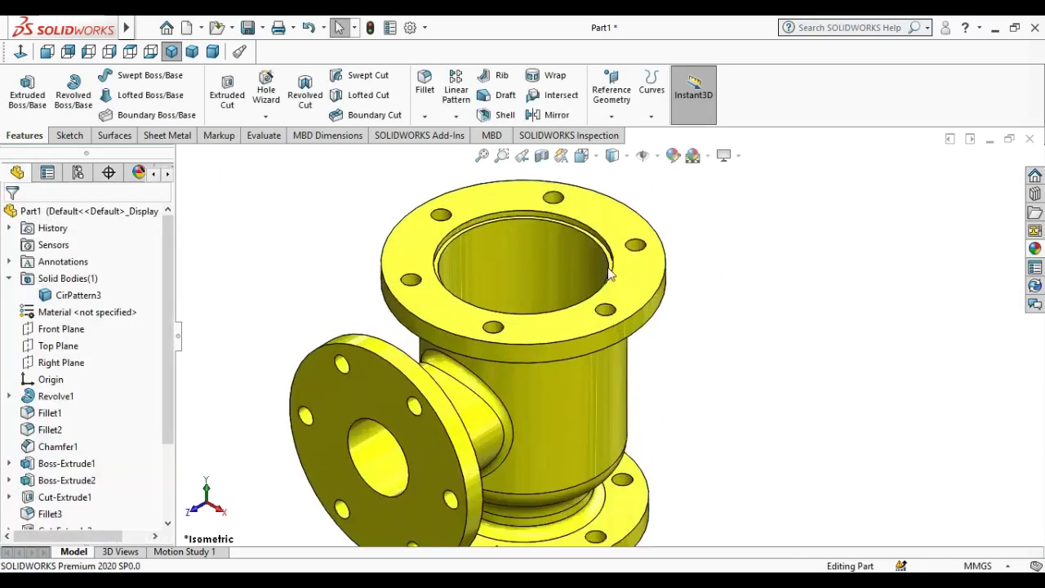
pyautogui.moveTo(598, 374)
pyautogui.mouseDown(button='middle')
pyautogui.moveTo(632, 340)
pyautogui.moveTo(723, 373)
pyautogui.mouseUp(button='middle')
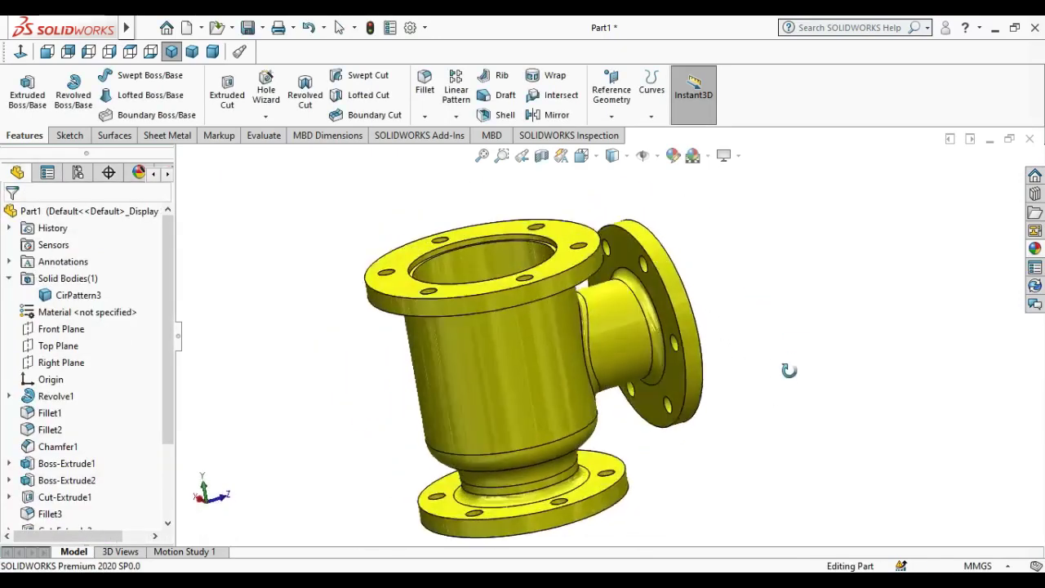
pyautogui.hotkey('ctrl', '7')
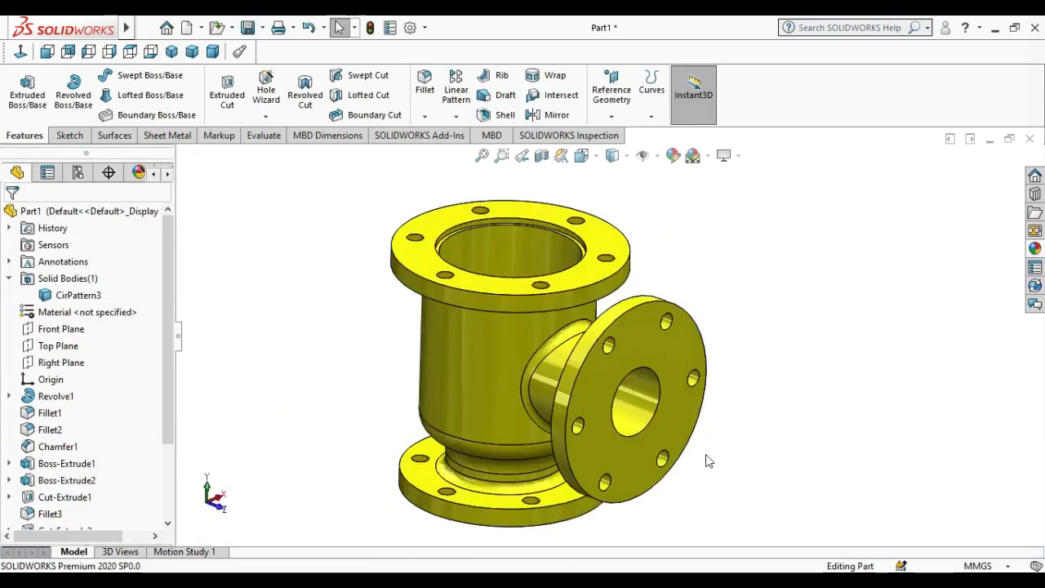
pyautogui.click(170, 52)
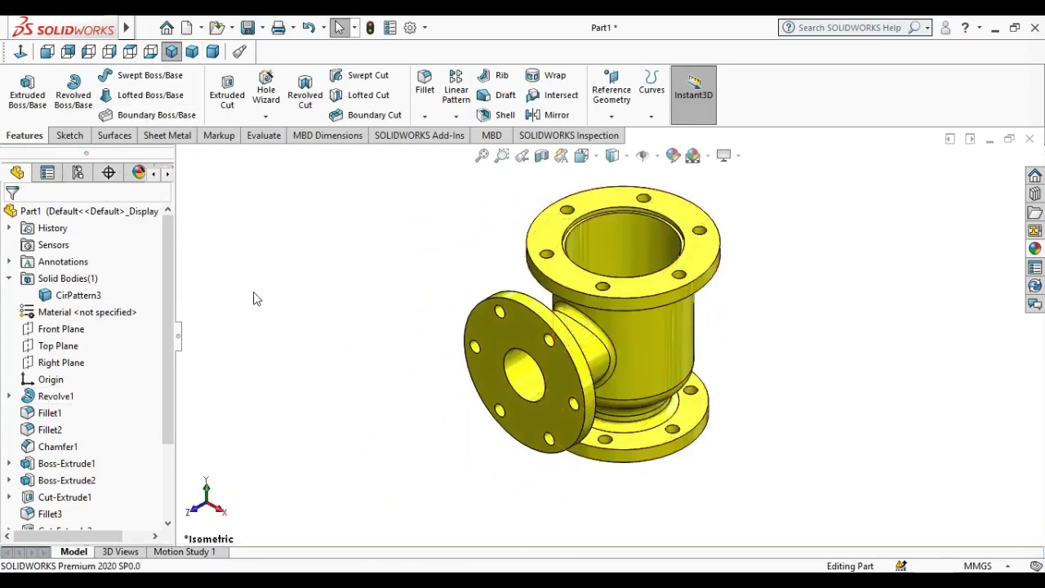
pyautogui.click(580, 156)
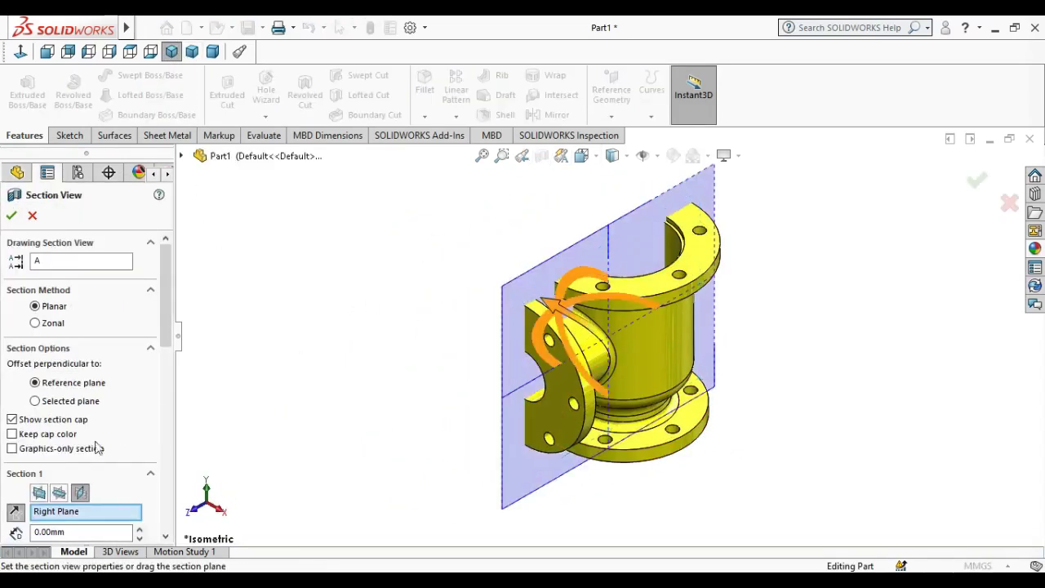
pyautogui.click(14, 512)
pyautogui.click(13, 214)
pyautogui.moveTo(734, 218)
pyautogui.mouseDown(button='middle')
pyautogui.moveTo(672, 355)
pyautogui.moveTo(617, 387)
pyautogui.moveTo(618, 331)
pyautogui.mouseUp(button='middle')
pyautogui.scroll(-2, 617, 331)
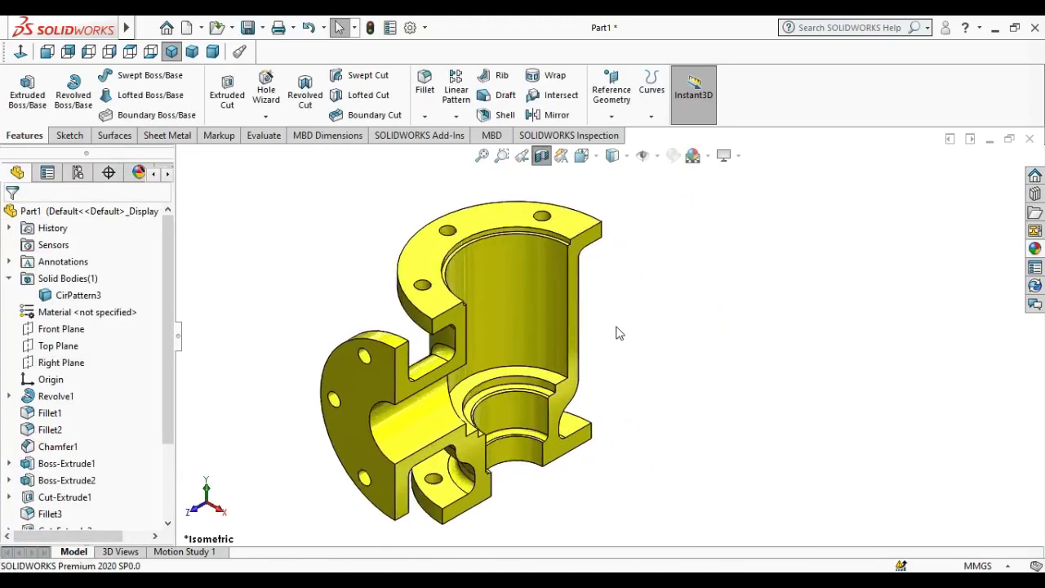
pyautogui.moveTo(648, 391)
pyautogui.mouseDown(button='middle')
pyautogui.moveTo(719, 381)
pyautogui.moveTo(881, 438)
pyautogui.moveTo(590, 302)
pyautogui.mouseUp(button='middle')
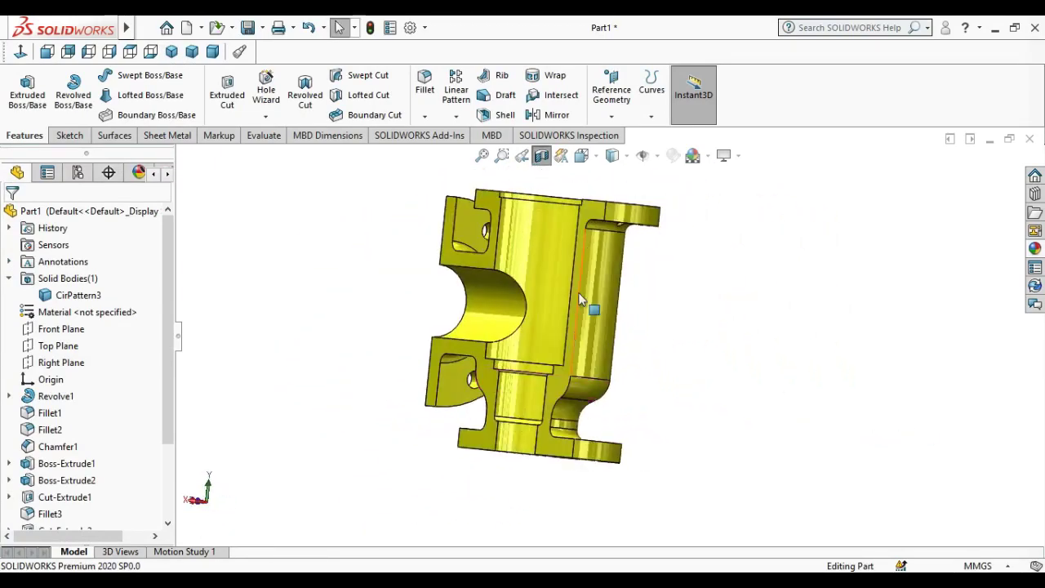
pyautogui.click(541, 155)
pyautogui.click(171, 51)
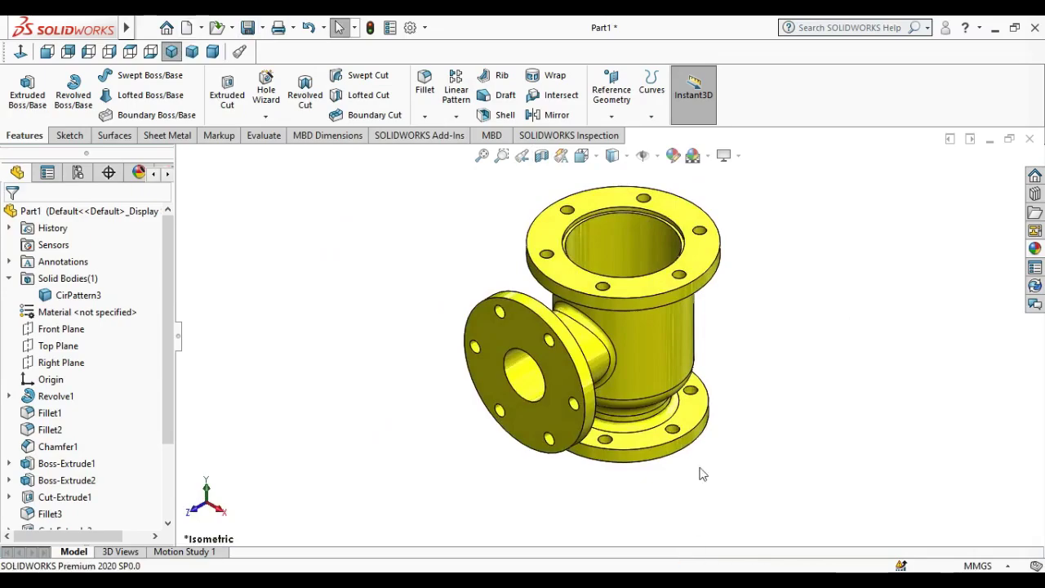